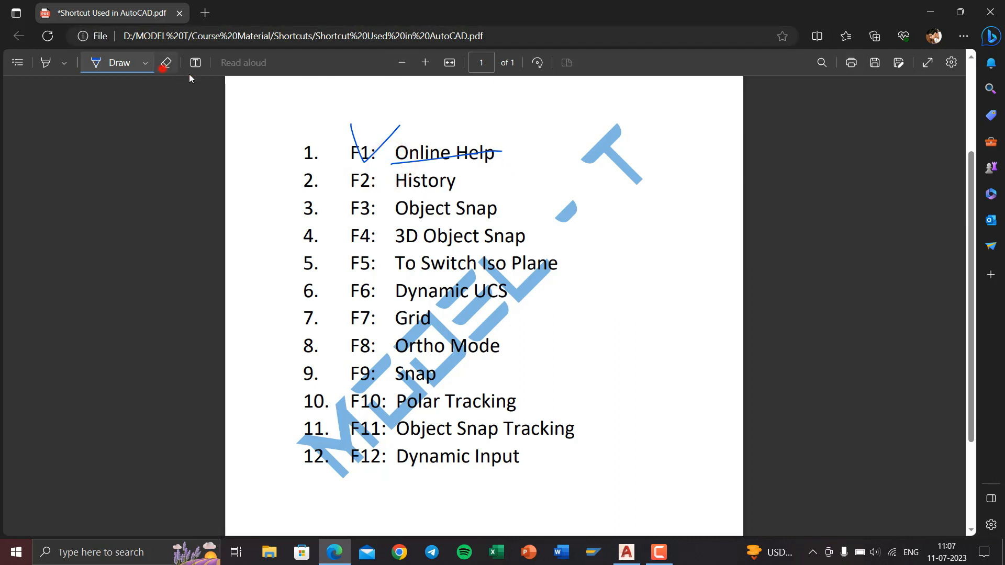
Step: Erase the ink stroke running through "Online Help" and draw an underline beneath those words instead
click(165, 62)
click(454, 153)
click(93, 62)
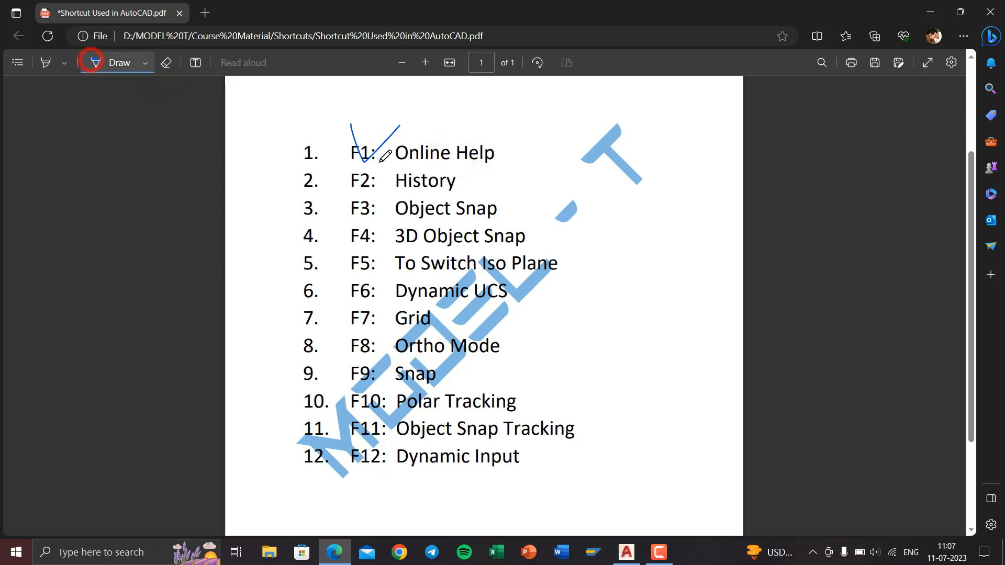
drag(389, 165, 514, 169)
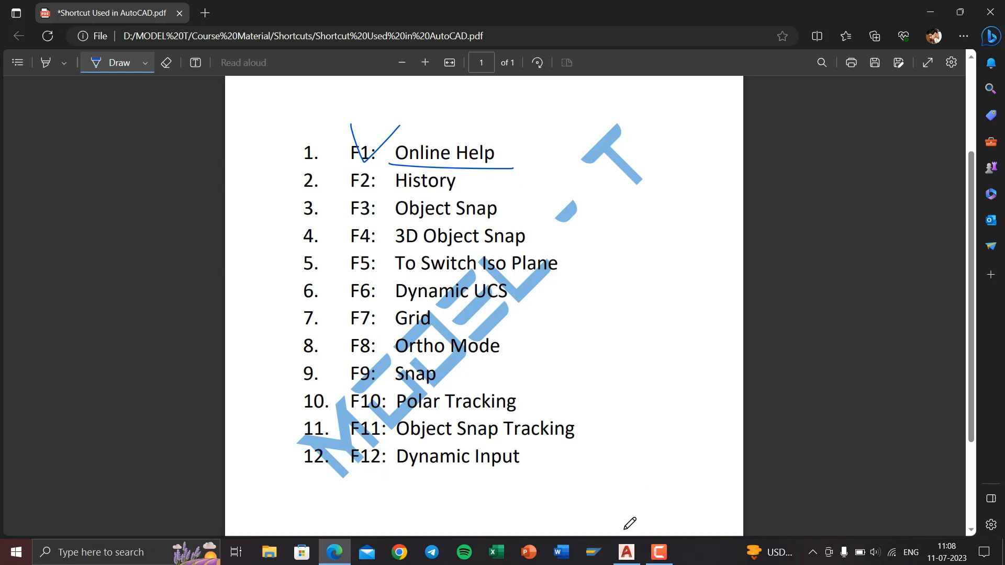
Step: Switch to AutoCAD, open the help article for the Trim command and read through to its related topics
click(626, 553)
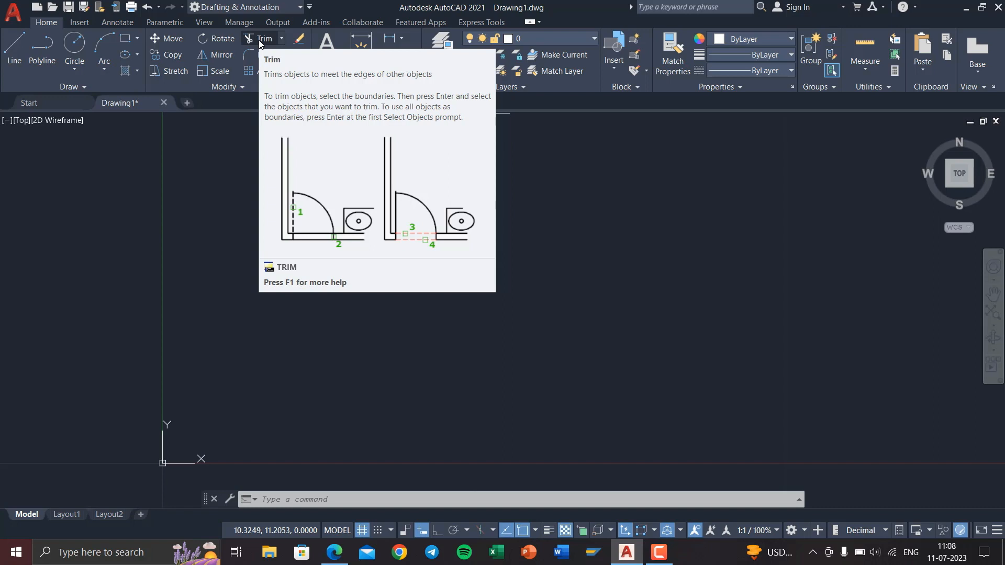
key(F1)
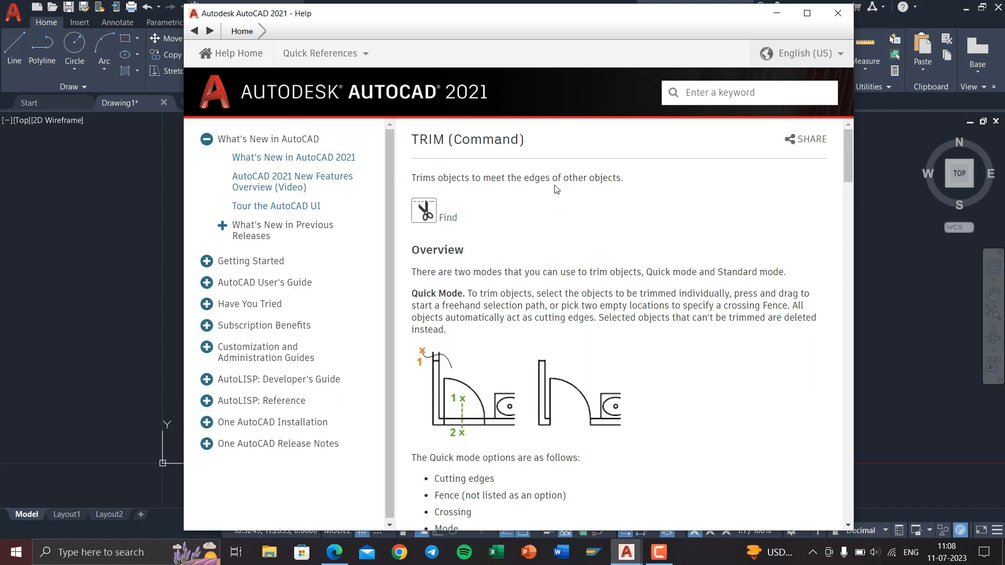
scroll(518, 174, down, 6)
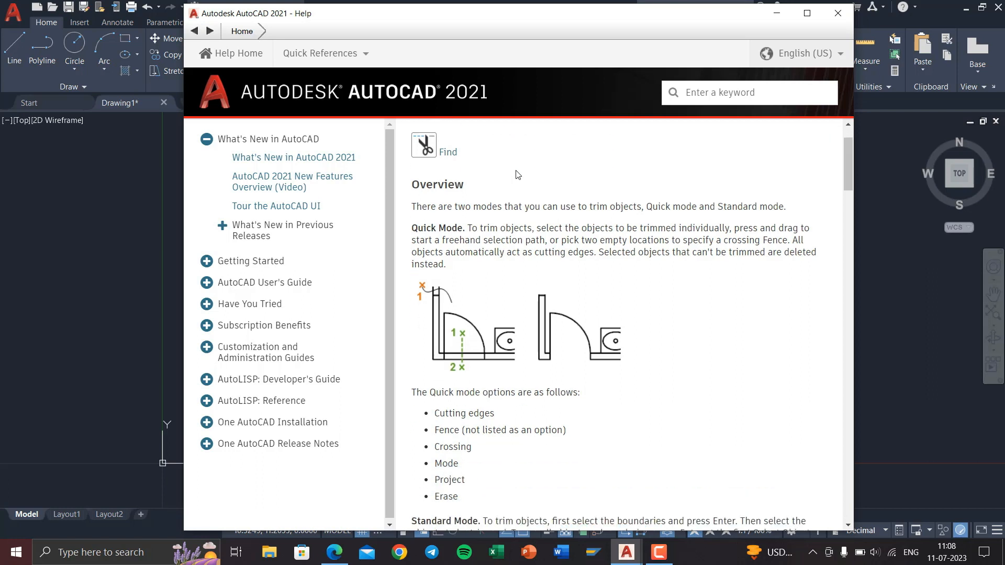
scroll(518, 173, down, 13)
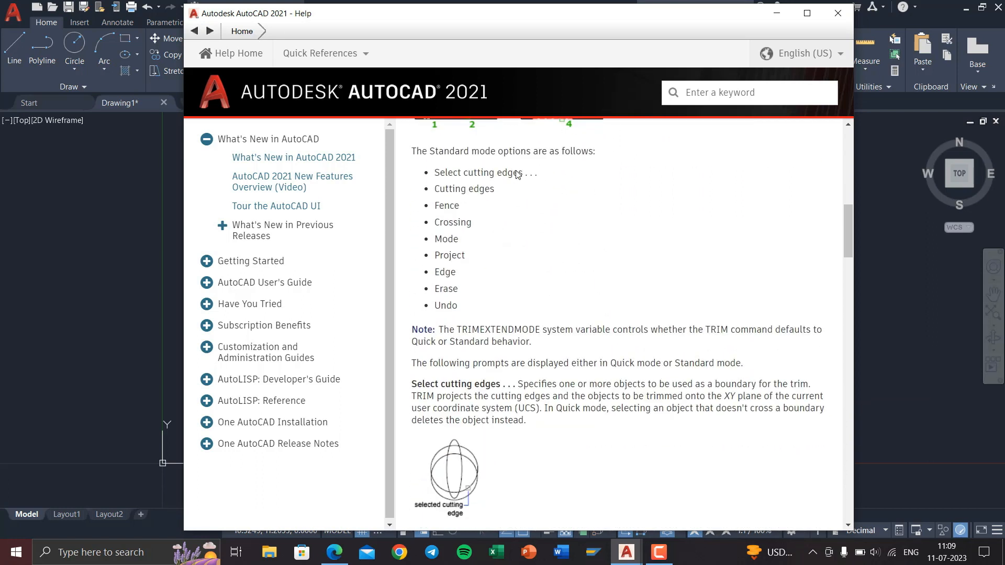
scroll(517, 170, down, 18)
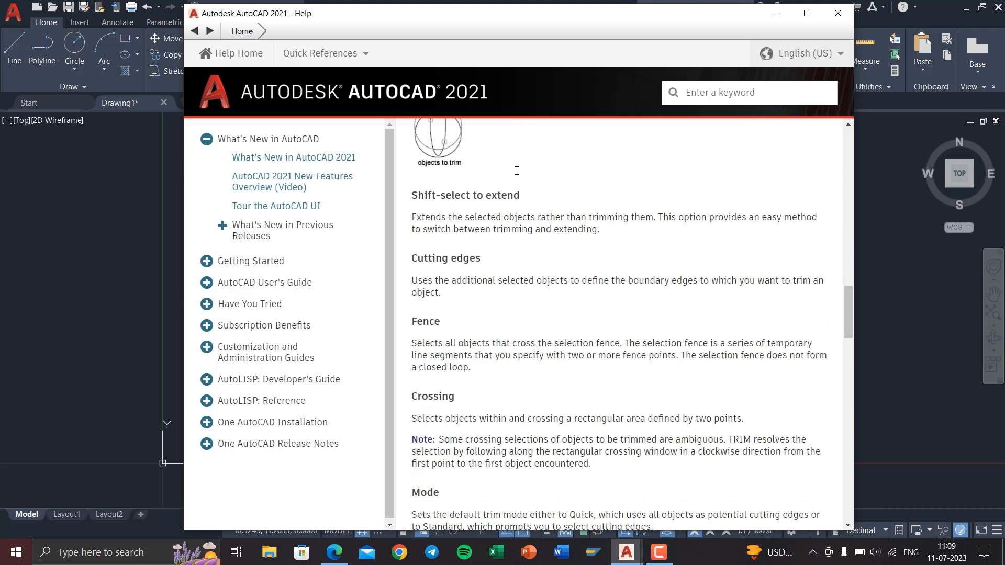
scroll(516, 171, down, 10)
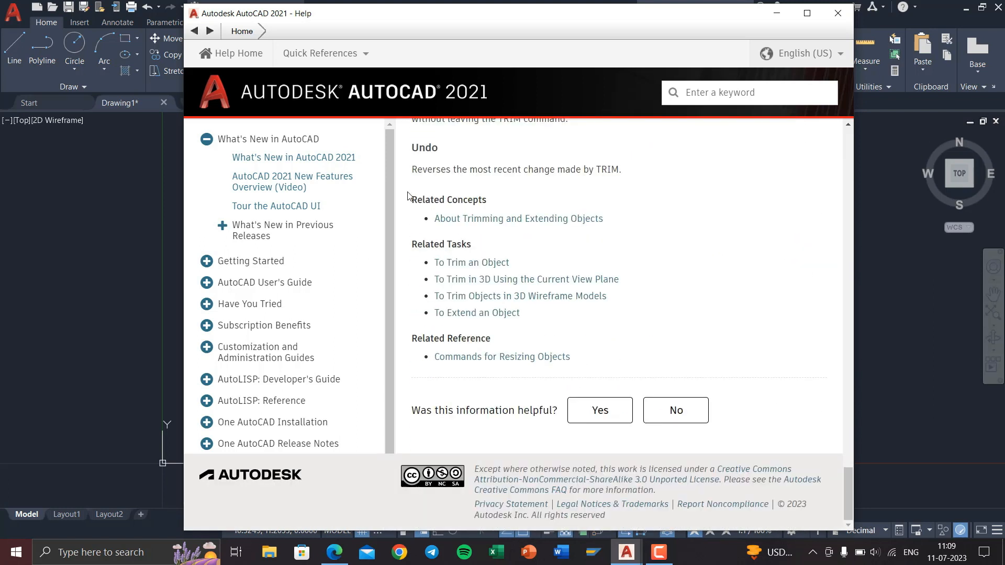
scroll(414, 280, up, 1)
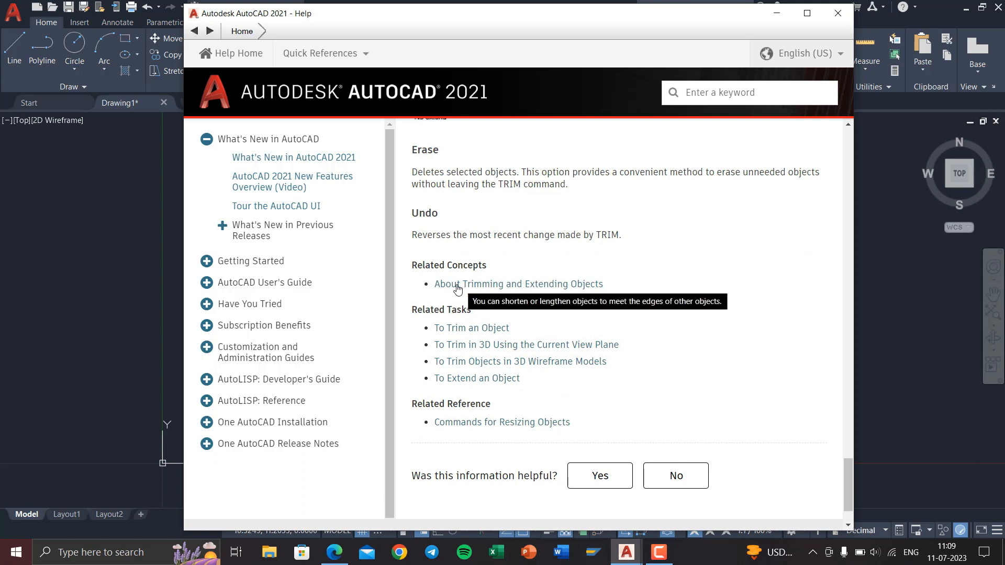
Step: Open the related topic "About Trimming and Extending Objects", review its illustrated examples, and close Help
click(563, 285)
scroll(522, 242, down, 15)
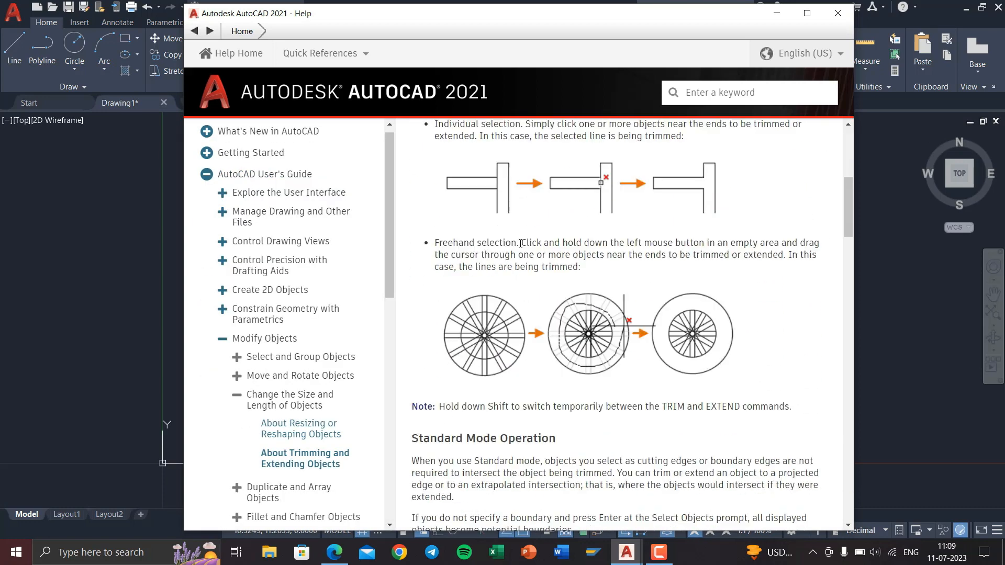
scroll(520, 254, down, 15)
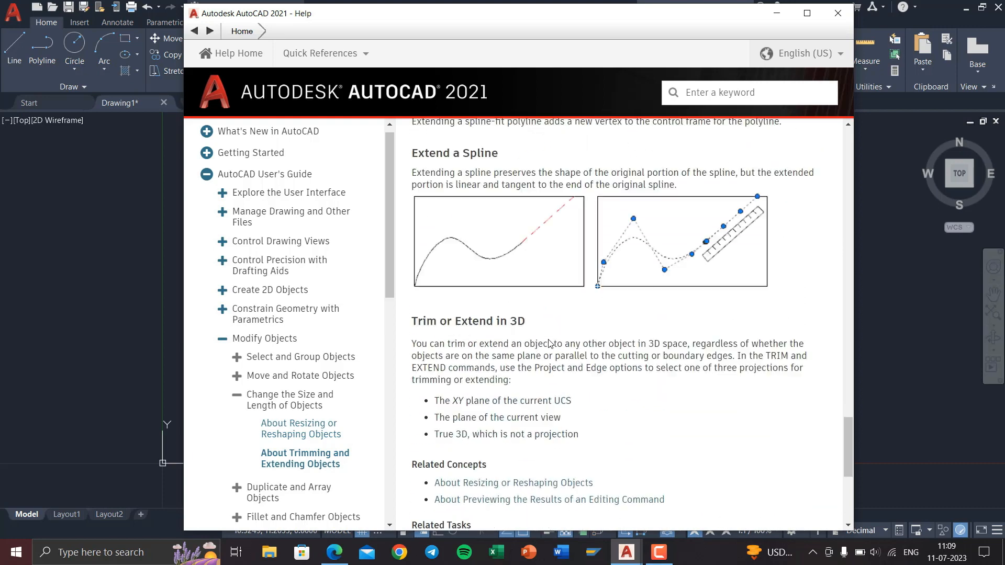
scroll(550, 343, up, 15)
scroll(549, 344, up, 10)
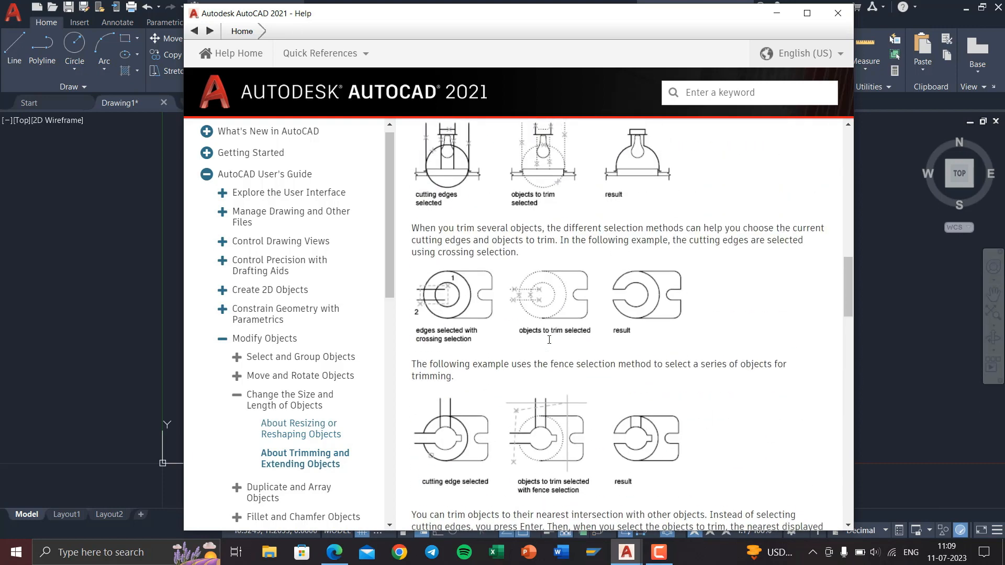
scroll(549, 339, up, 4)
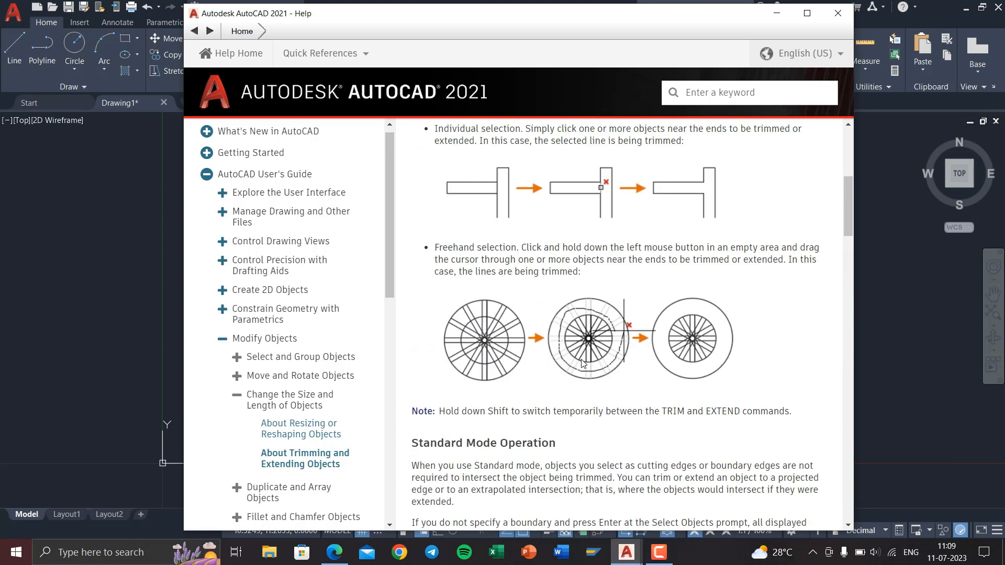
scroll(584, 363, up, 6)
click(839, 14)
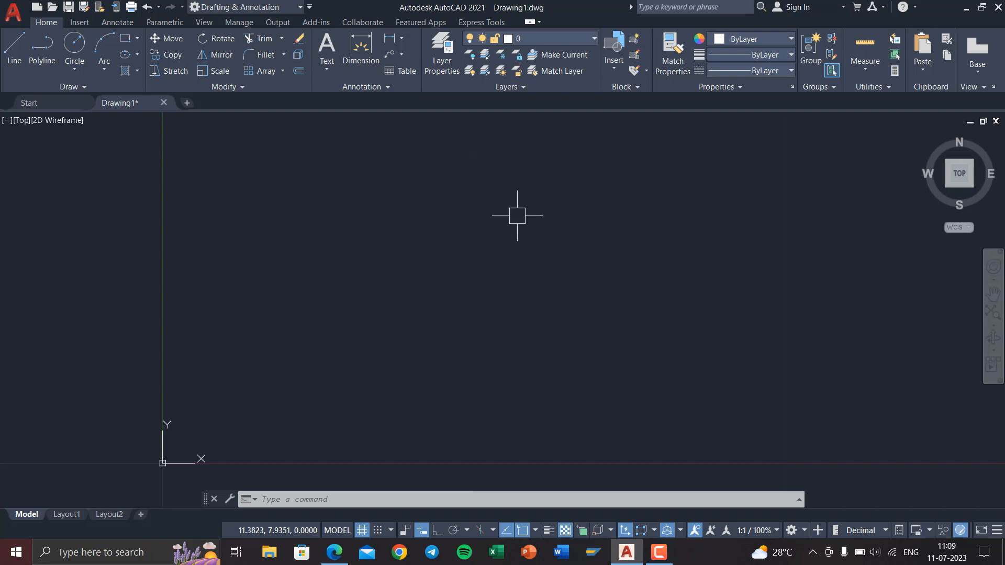
Step: Open the general Help window, search for SUPERHATCH and look through the results
key(F1)
click(719, 92)
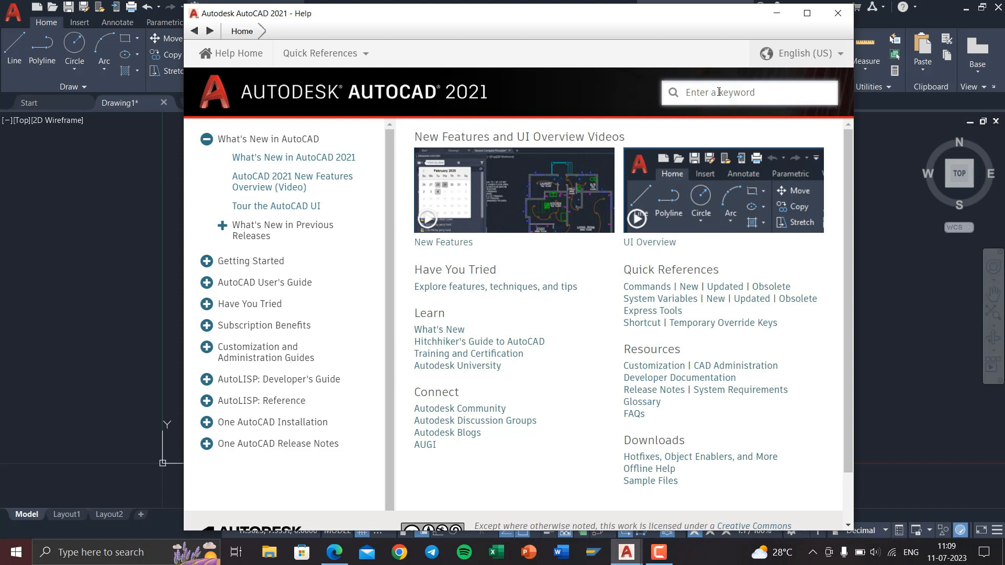
text(SUPERHATCH)
key(Return)
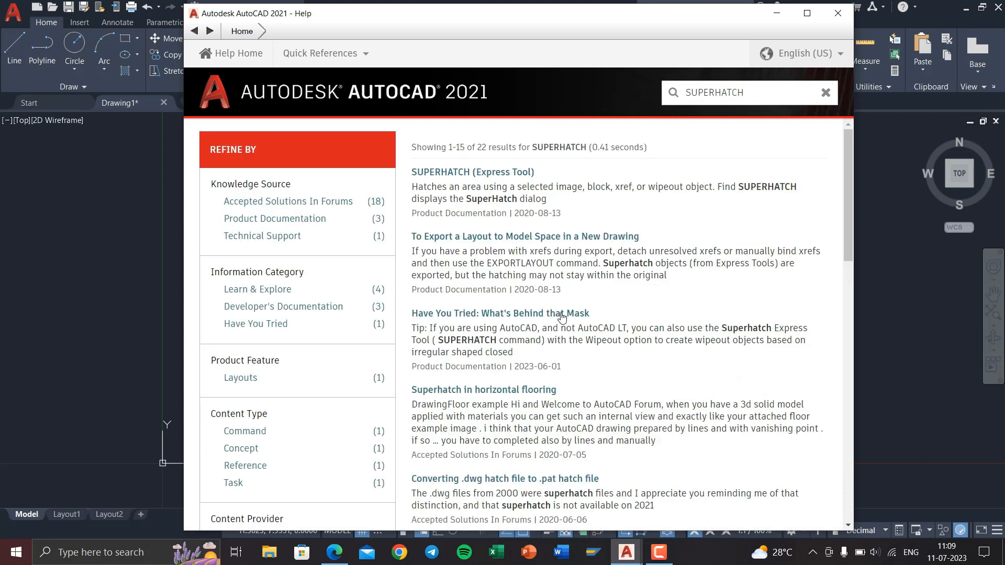
scroll(540, 212, down, 10)
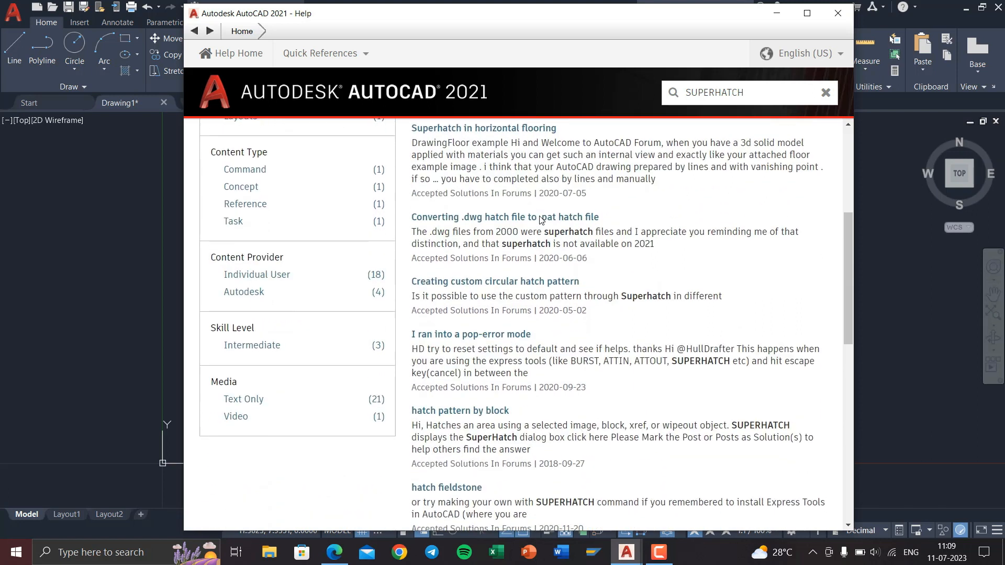
scroll(540, 220, up, 10)
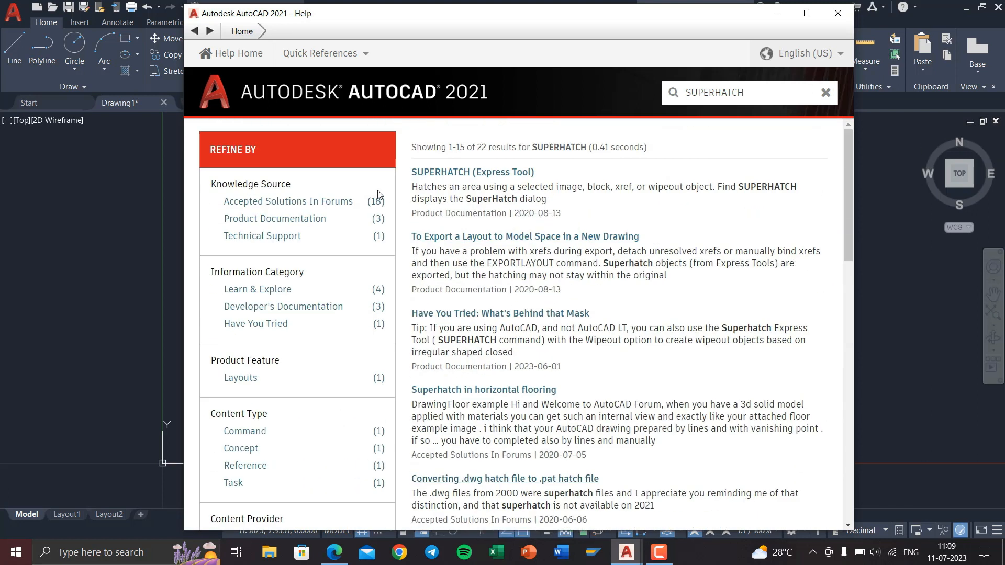
Step: Open the "SUPERHATCH (Express Tool)" article, read its options and examples, and close Help
click(463, 172)
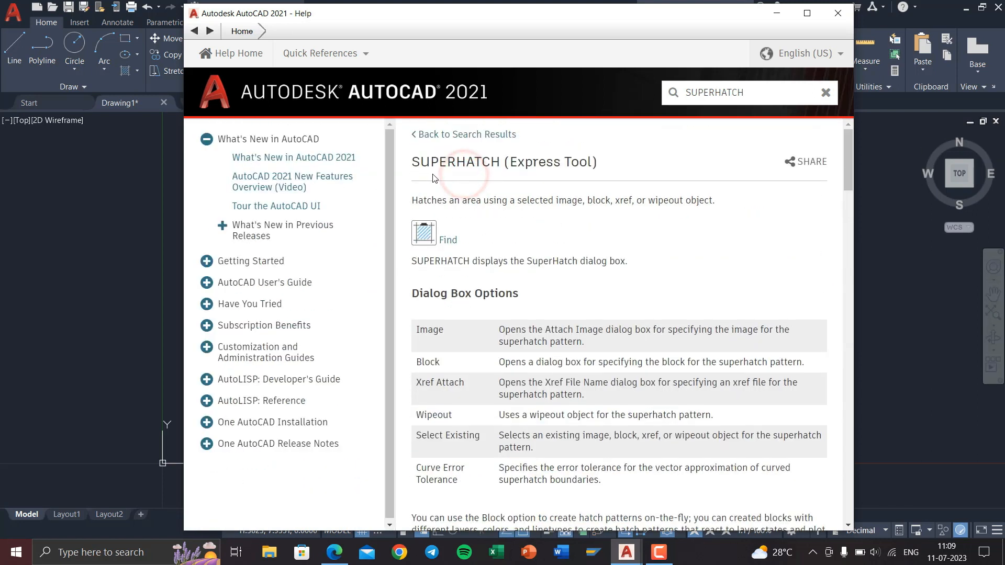
scroll(560, 213, down, 15)
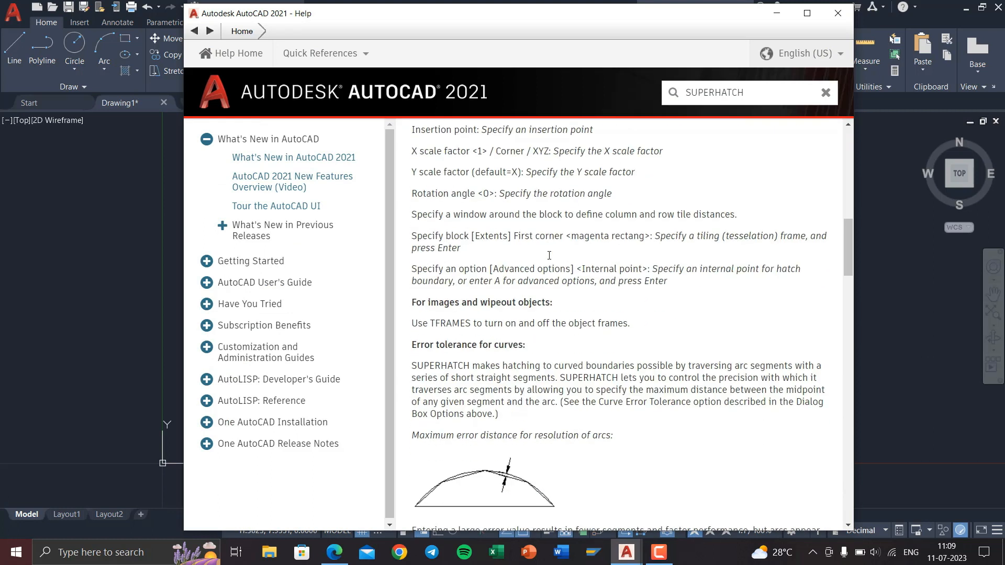
scroll(550, 255, down, 15)
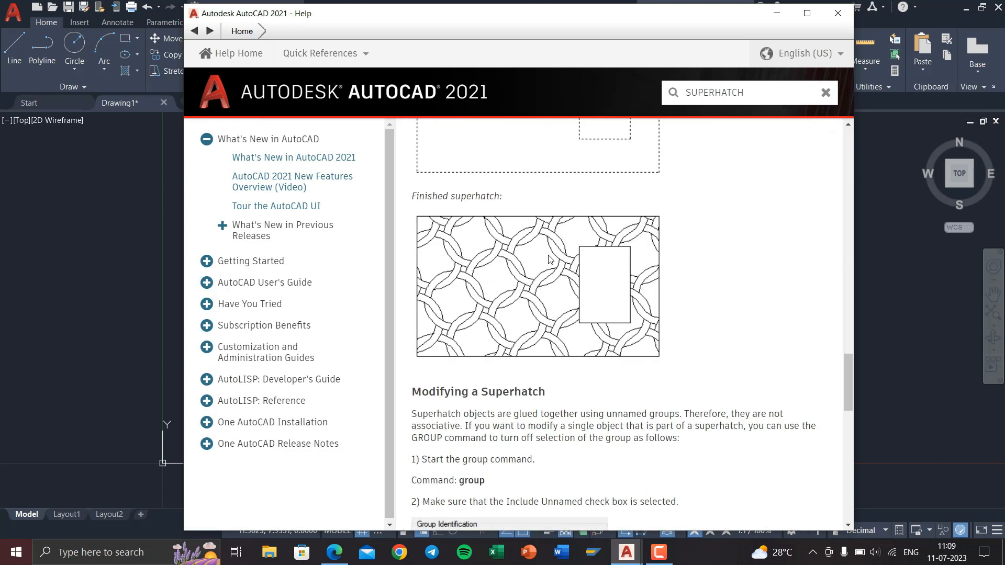
scroll(549, 259, down, 5)
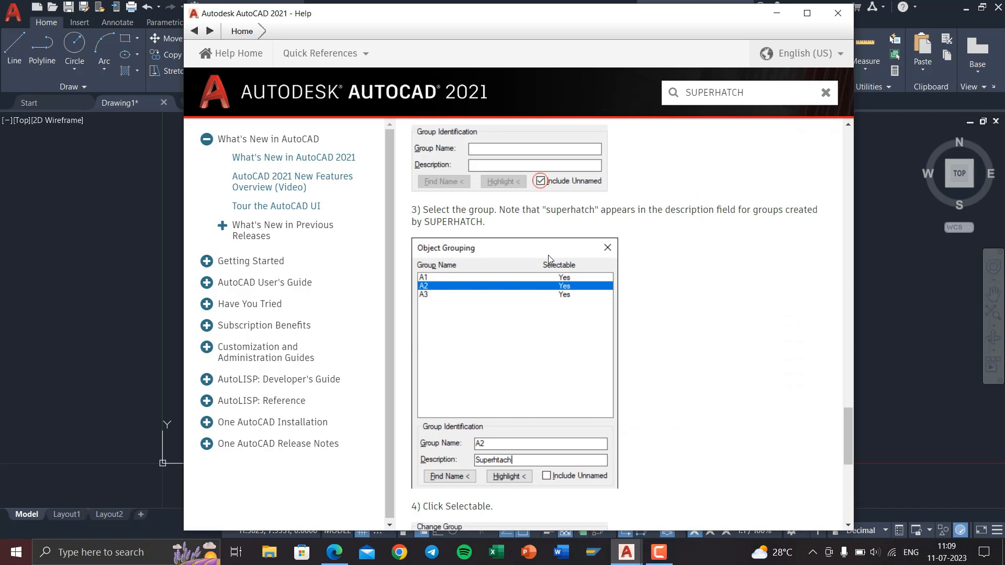
click(839, 14)
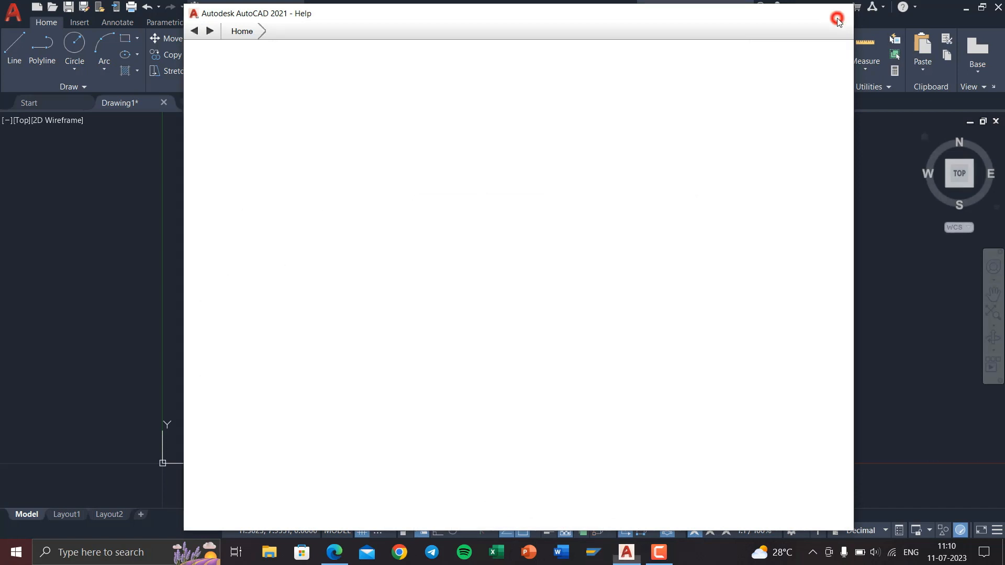
Step: Switch to the shortcuts PDF in Edge, underline "History" beside F2, and return to AutoCAD
click(335, 553)
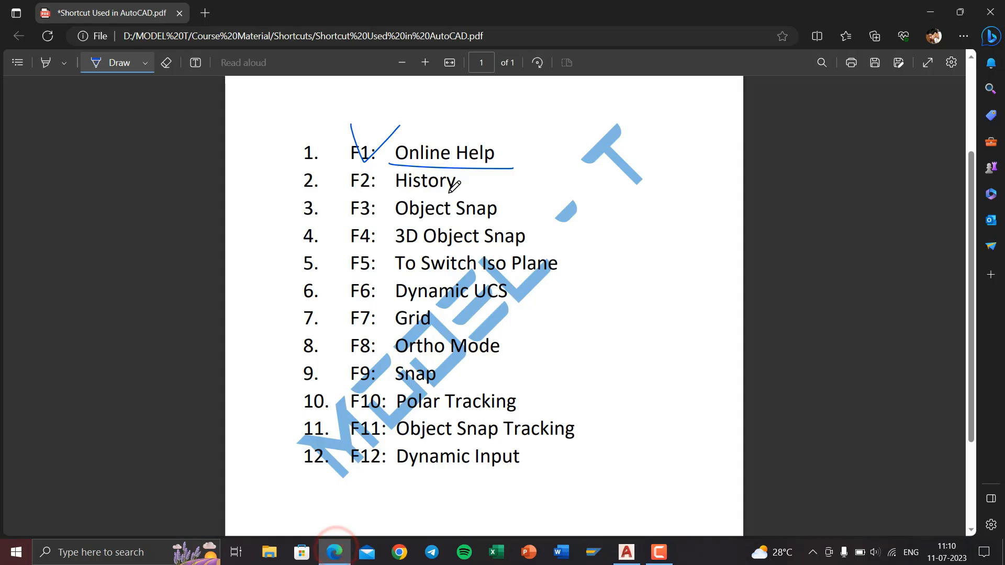
drag(397, 196, 479, 196)
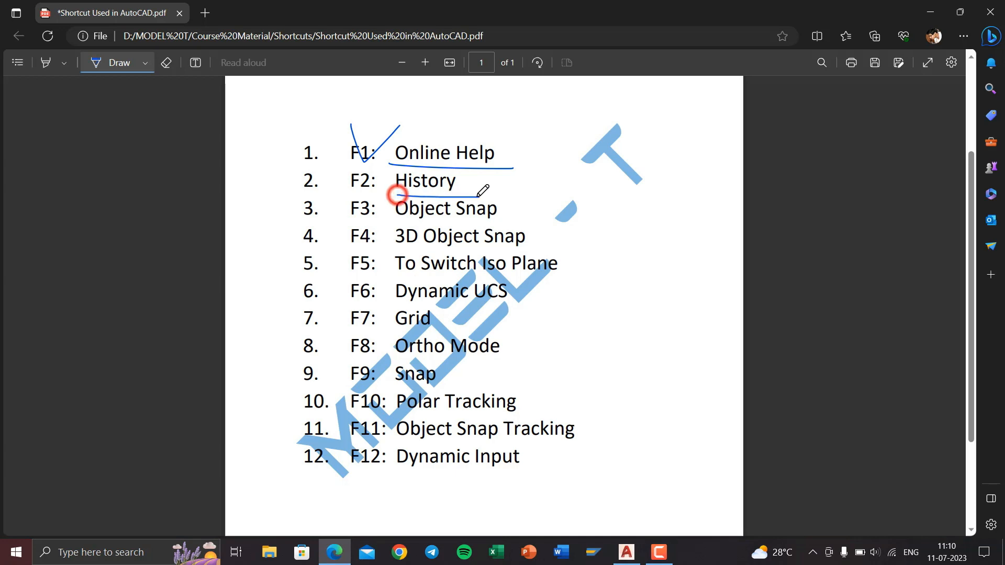
click(934, 12)
Step: Draw a wide rectangle about 11.1 by 5.5 units in the drawing area
text(rec)
key(Return)
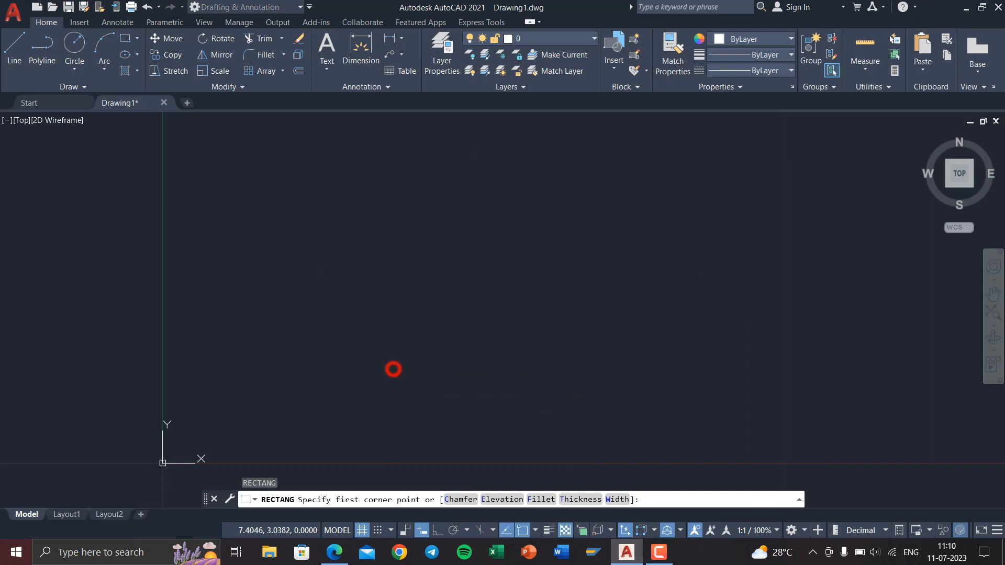
click(393, 369)
click(740, 198)
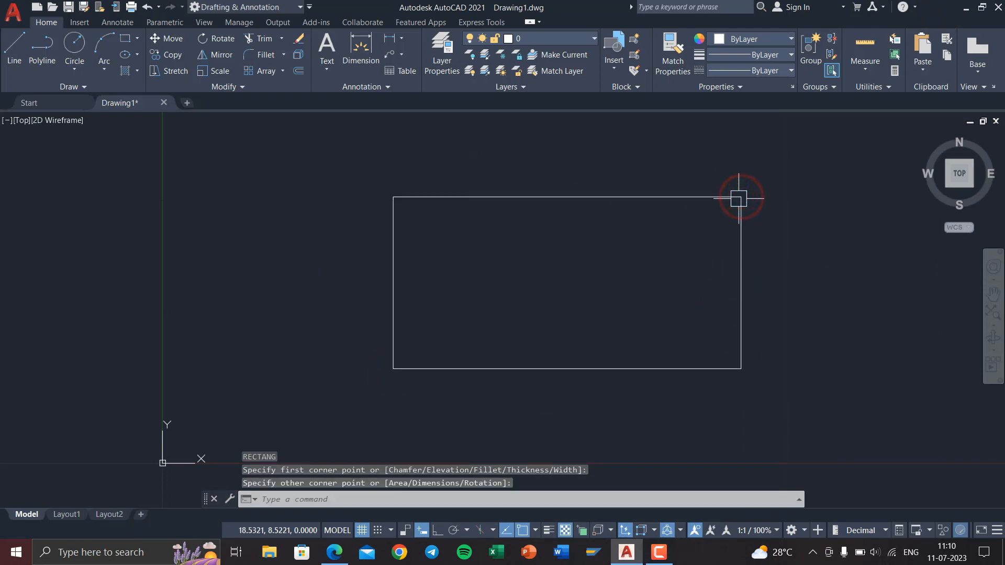
Step: Draw a tall rectangle about 4.4 by 11.2 units crossing the wide one, and regenerate the drawing
key(Return)
scroll(570, 417, down, 2)
click(601, 450)
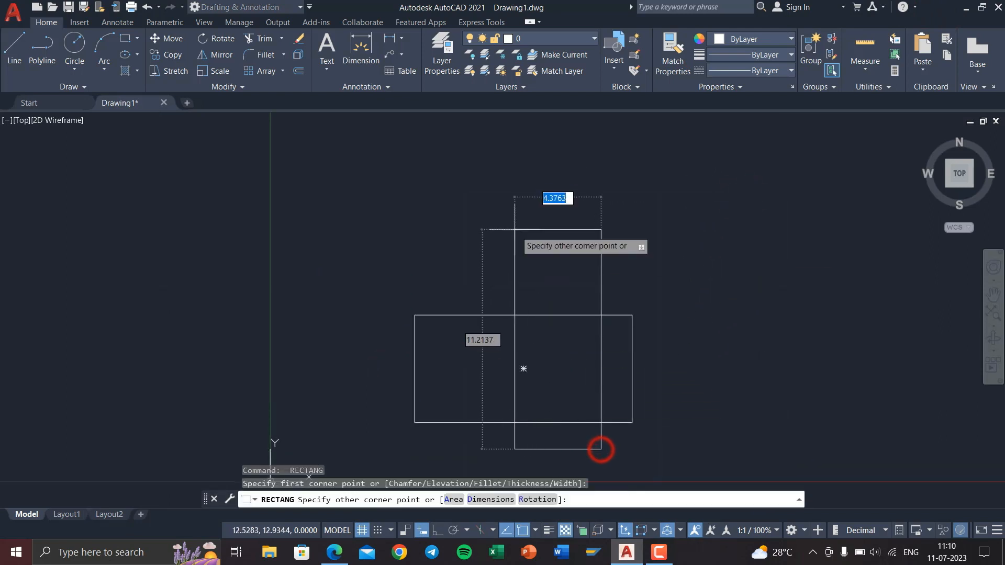
click(515, 229)
text(re)
key(Return)
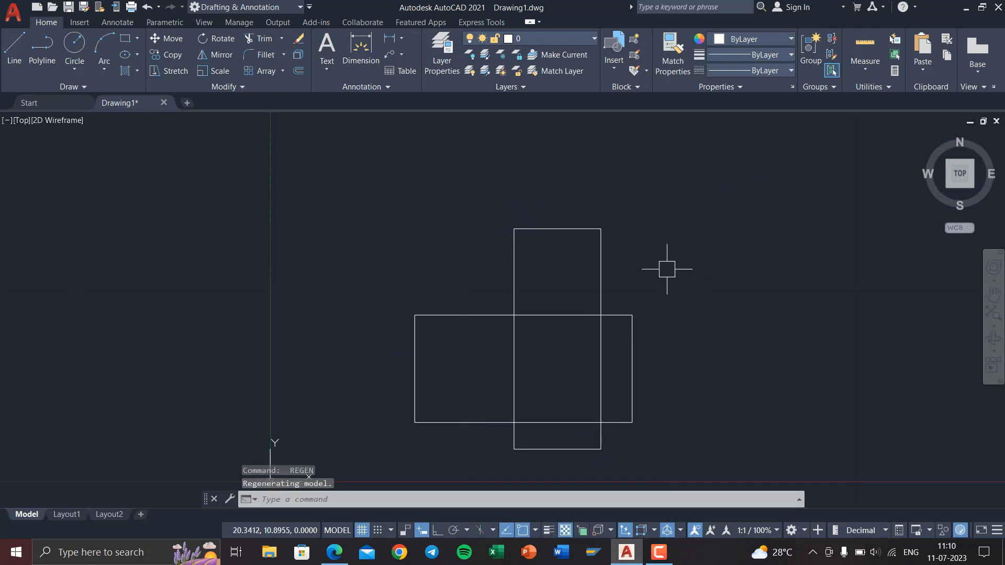
Step: Trim away the part of the tall rectangle that extends above the wide rectangle, including its upper edge
text(tr)
key(Return)
drag(684, 280, 363, 281)
click(599, 231)
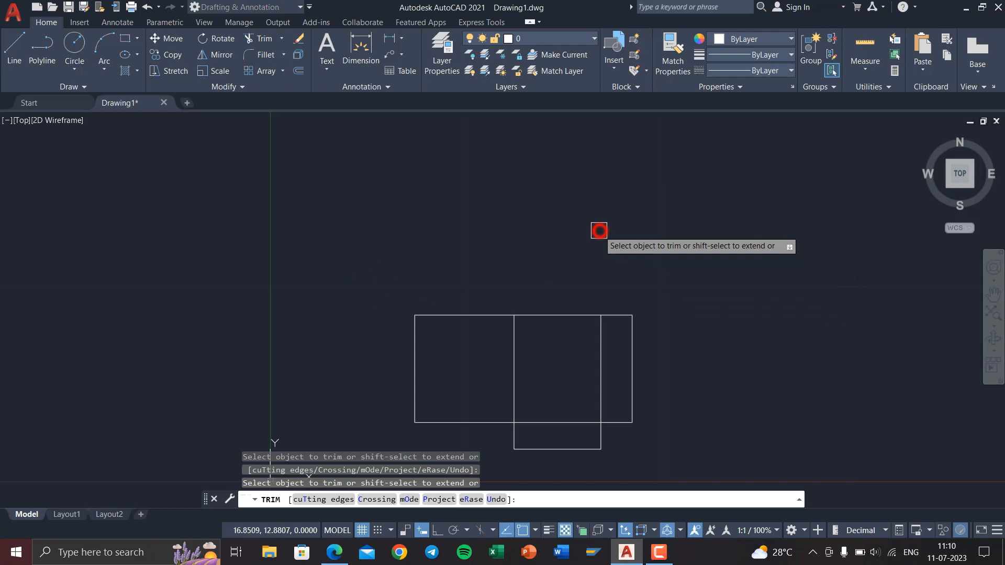
key(Return)
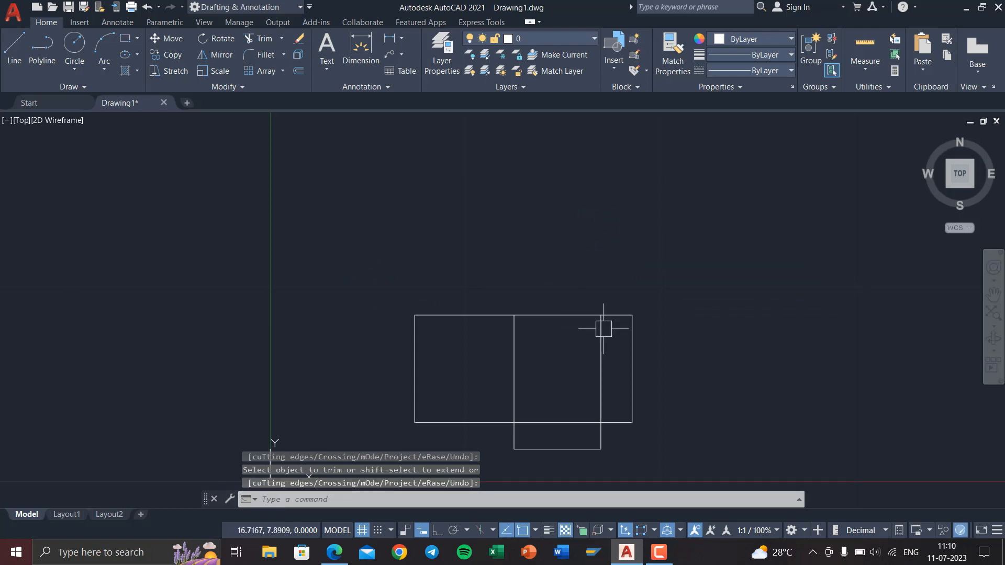
Step: Display the command history, review the recent Regen and Trim entries, and close it again
middle_drag(733, 310, 726, 206)
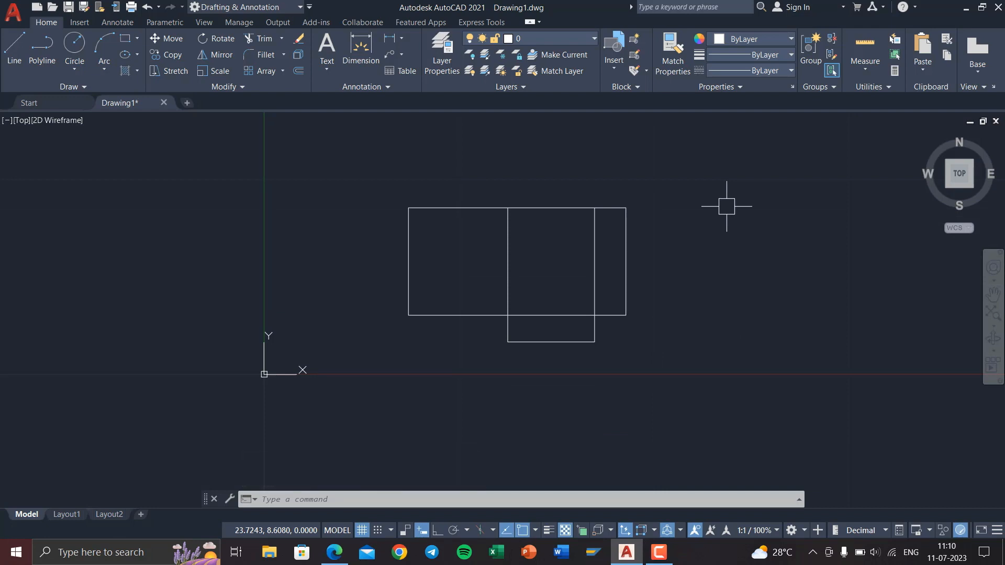
key(F2)
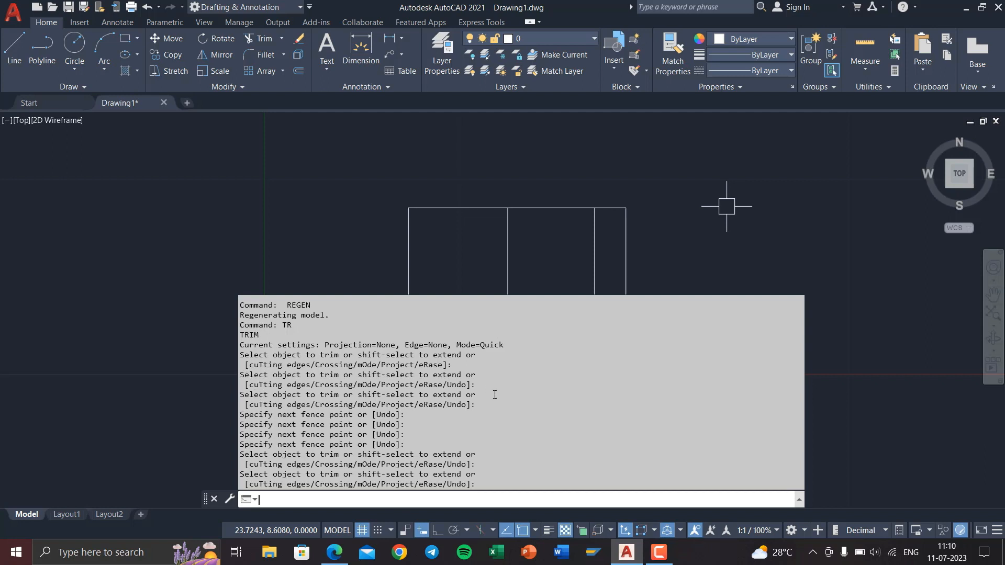
click(712, 269)
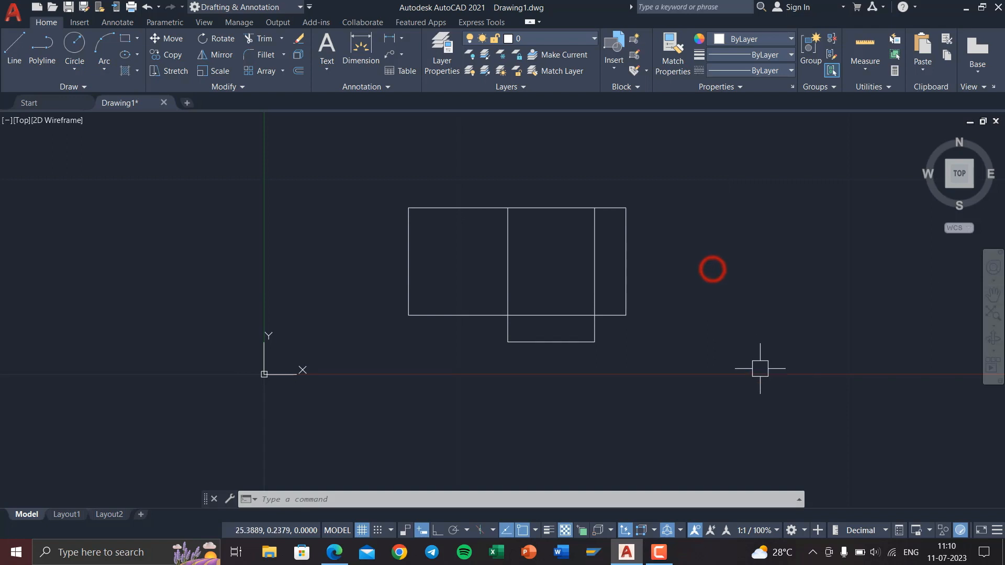
Step: Draw a separate upright rectangle in the empty area beside the two crossing rectangles
text(REC)
key(Return)
click(734, 355)
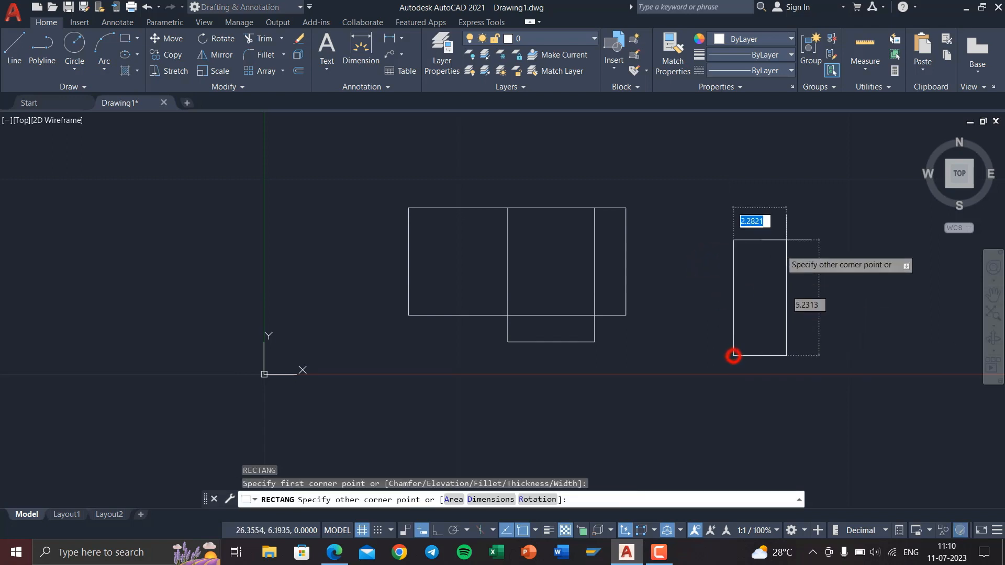
click(851, 205)
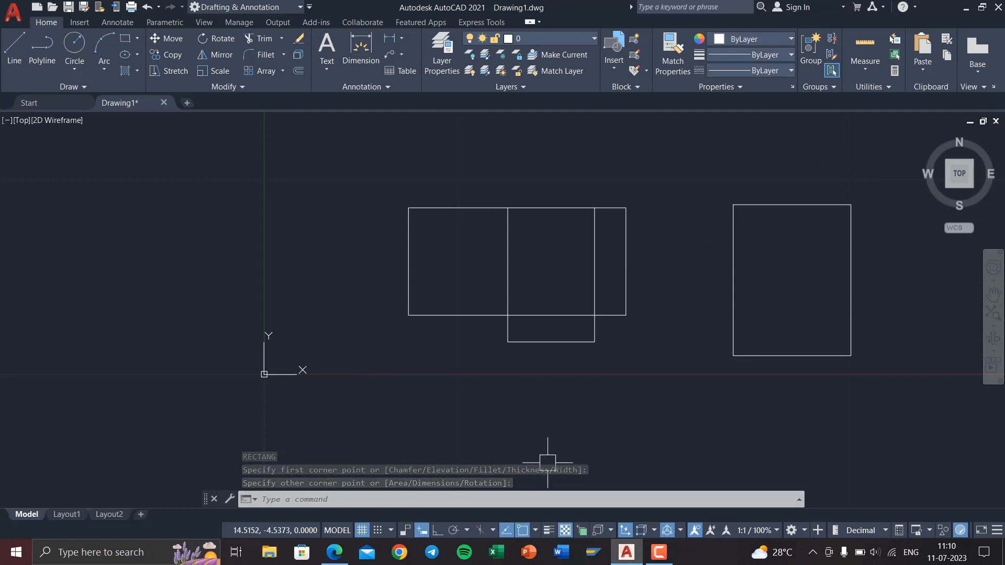
Step: Display the command history, highlight the rectangle's first corner prompt, and close the history again
click(800, 500)
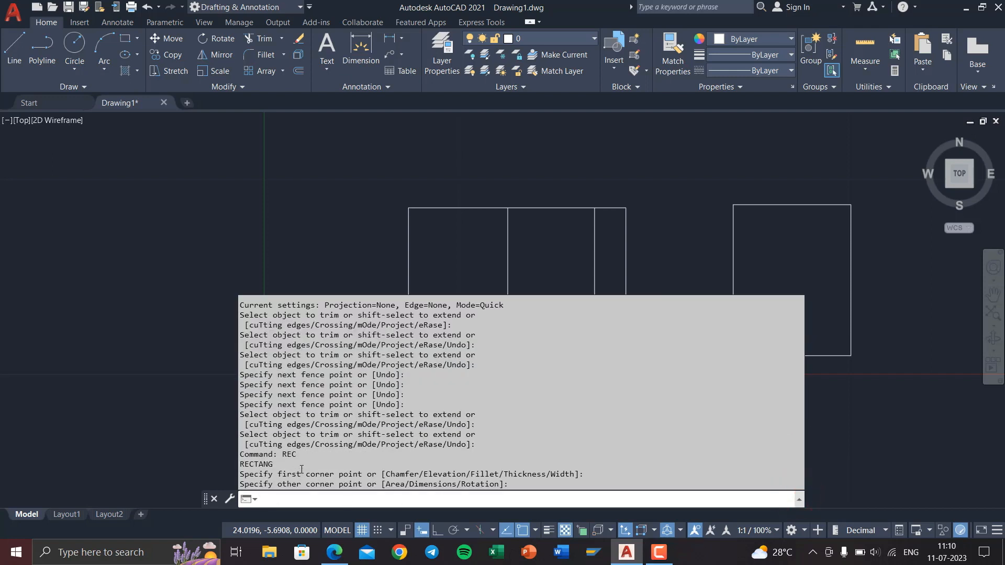
drag(248, 476, 558, 478)
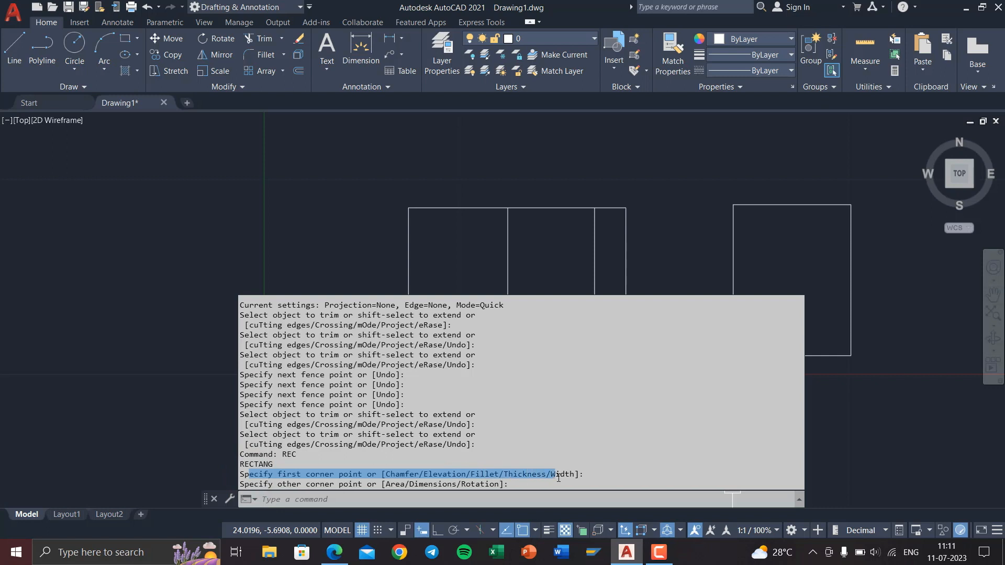
click(837, 419)
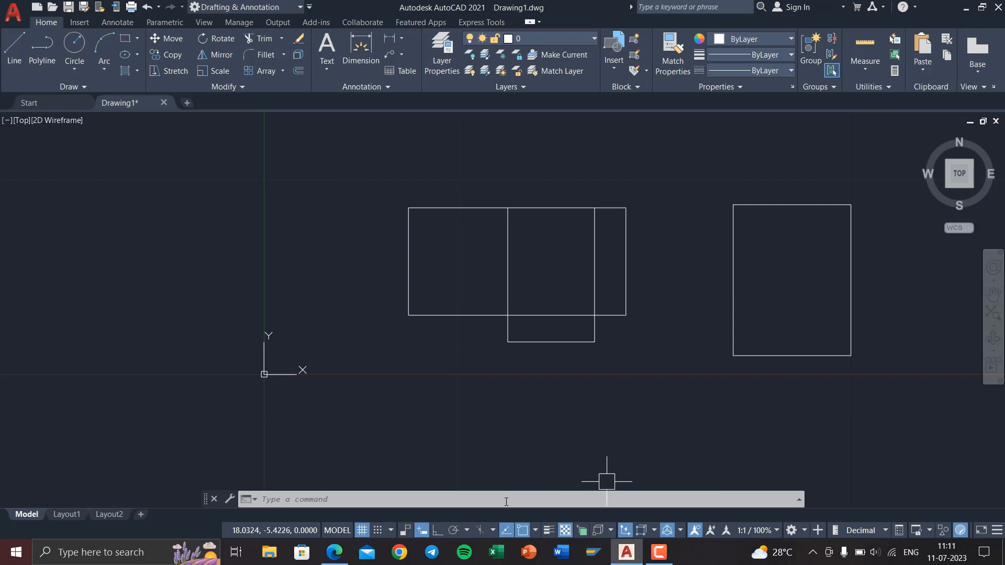
Step: Switch to the shortcut PDF in Edge, underline the Object Snap entry, write "V.V Imp" beside it, and return to AutoCAD
click(334, 552)
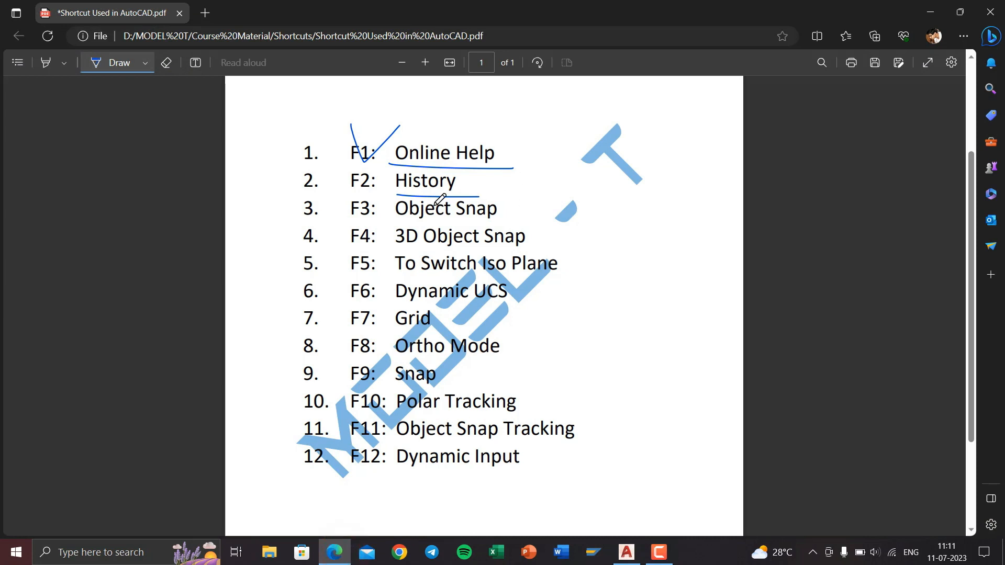
mouse_move(383, 216)
mouse_down()
mouse_move(501, 221)
mouse_move(515, 199)
mouse_move(573, 192)
mouse_move(581, 213)
mouse_up()
click(555, 210)
mouse_move(576, 208)
mouse_down()
mouse_move(587, 210)
mouse_move(580, 197)
mouse_move(603, 198)
mouse_move(608, 216)
mouse_up()
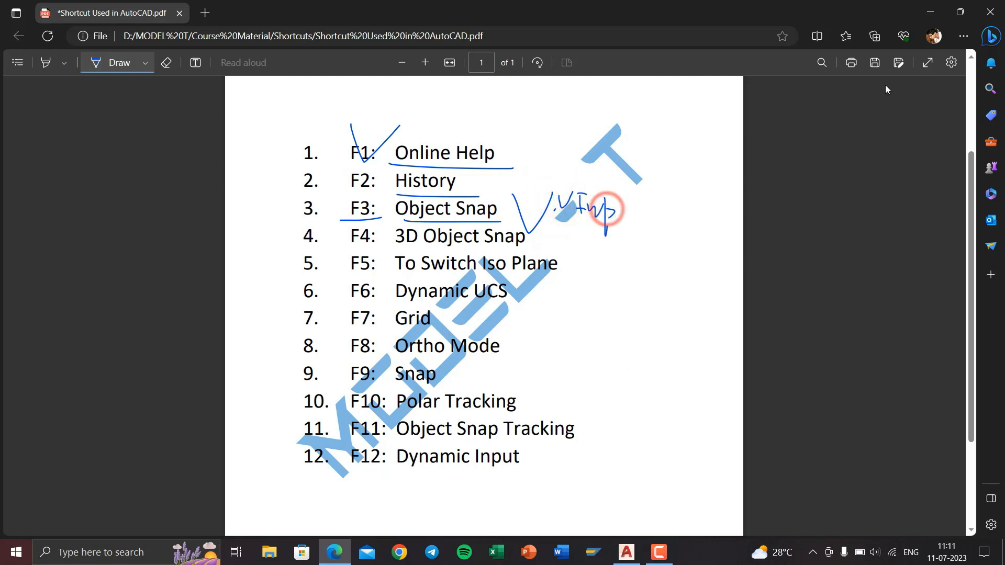
click(930, 11)
Step: Start a trial line on the wide rectangle's right edge to examine the object snap points, and cancel it
scroll(541, 343, down, 3)
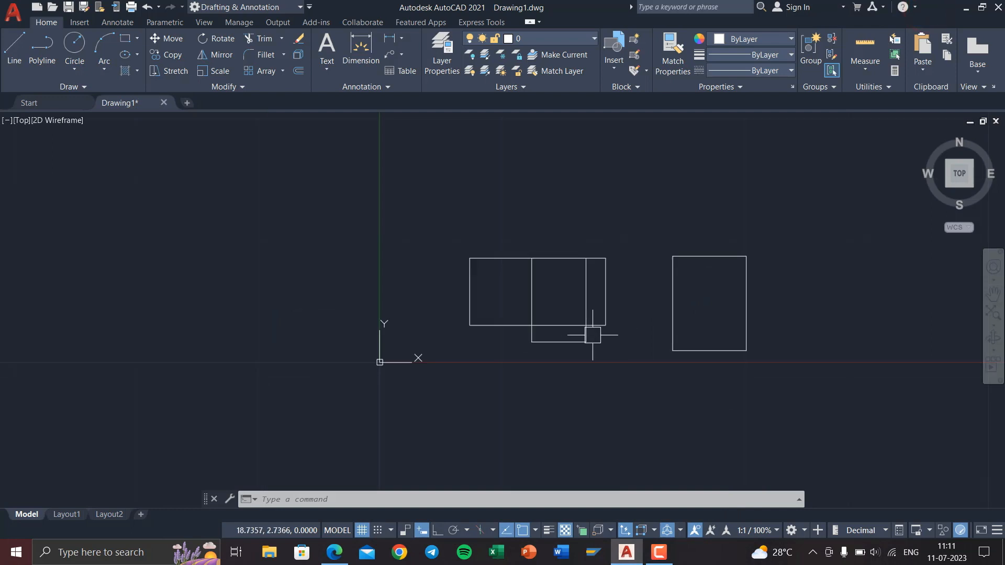
click(15, 47)
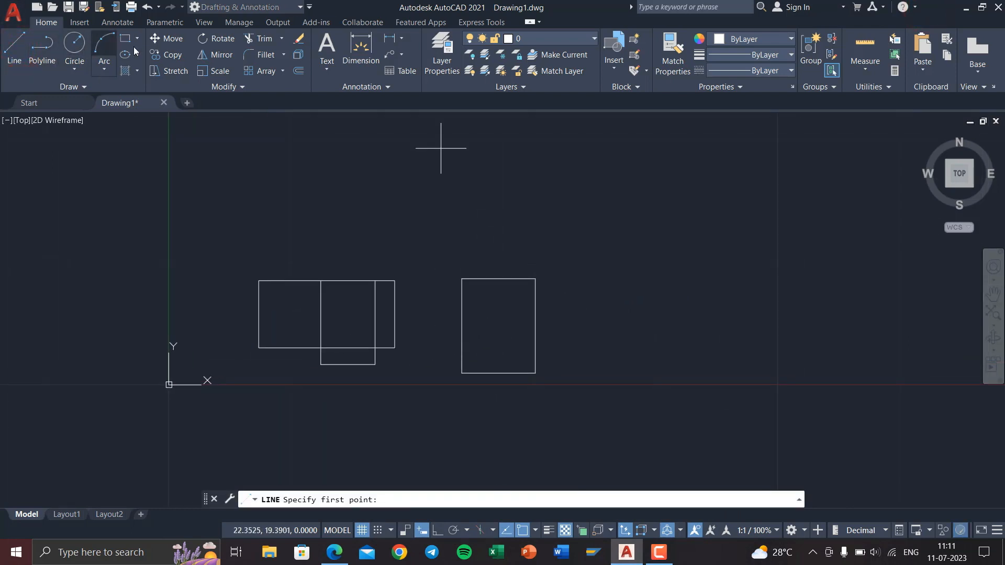
scroll(395, 348, up, 5)
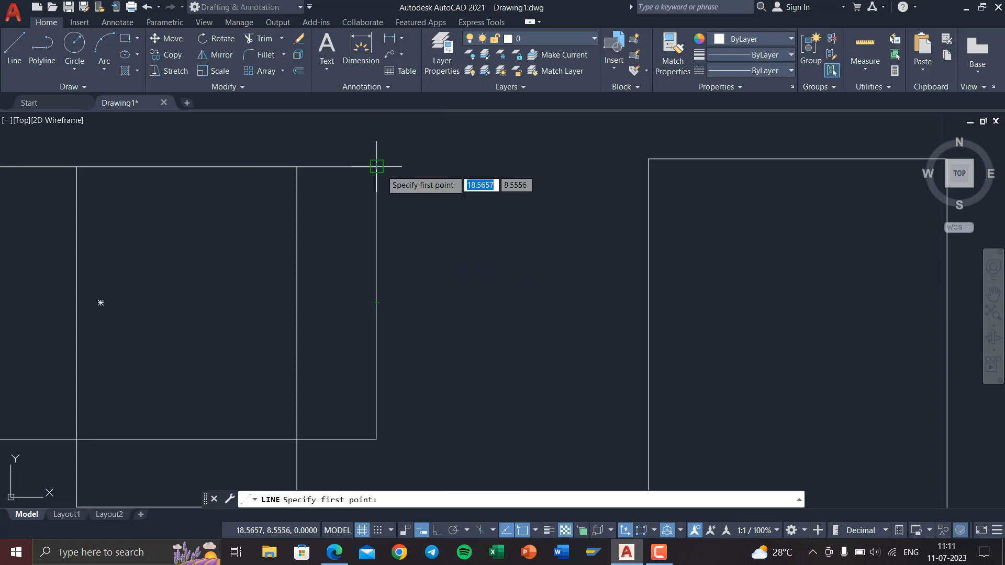
click(377, 238)
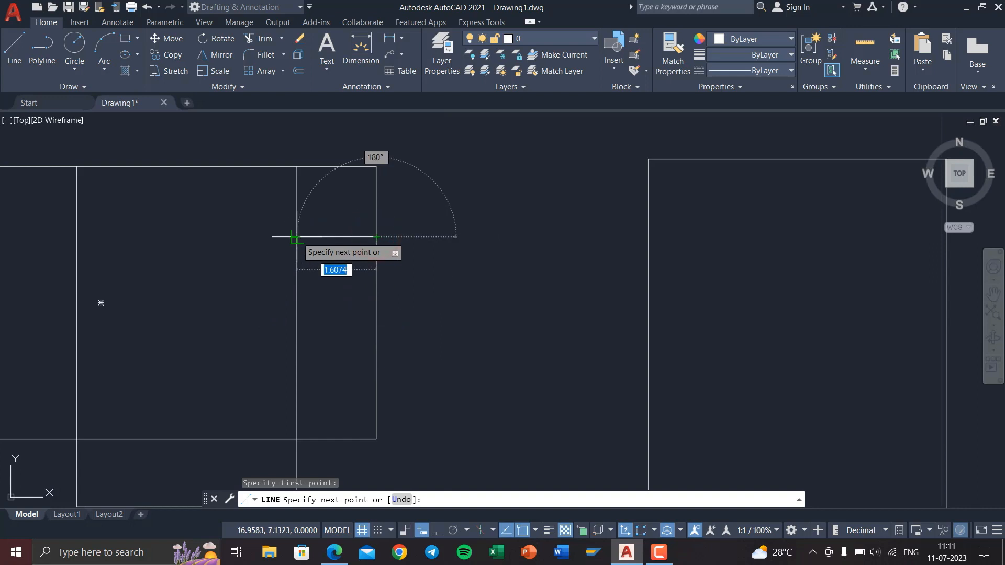
key(Escape)
scroll(353, 289, down, 3)
middle_drag(352, 290, 429, 199)
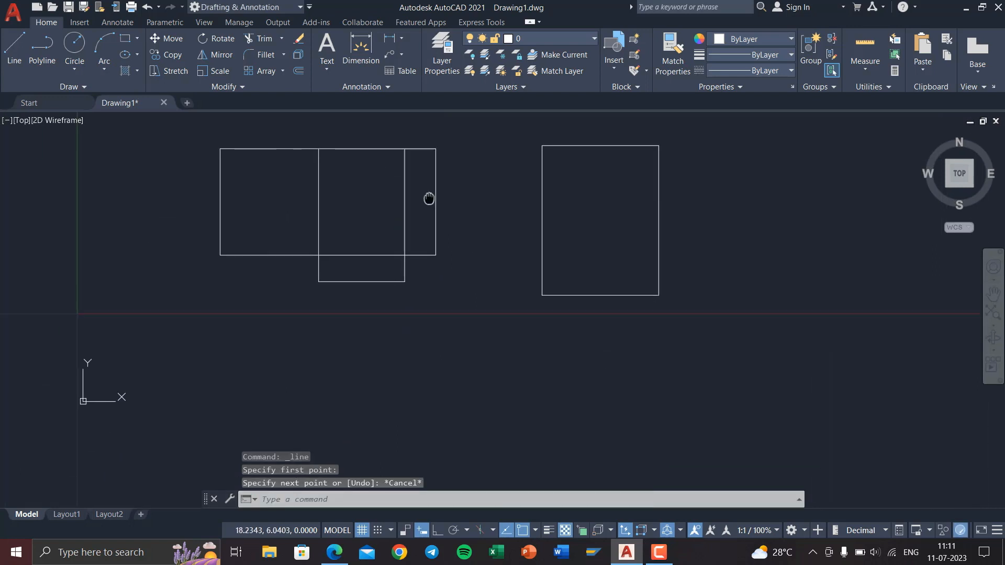
Step: Examine the separate rectangle's geometric center snap with the Circle command, without drawing a circle
click(62, 46)
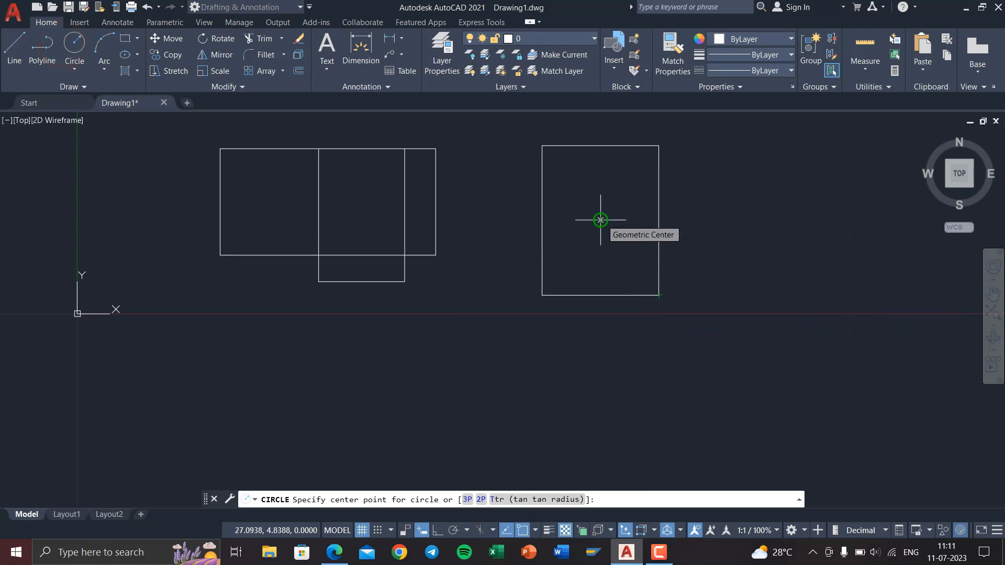
key(Escape)
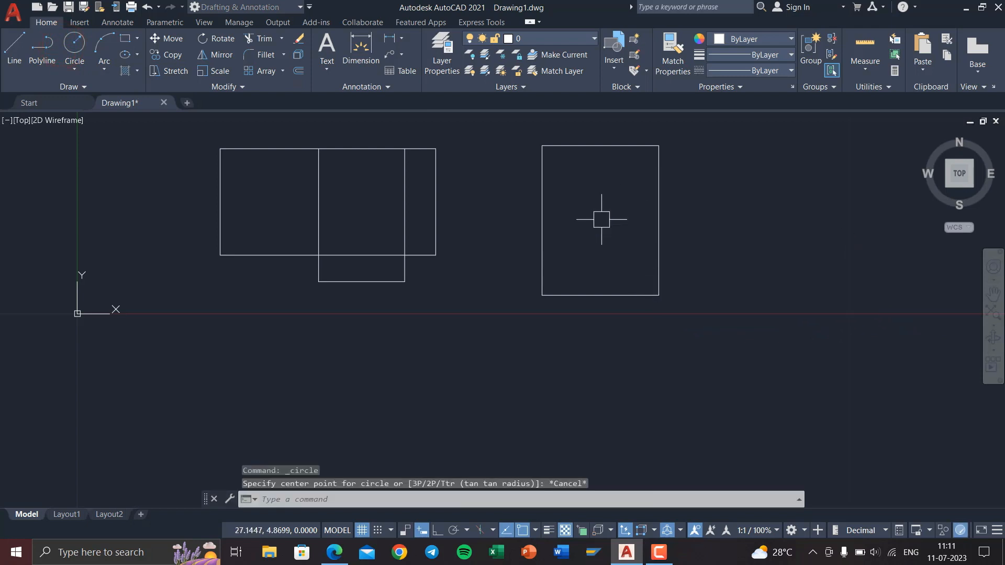
middle_drag(599, 281, 705, 337)
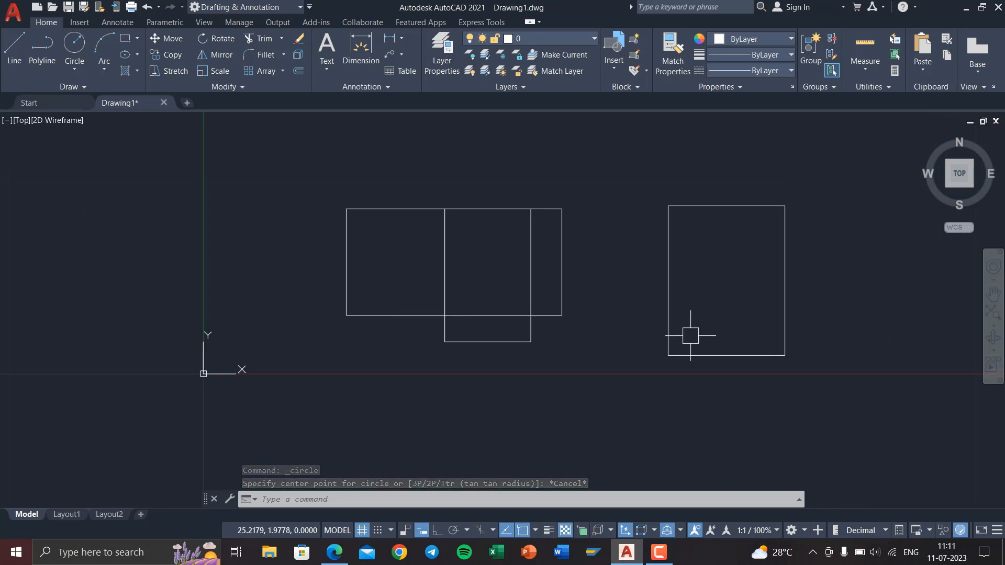
Step: Turn object snap off and highlight its entry in the command history
key(F3)
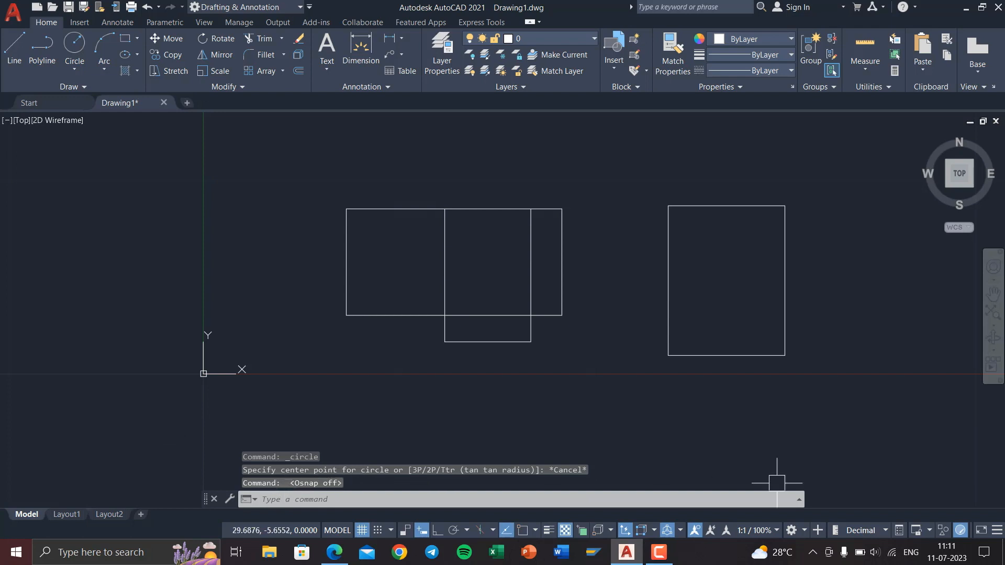
click(799, 500)
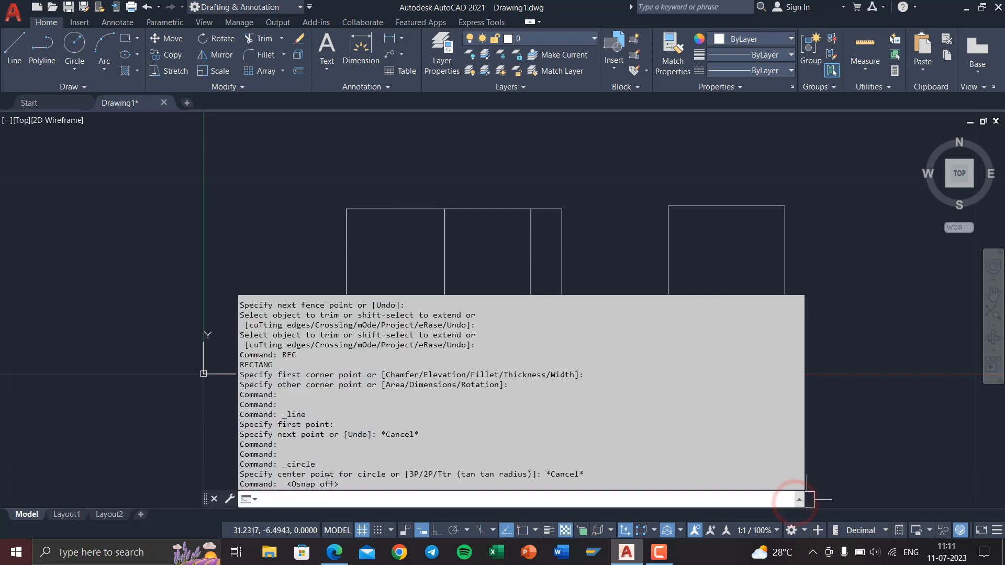
drag(341, 482, 279, 485)
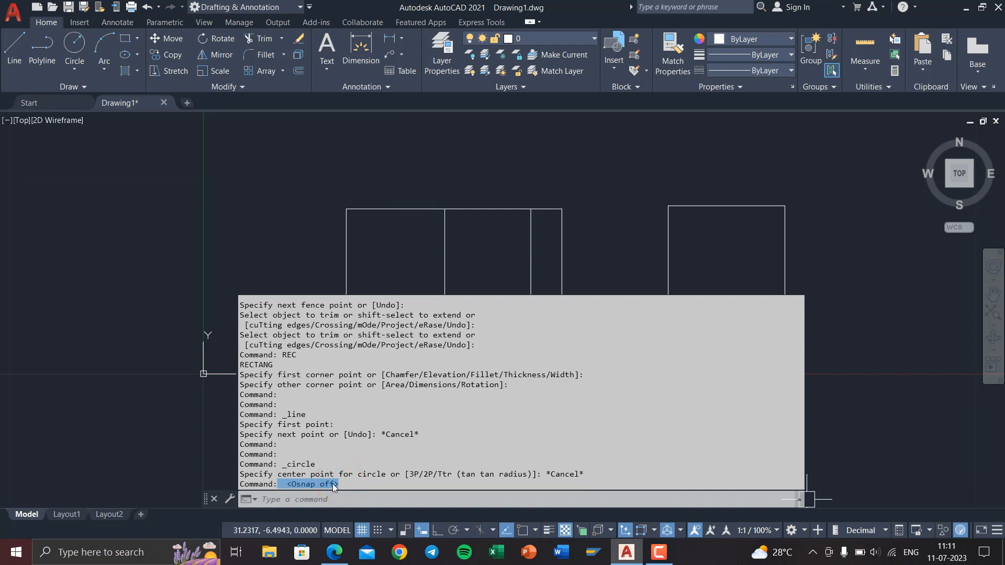
click(932, 386)
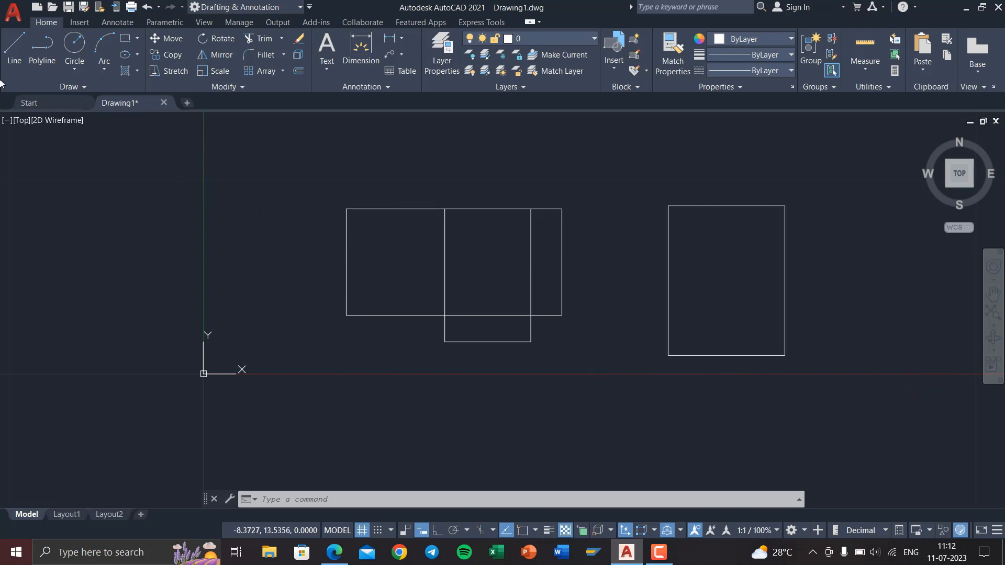
Step: Check the separate rectangle with the Line command while snapping is off, turn object snap back on, and repeat the check without drawing
click(13, 48)
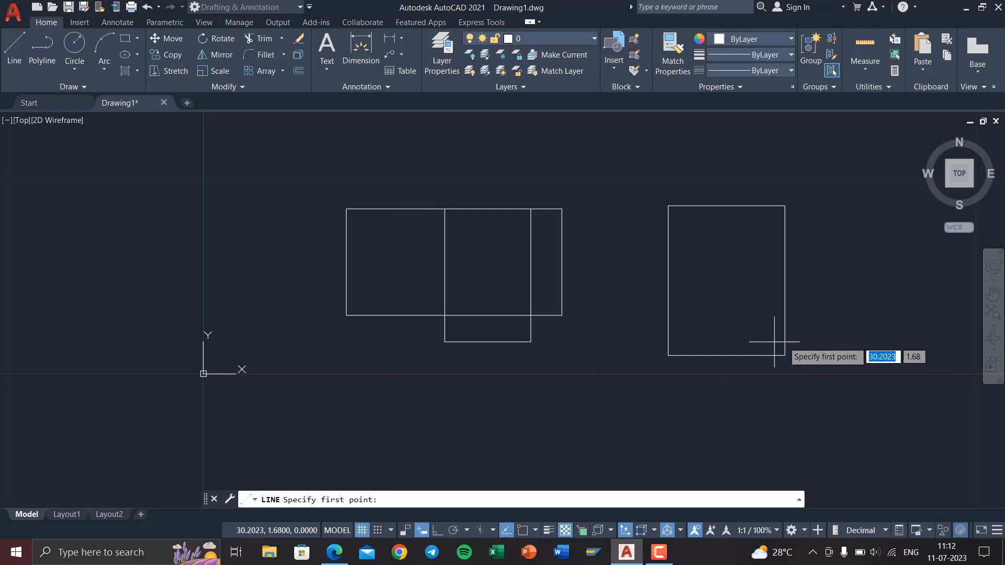
key(Escape)
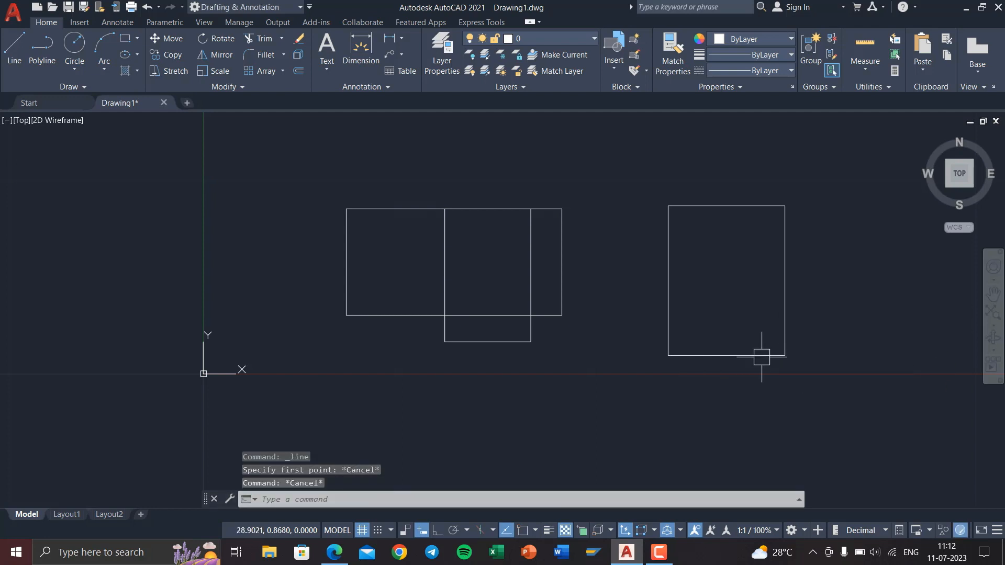
key(F3)
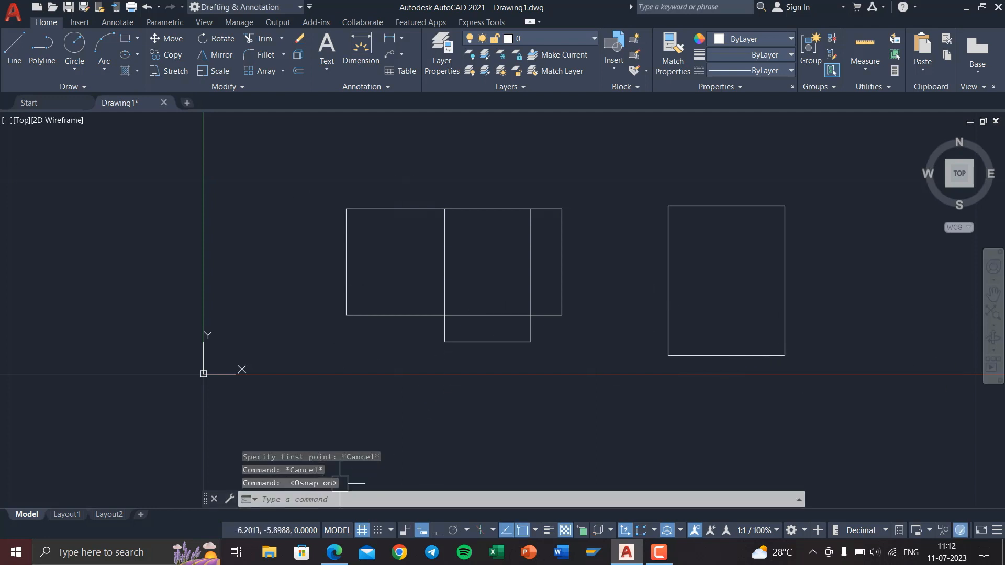
click(14, 52)
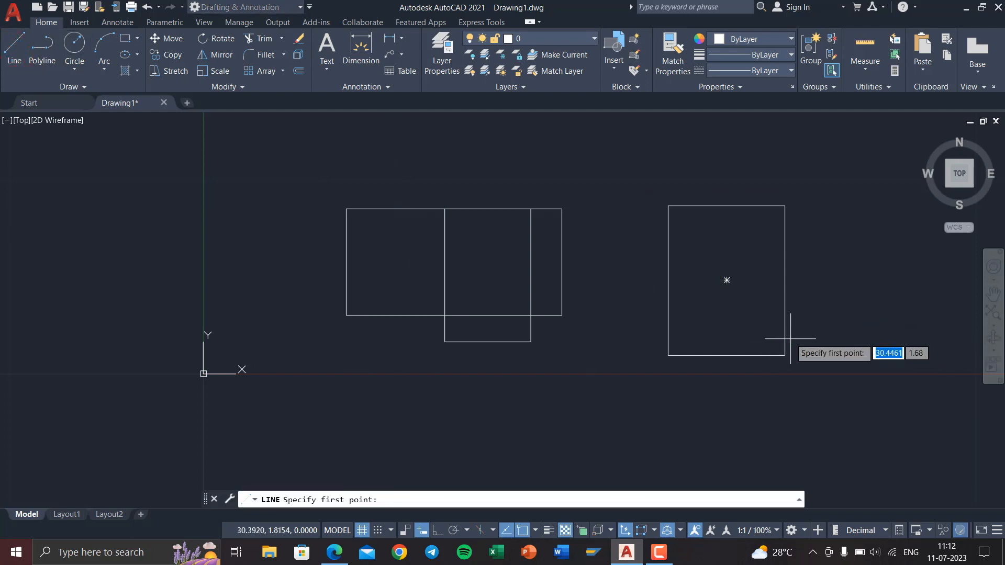
key(Escape)
key(Escape)
key(Escape)
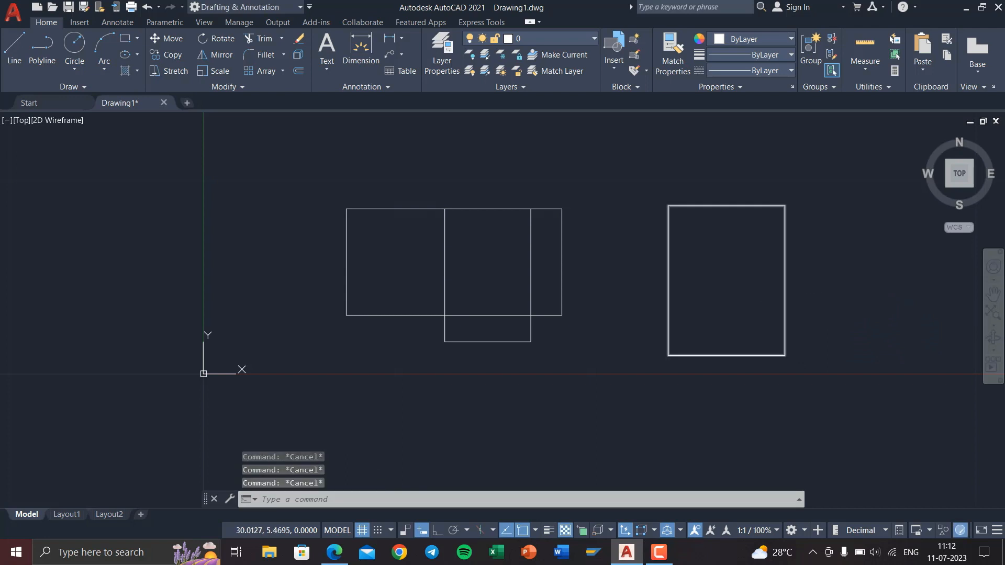
Step: Disable the Center, Geometric Center, Tangent and Nearest object snap modes, and test the remaining snaps on the separate rectangle with the Line command
text(DS)
key(Return)
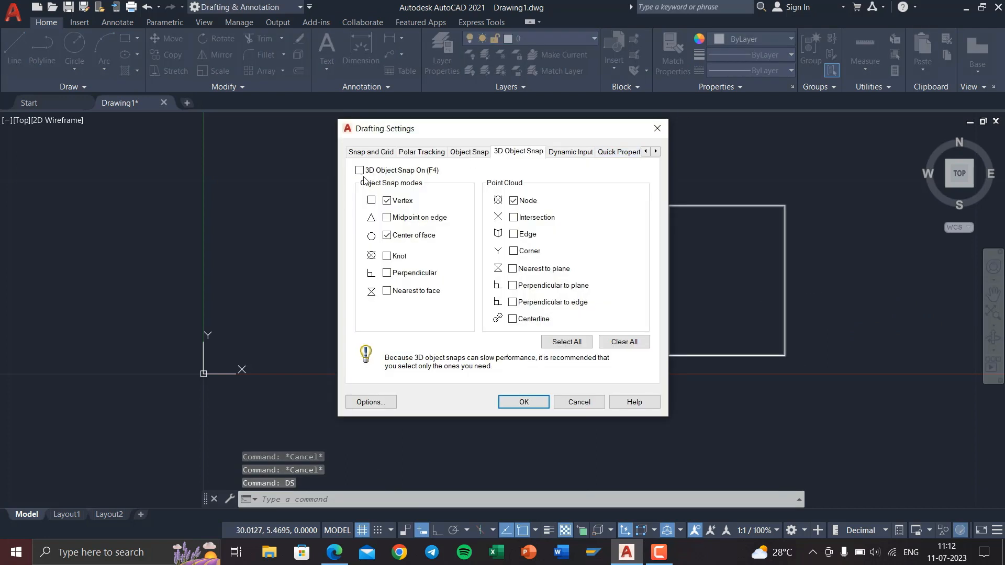
click(471, 155)
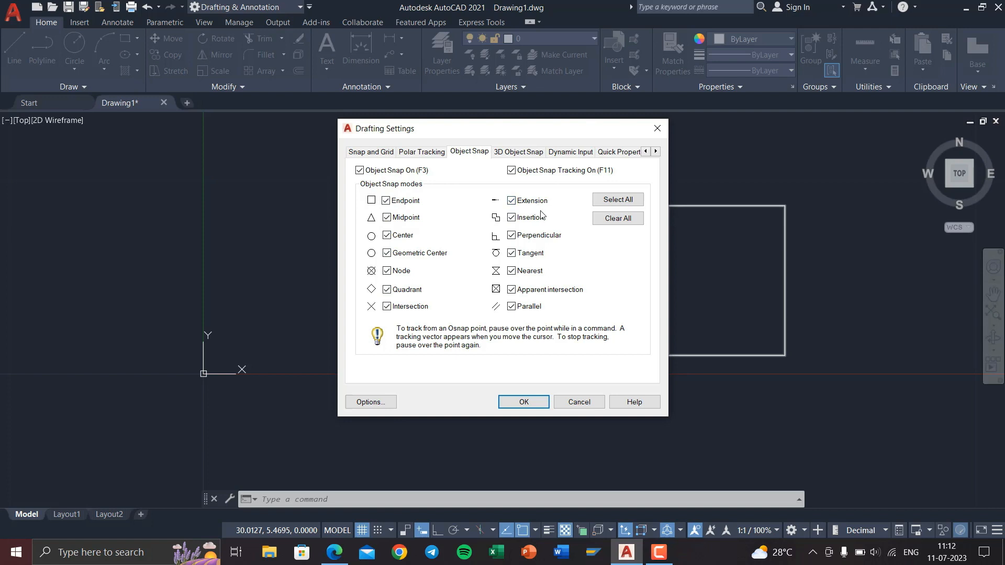
click(386, 253)
click(512, 254)
click(512, 271)
click(523, 402)
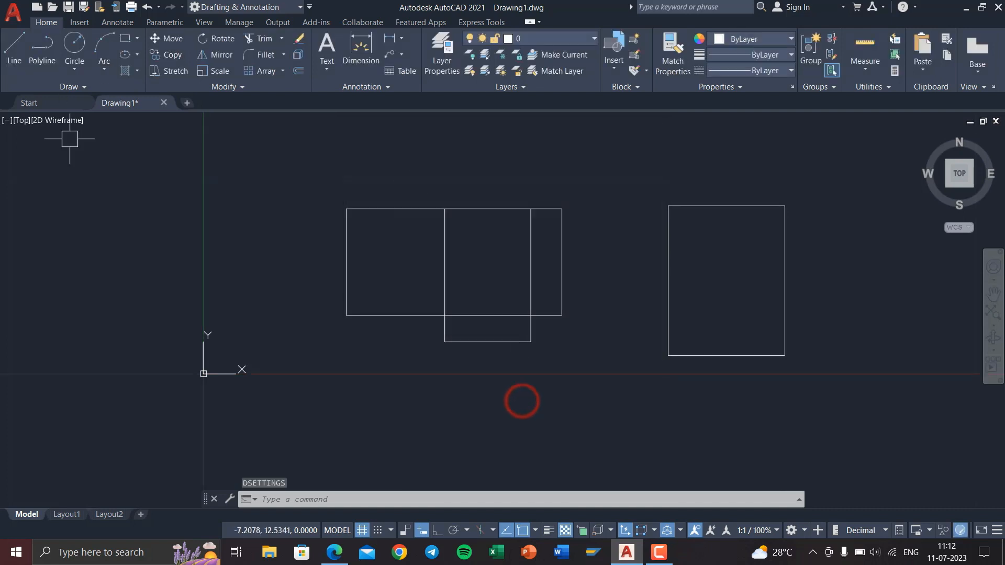
click(23, 59)
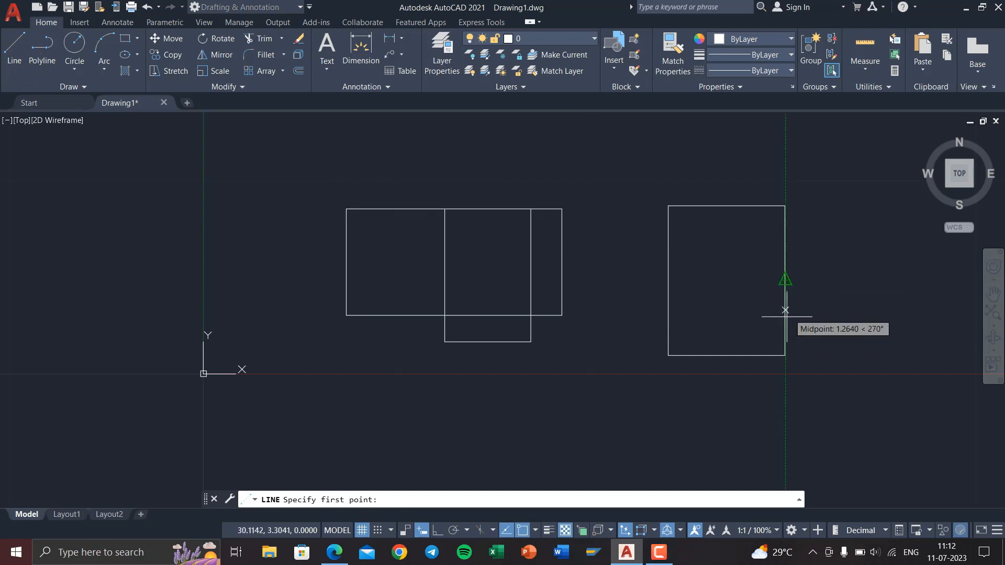
key(Escape)
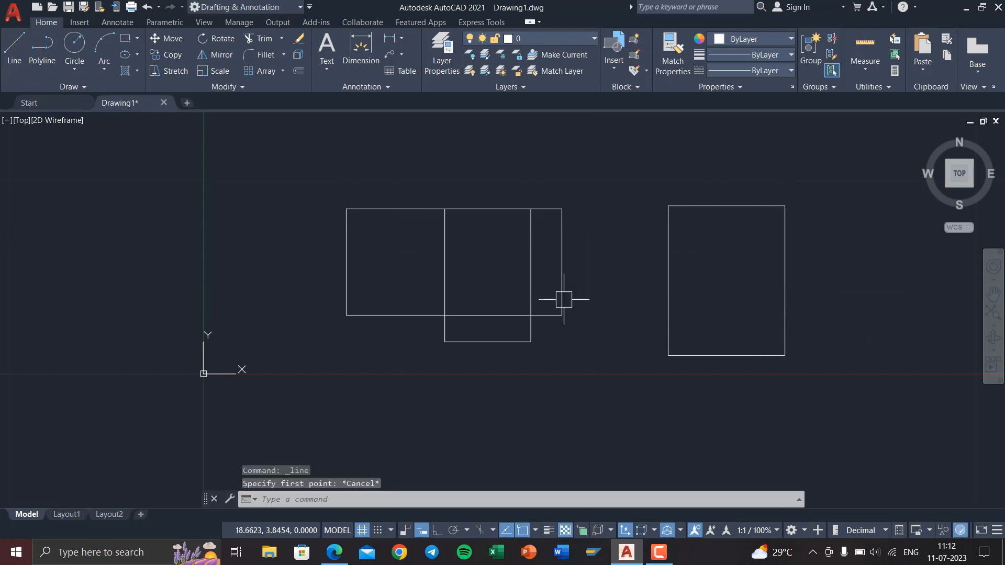
Step: Re-enable the Center, Geometric Center, Tangent and Nearest modes in the object snap drafting settings
key(Return)
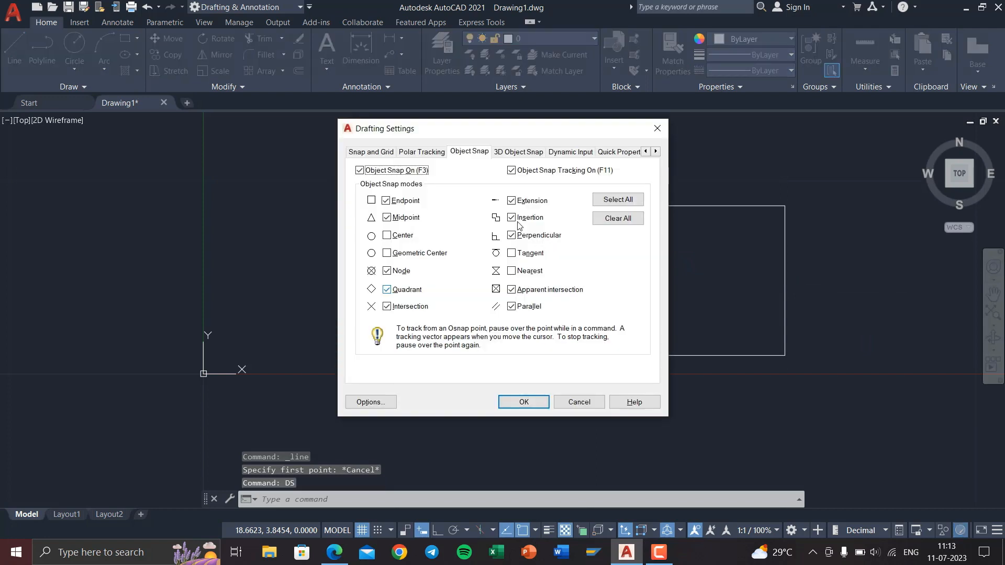
click(387, 236)
click(387, 254)
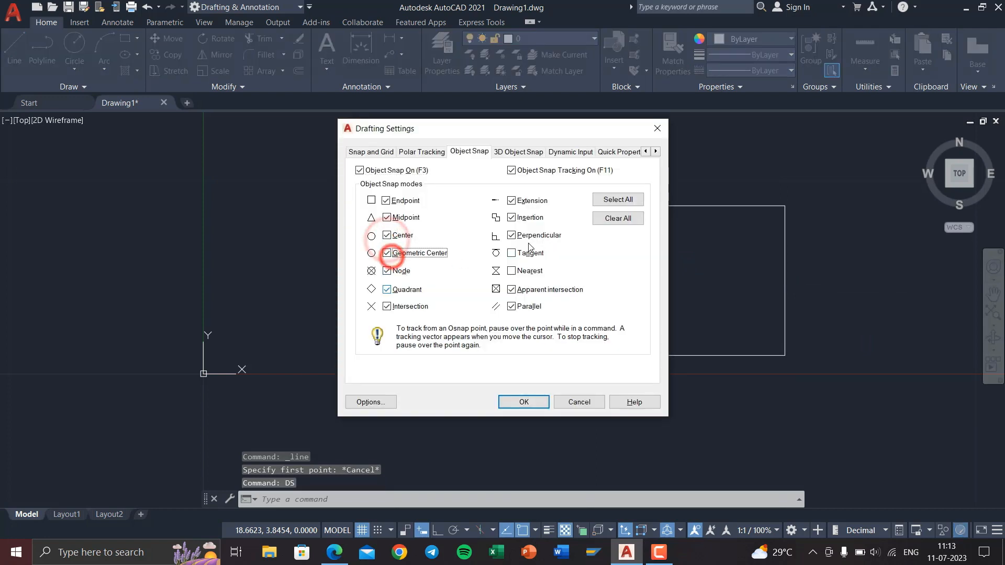
click(511, 254)
click(511, 271)
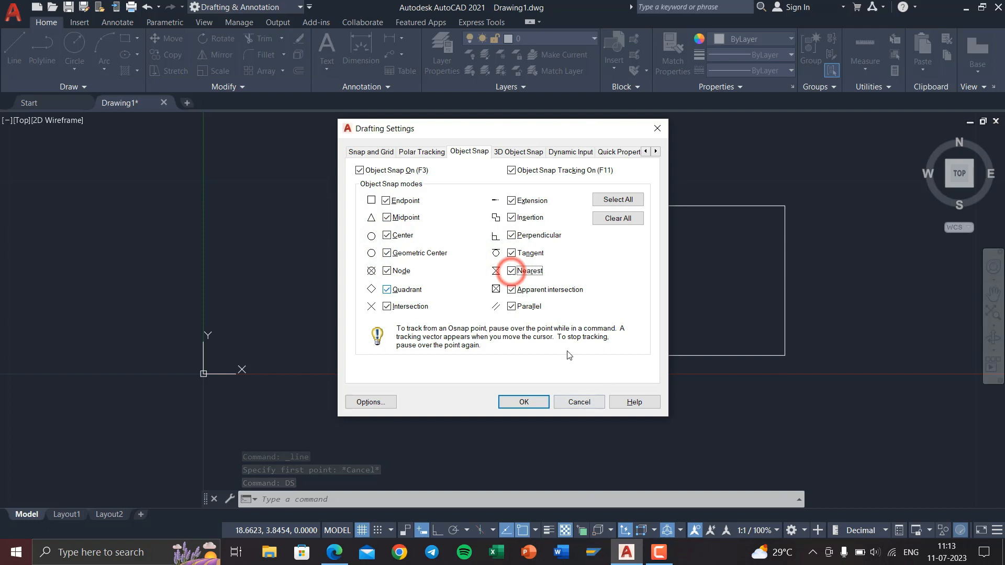
click(534, 396)
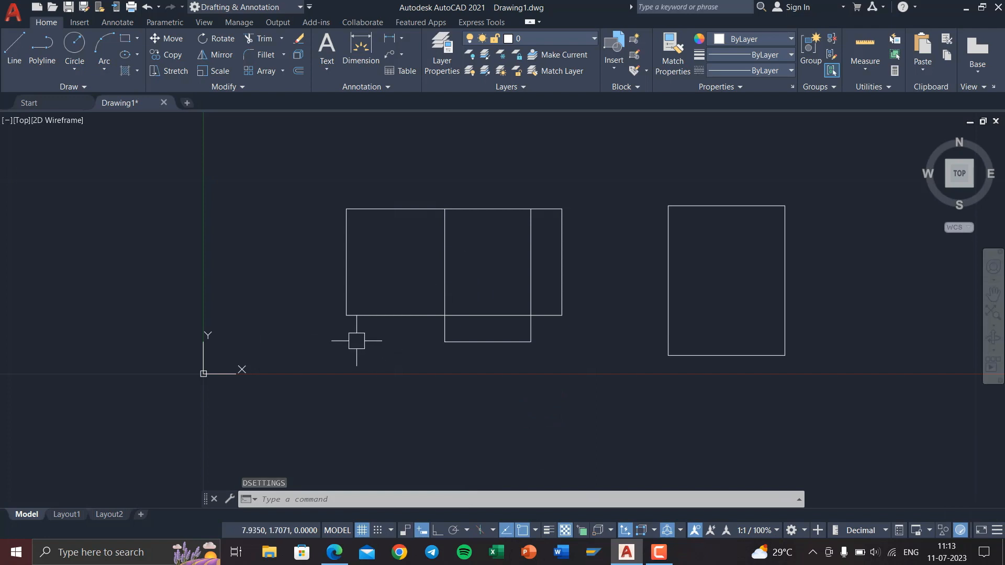
Step: Toggle object snap off and on again, and display the quick list of object snap modes
key(F3)
key(F3)
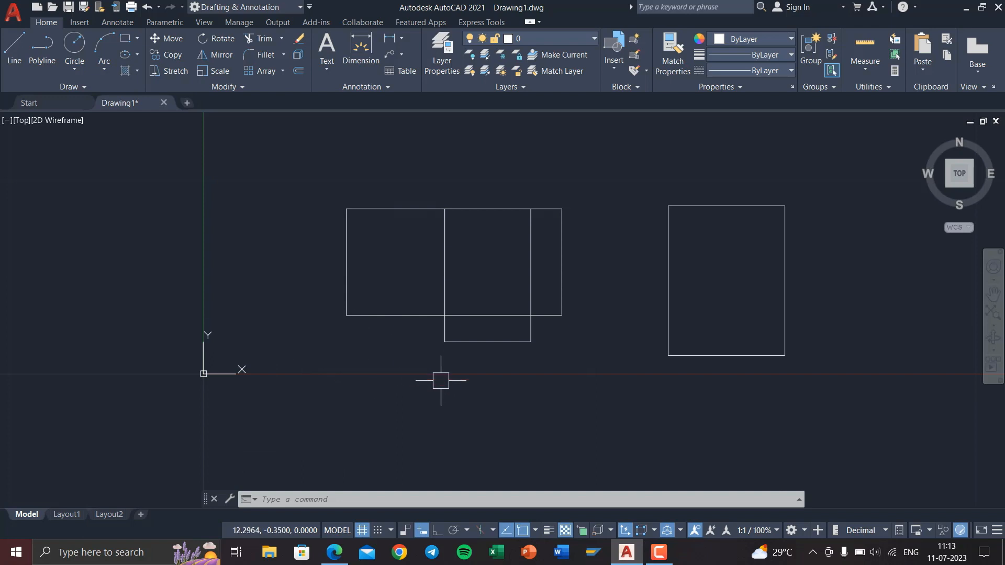
click(536, 532)
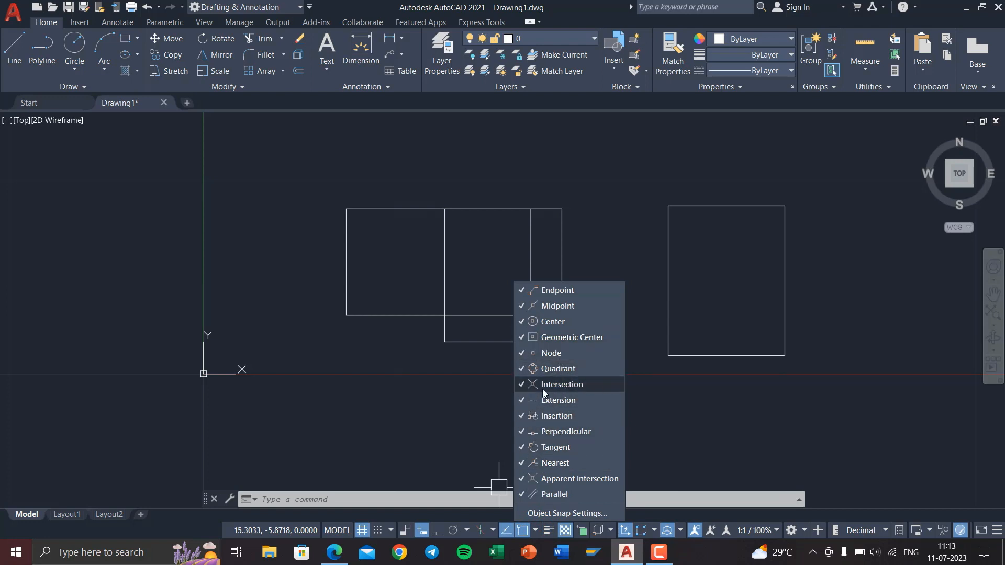
Step: Close the object snap mode list, and underline the F4 3D Object Snap entry in the PDF shortcut list
click(552, 368)
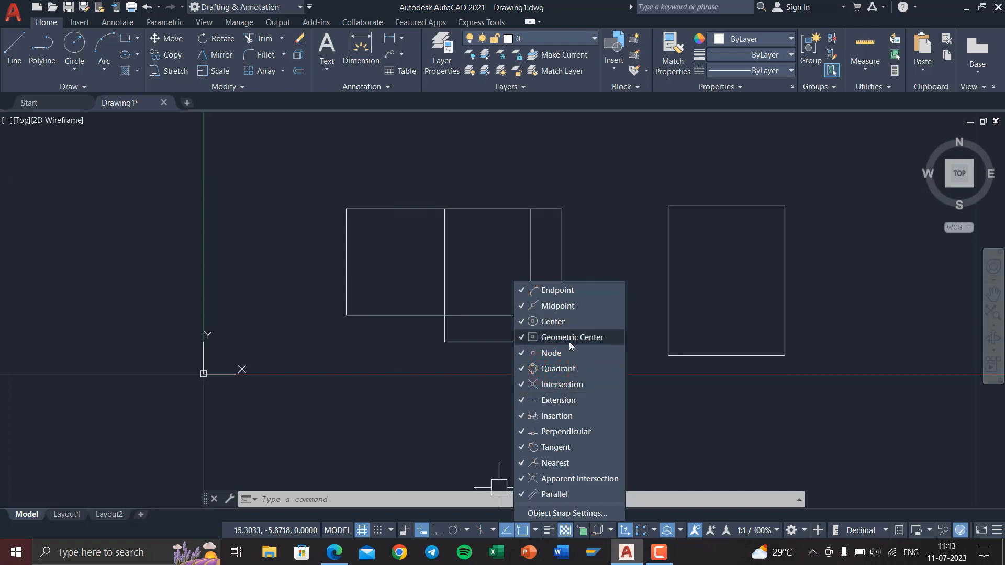
click(600, 253)
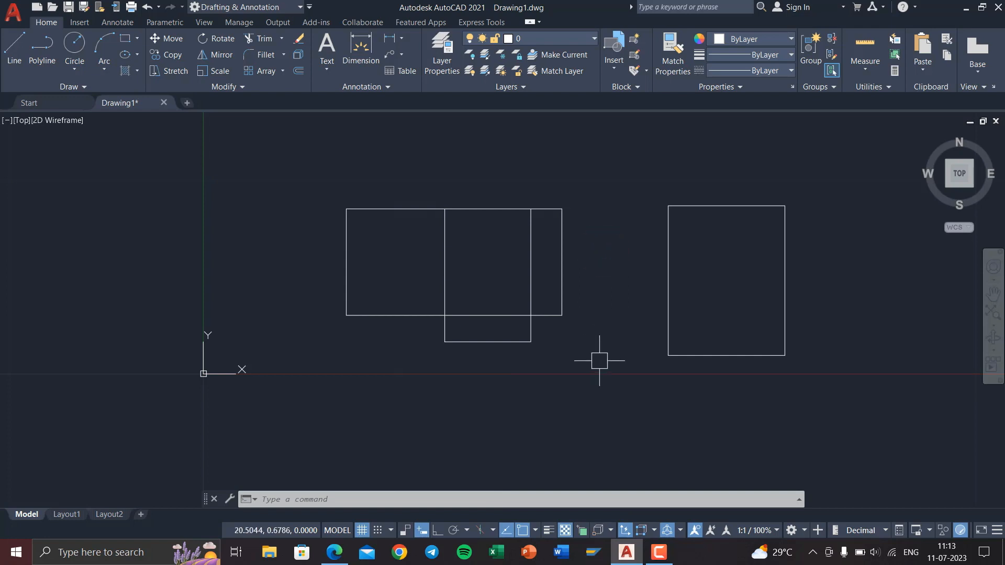
click(335, 552)
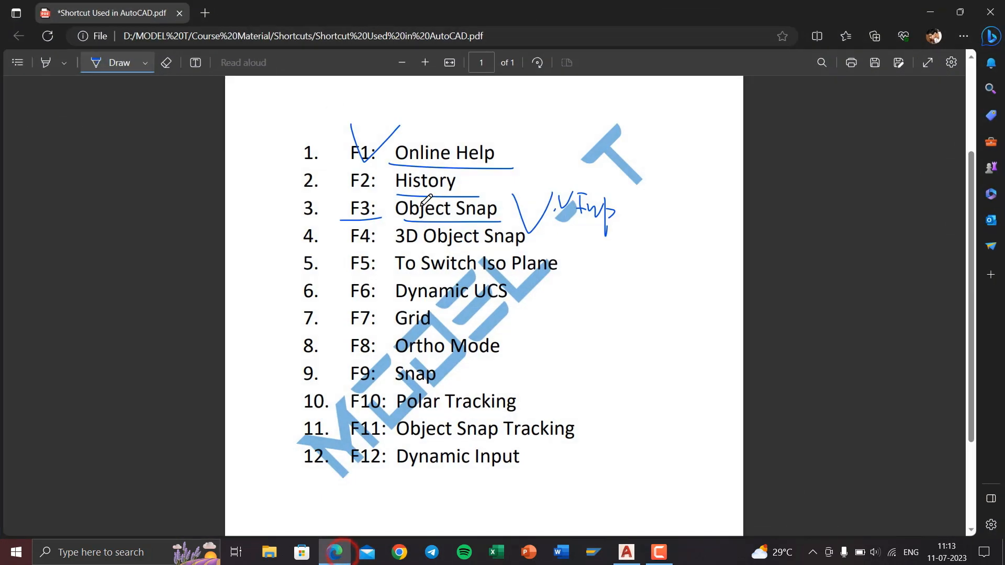
drag(346, 245, 571, 255)
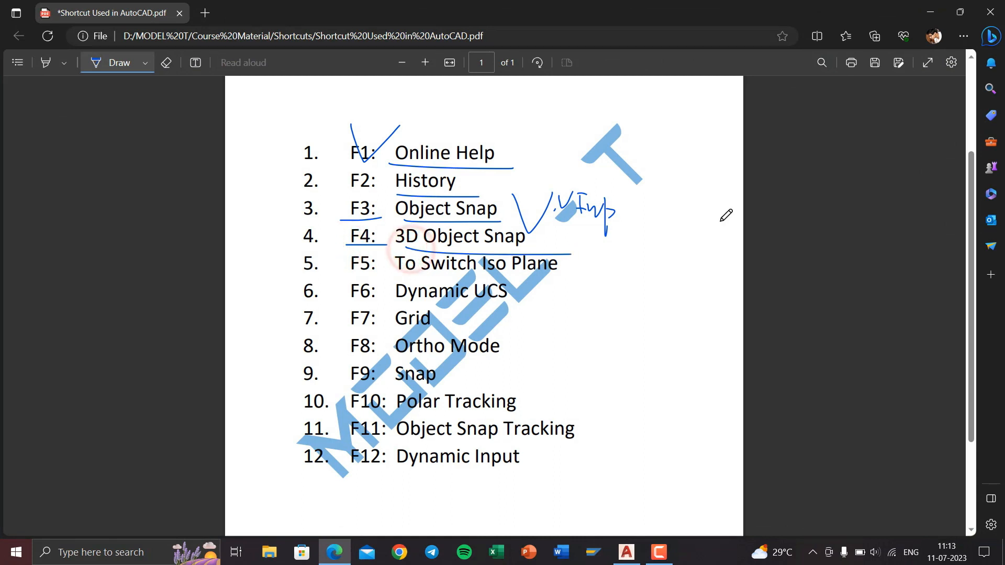
click(930, 11)
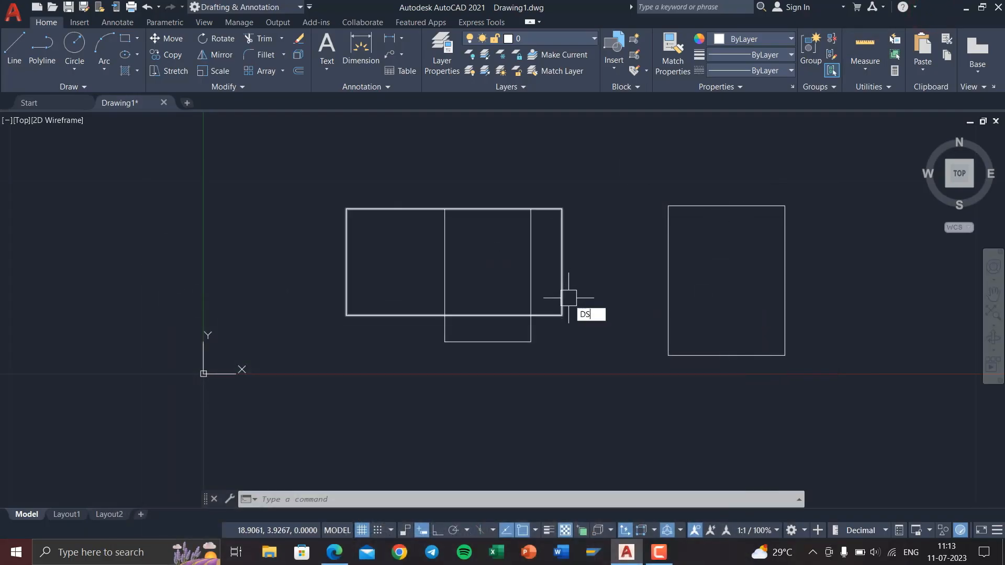
Step: Review the 3D object snap modes in the drafting settings without changing any of them
key(Escape)
key(Escape)
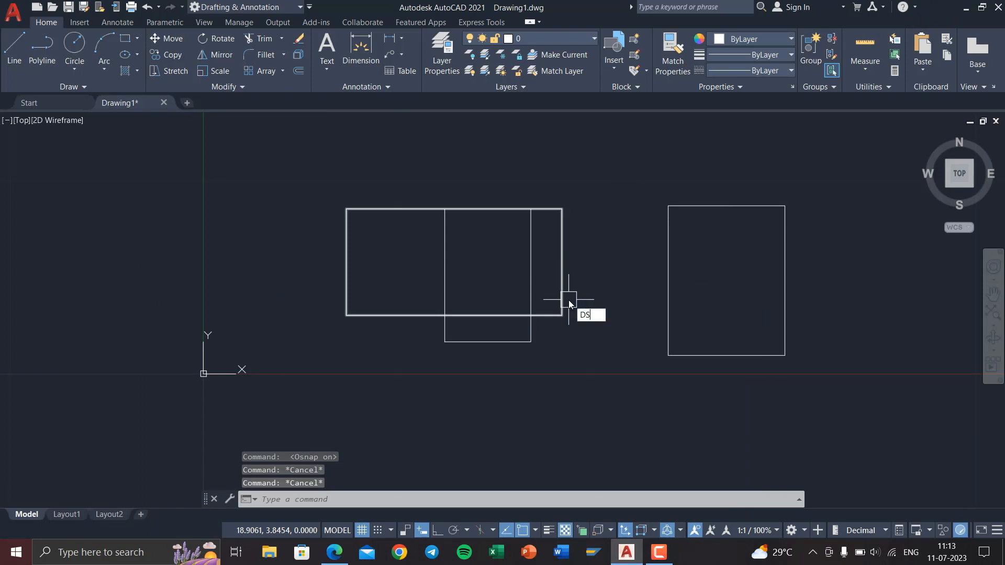
key(Return)
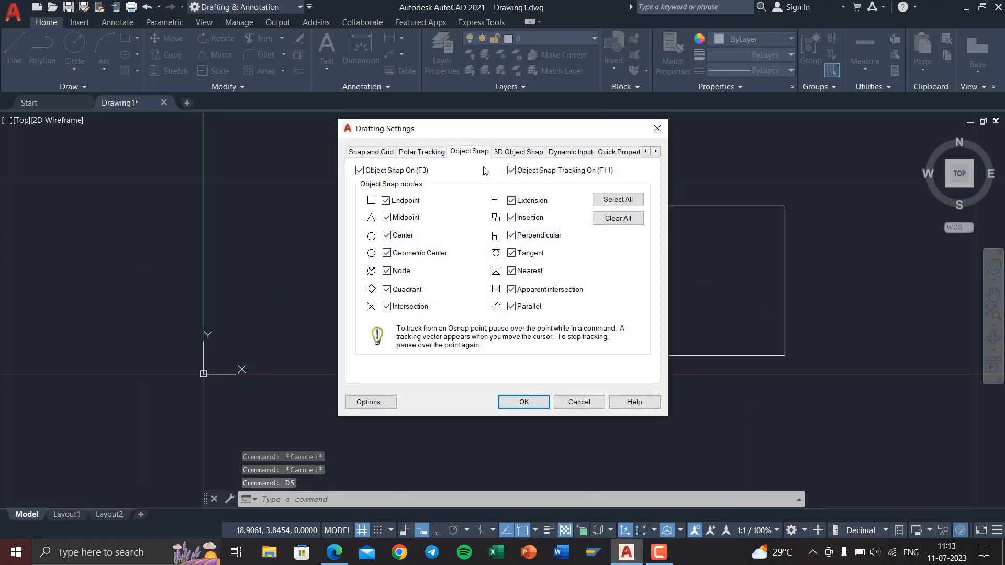
click(530, 152)
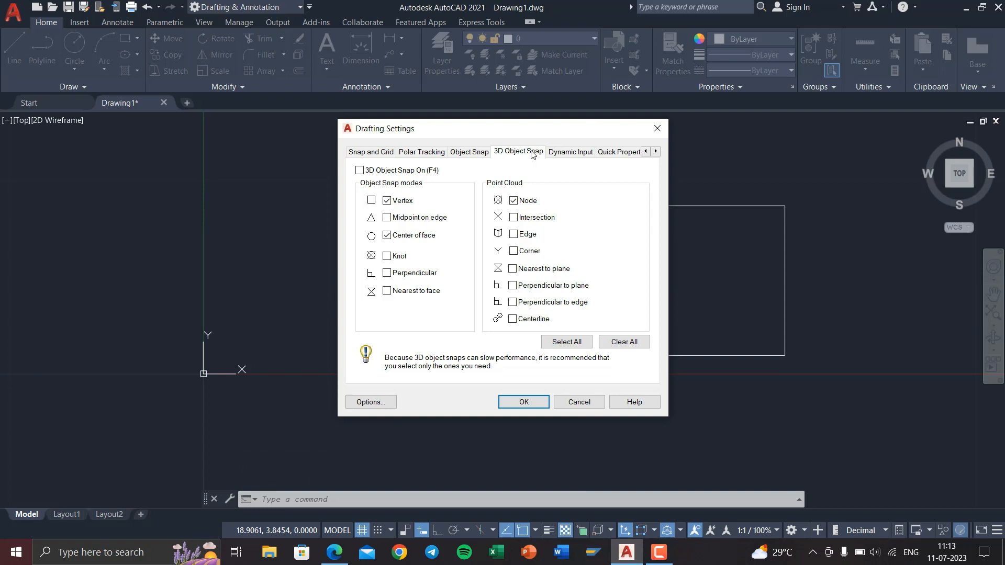
click(656, 130)
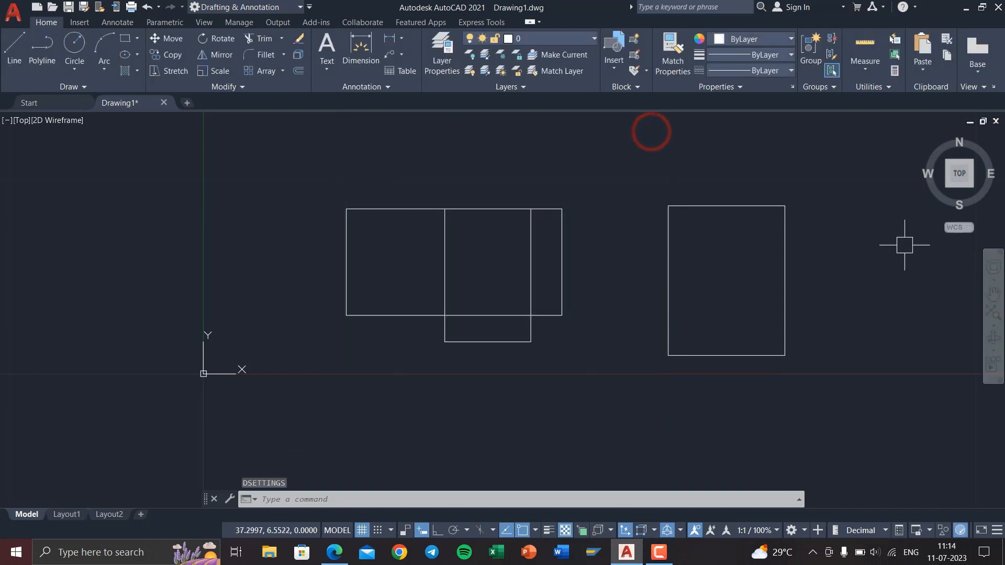
Step: Orbit the drawing into a 3D view and switch to the 3D Modeling workspace
drag(927, 140, 607, 351)
middle_drag(612, 419, 417, 301)
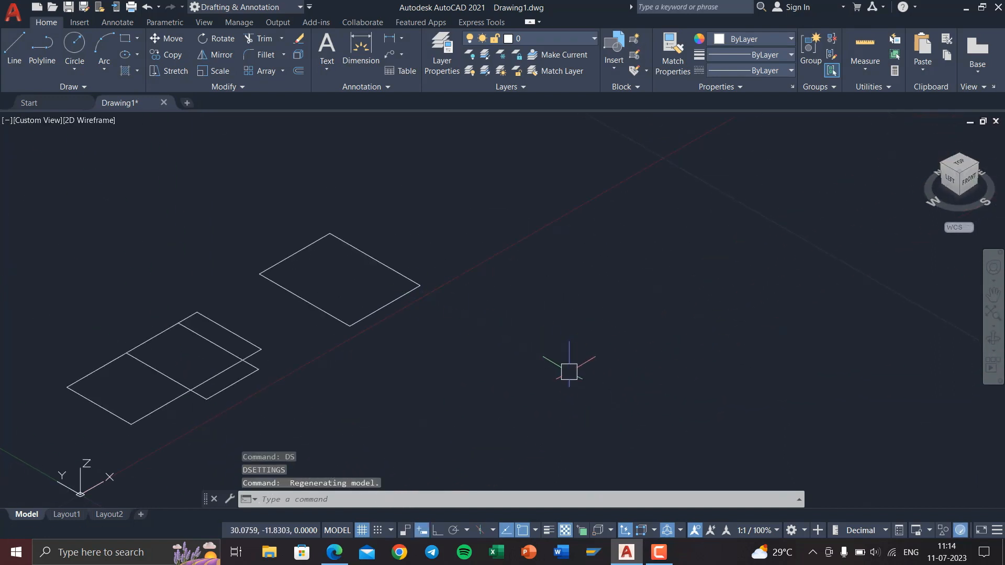
click(245, 7)
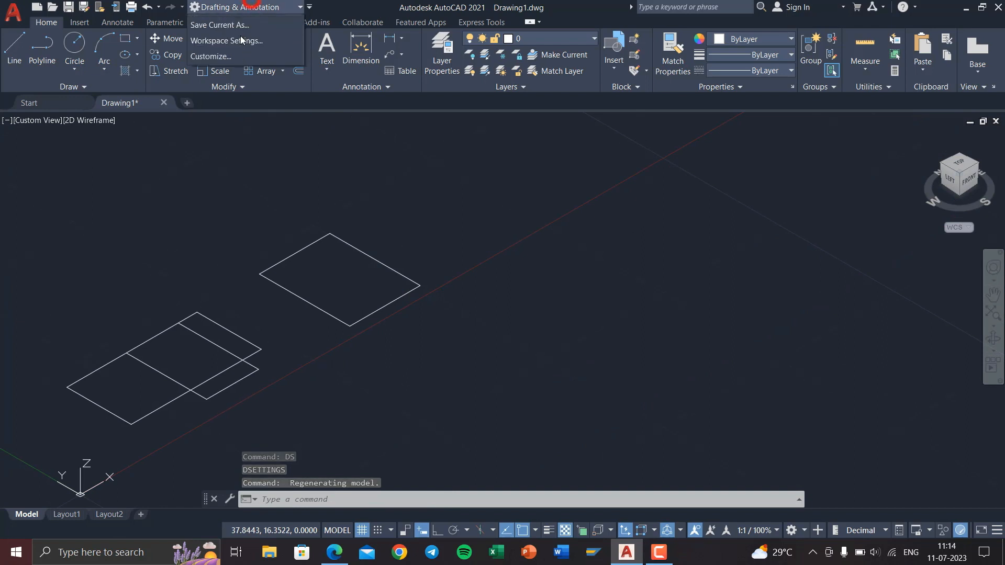
click(247, 53)
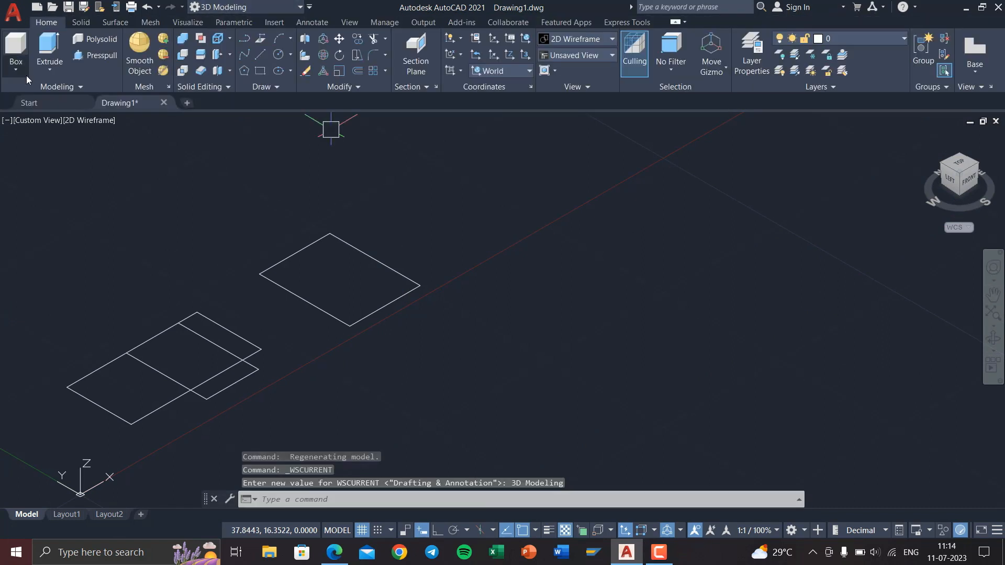
Step: Draw a tall solid box in the empty area beside the separate rectangle, with Ortho mode turned on
click(14, 70)
click(45, 95)
click(438, 529)
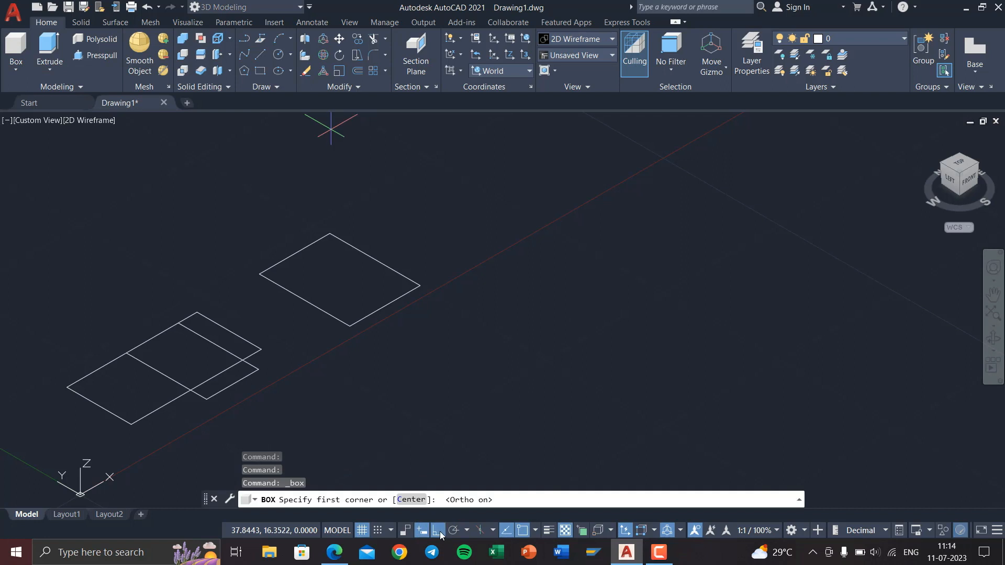
click(545, 298)
middle_drag(648, 216, 663, 480)
middle_drag(536, 400, 582, 220)
click(583, 281)
middle_drag(607, 143, 590, 281)
click(591, 206)
Step: Check the object snap points on the wireframe box's upper edges with the Line command, without drawing
text(l)
key(Return)
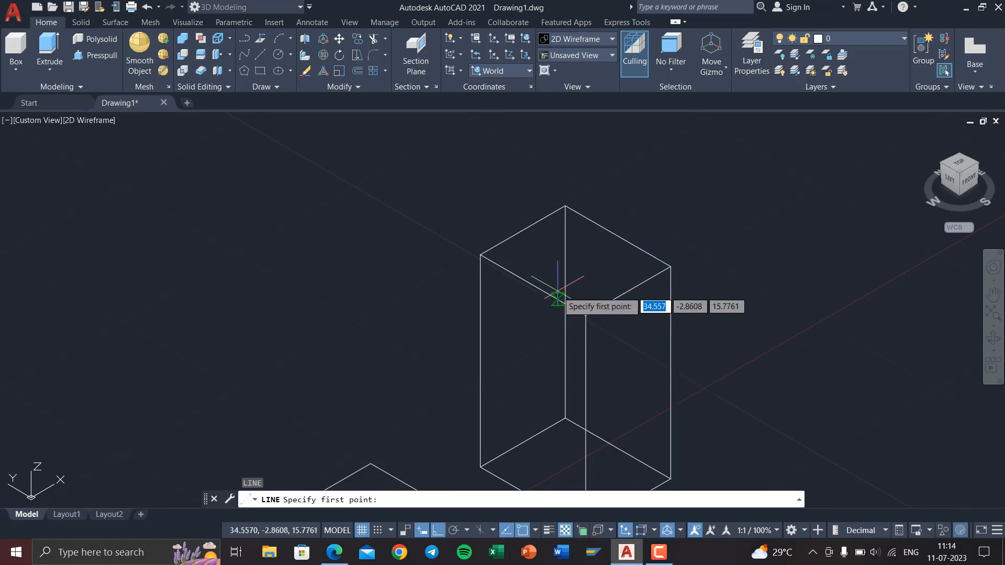
key(Escape)
key(Escape)
Step: Set the viewport's visual style to Realistic and bring the whole box into view
click(87, 121)
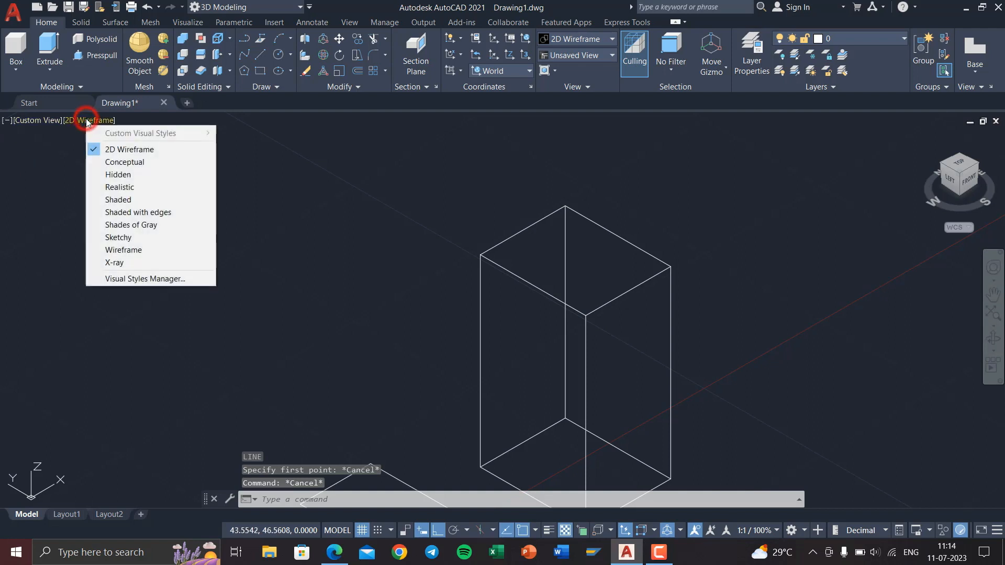
click(122, 198)
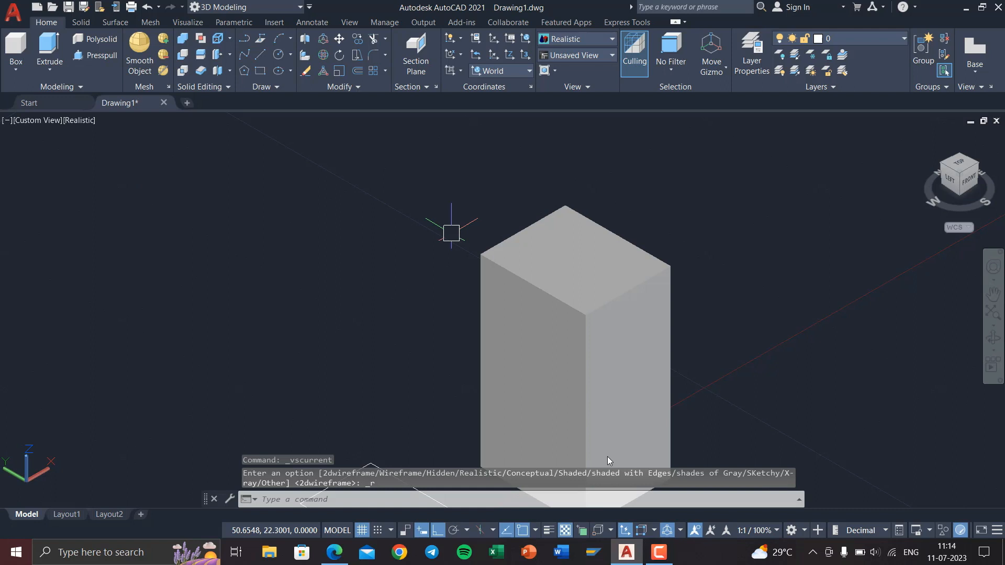
middle_drag(589, 367, 599, 296)
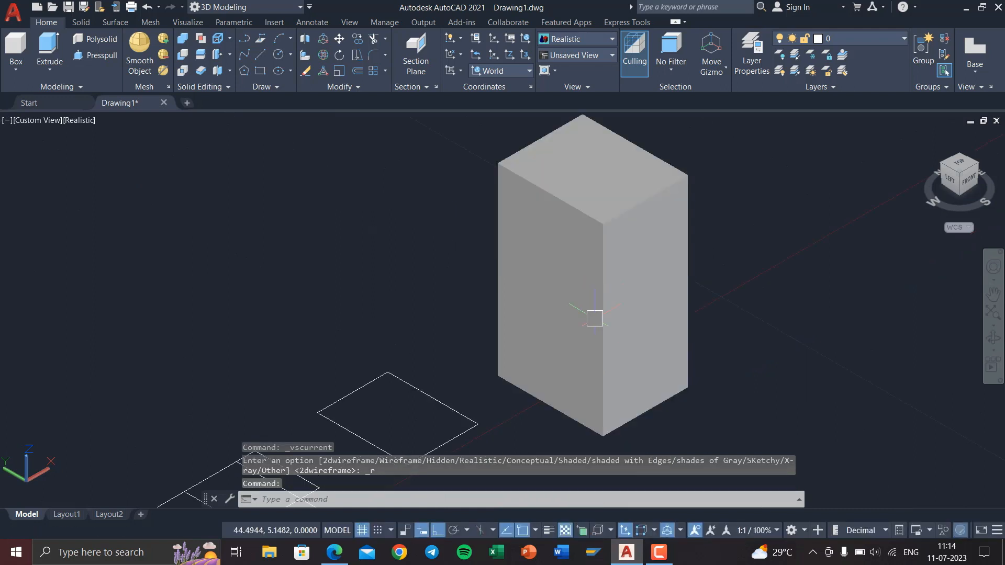
Step: Enable all 3D object snap and point cloud modes in the drafting settings
text(DS)
key(Return)
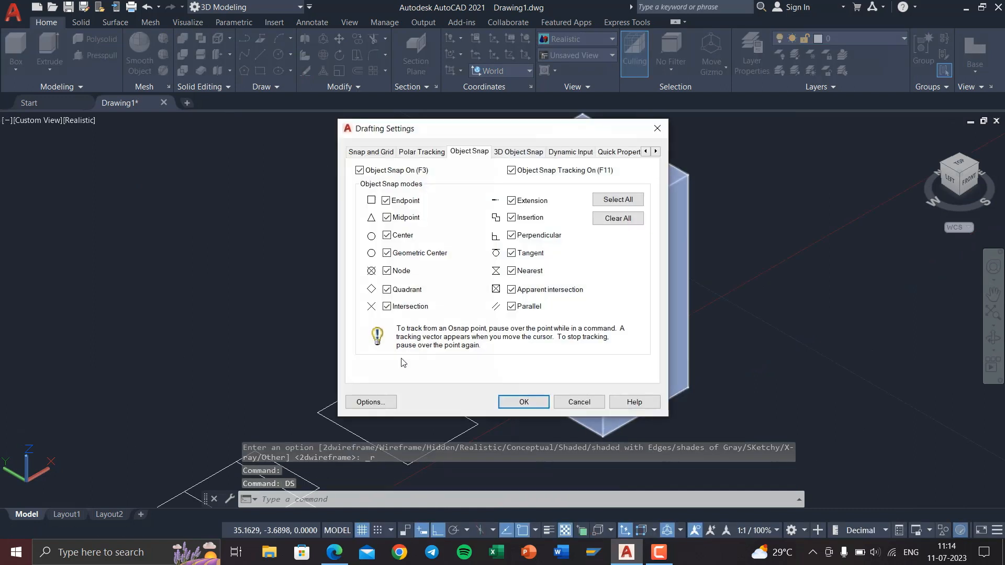
click(506, 152)
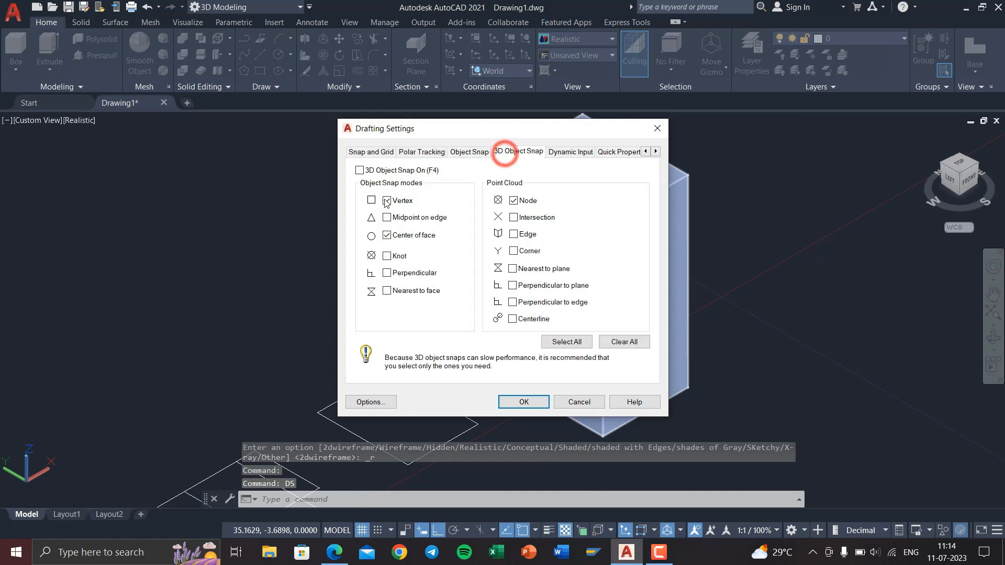
click(555, 341)
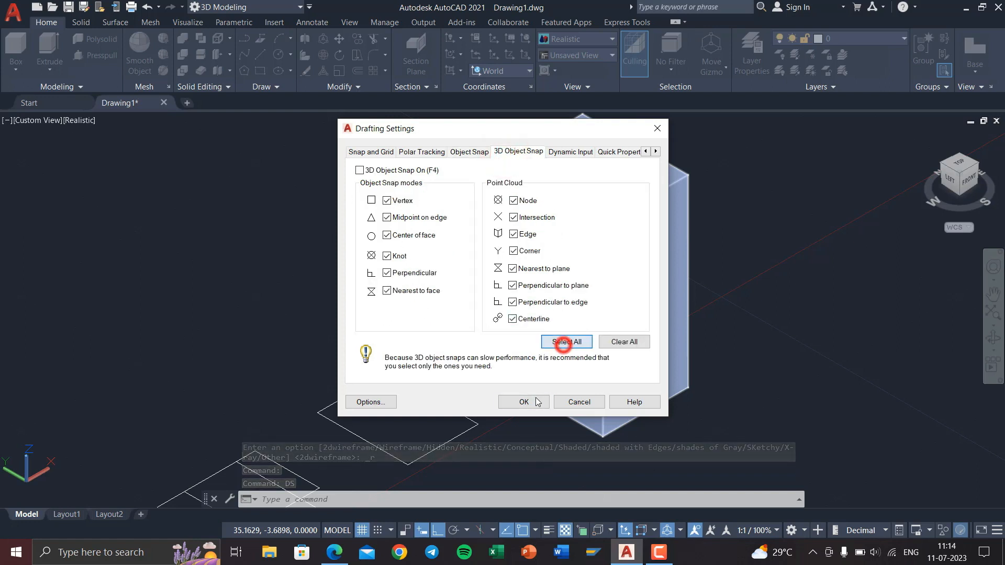
click(535, 399)
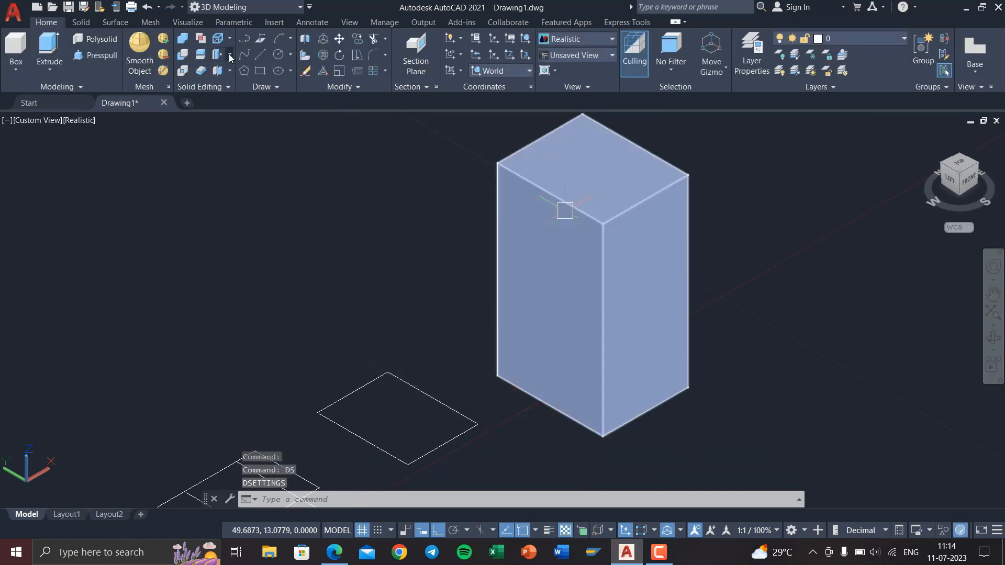
Step: Check the snapping on the shaded box's faces with the Line command, without drawing
click(259, 54)
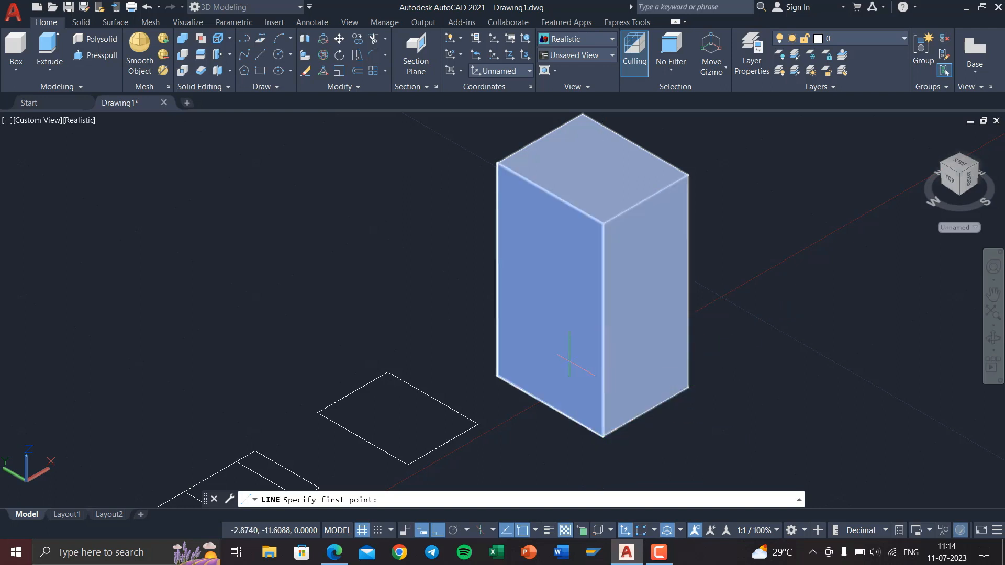
key(Escape)
key(Escape)
Step: Review the 3D object snap settings, and check the snap points along the box's vertical edges with the Line command
text(DS)
key(Return)
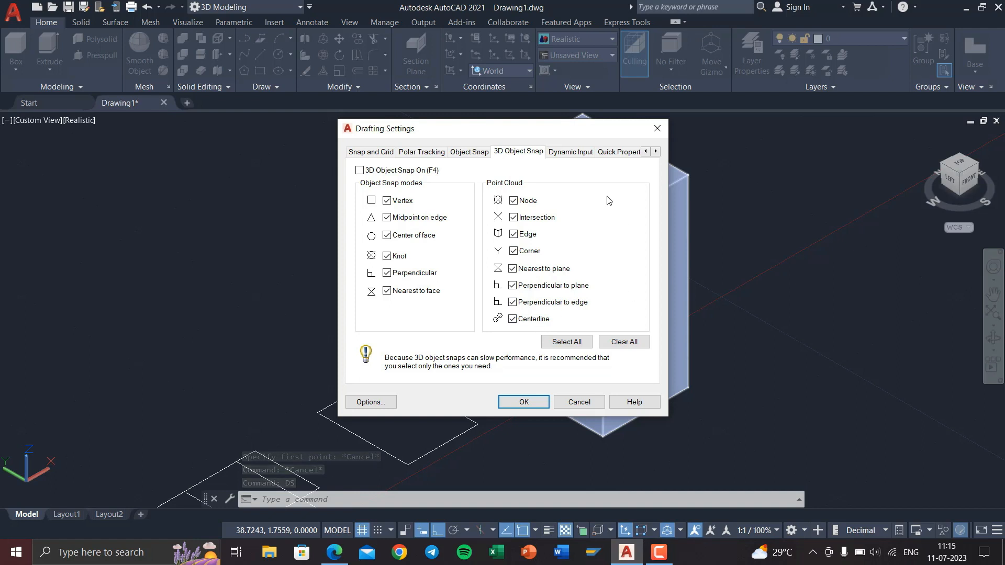
click(659, 128)
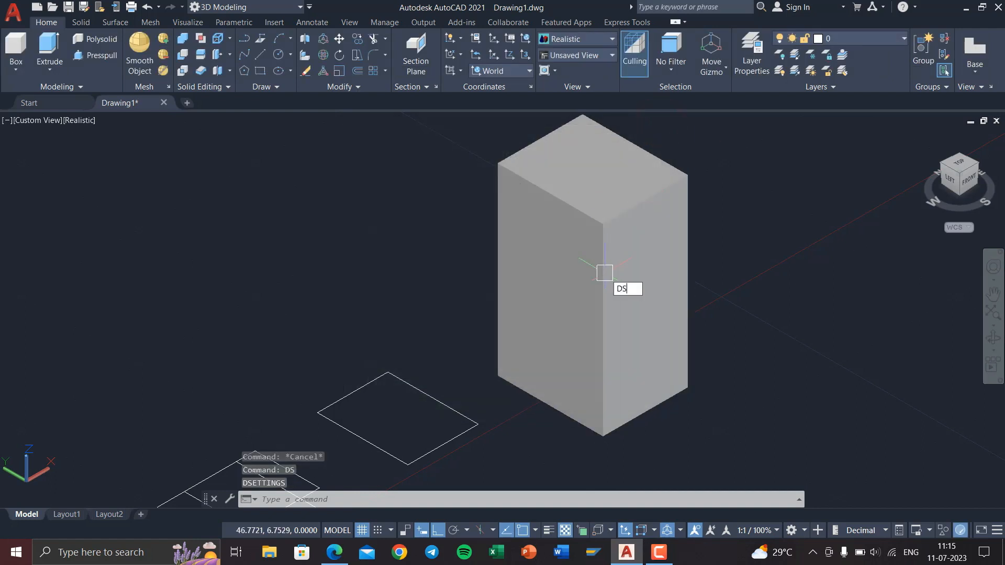
key(Escape)
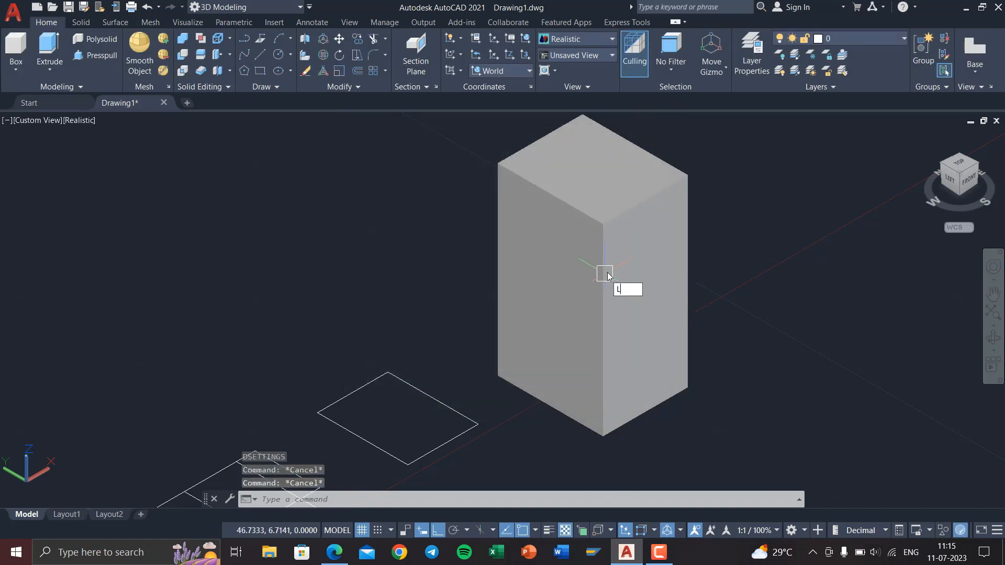
text(L)
key(Return)
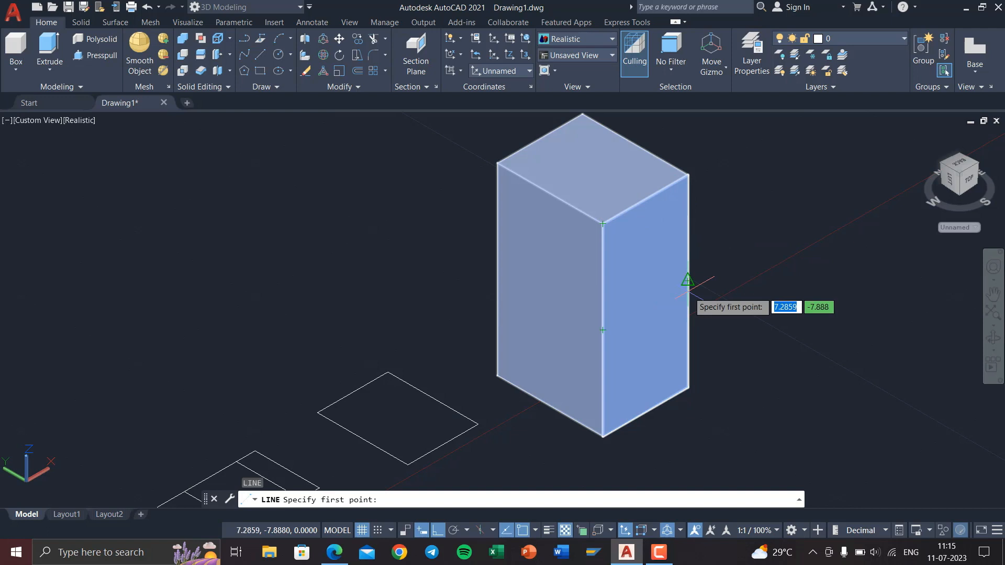
key(Escape)
Step: Switch the viewport's visual style to 2D Wireframe
click(80, 120)
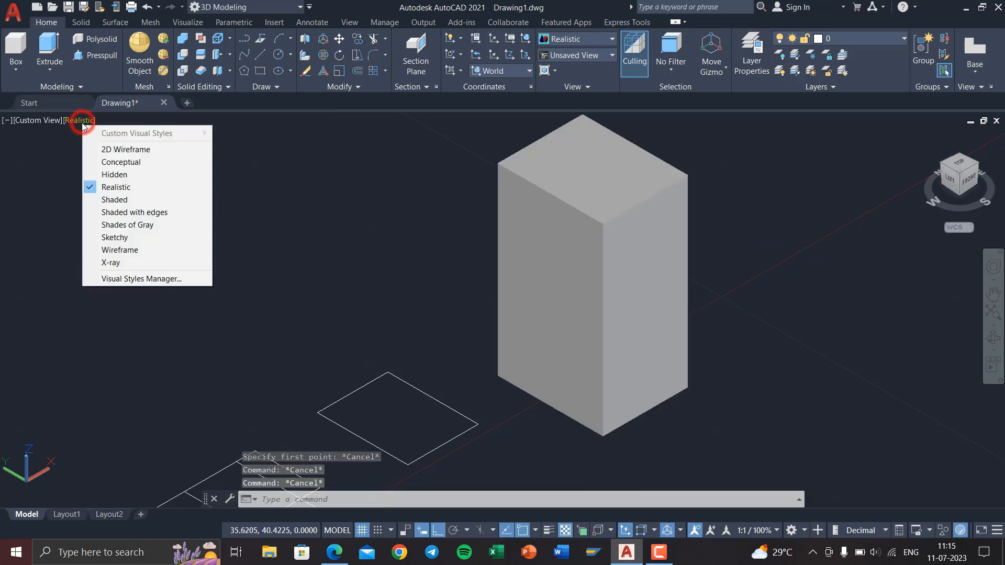
click(99, 152)
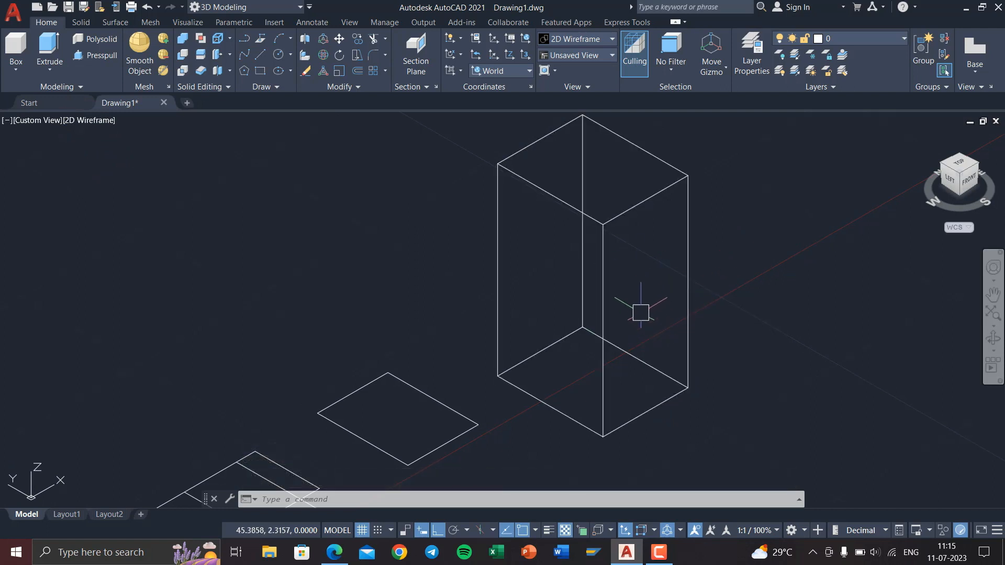
key(Escape)
key(Escape)
key(Escape)
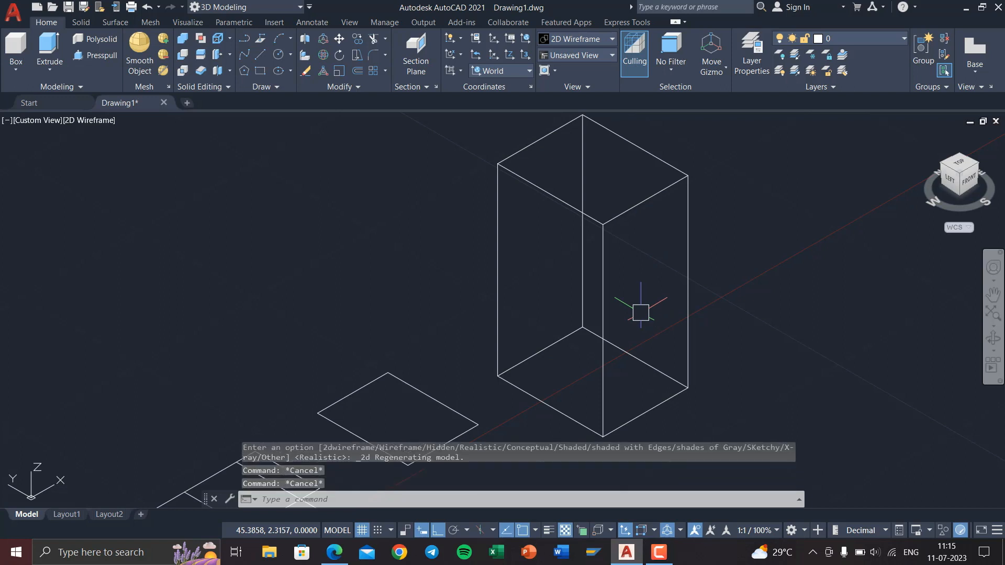
Step: Turn on 3D Object Snap in the drafting settings
key(Return)
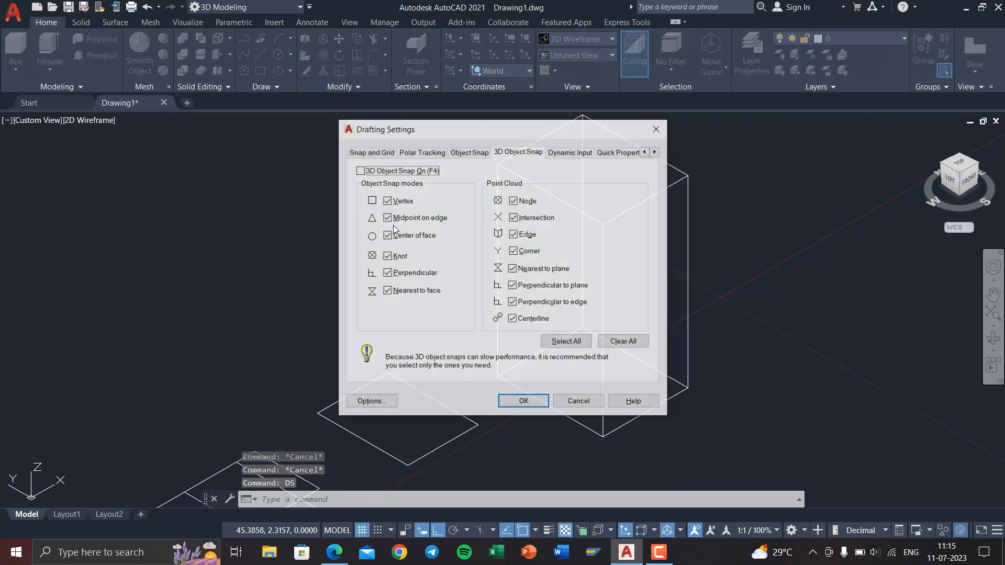
click(360, 171)
click(525, 402)
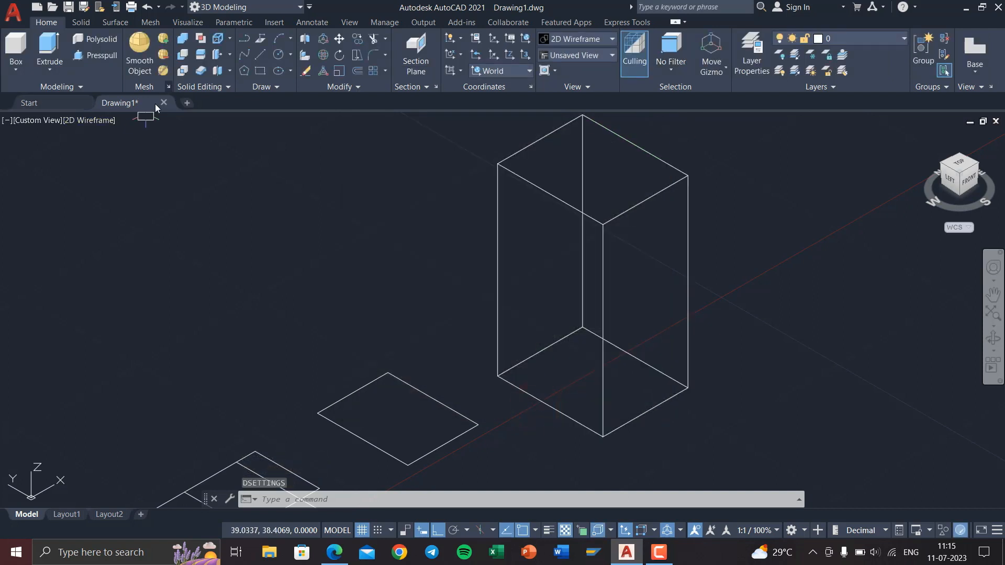
Step: Set the visual style back to Realistic, and check the 3D snap points on the box with the Line command
click(90, 121)
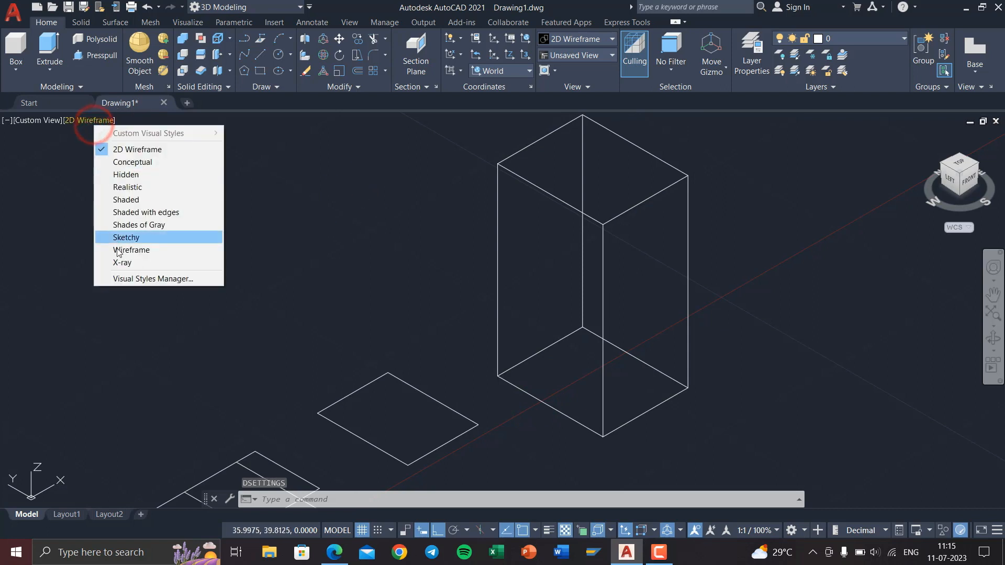
click(127, 185)
click(260, 55)
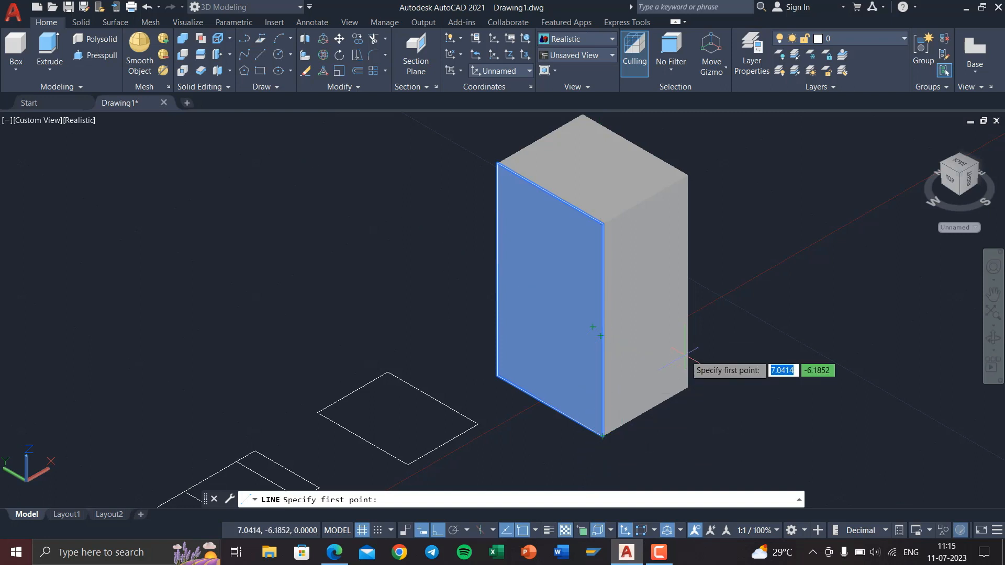
key(Escape)
Step: Toggle 3D object snap off and on again
key(F4)
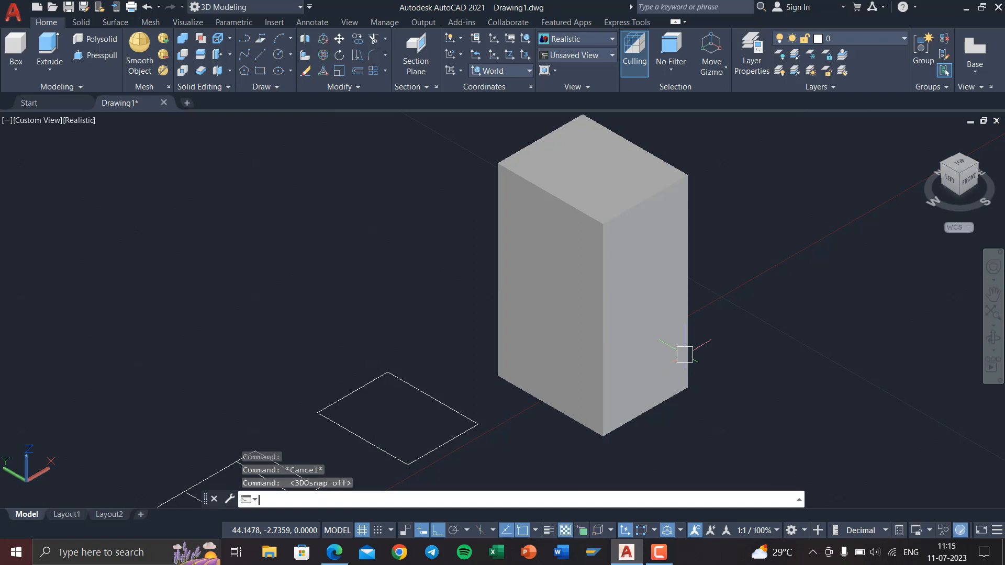
key(F4)
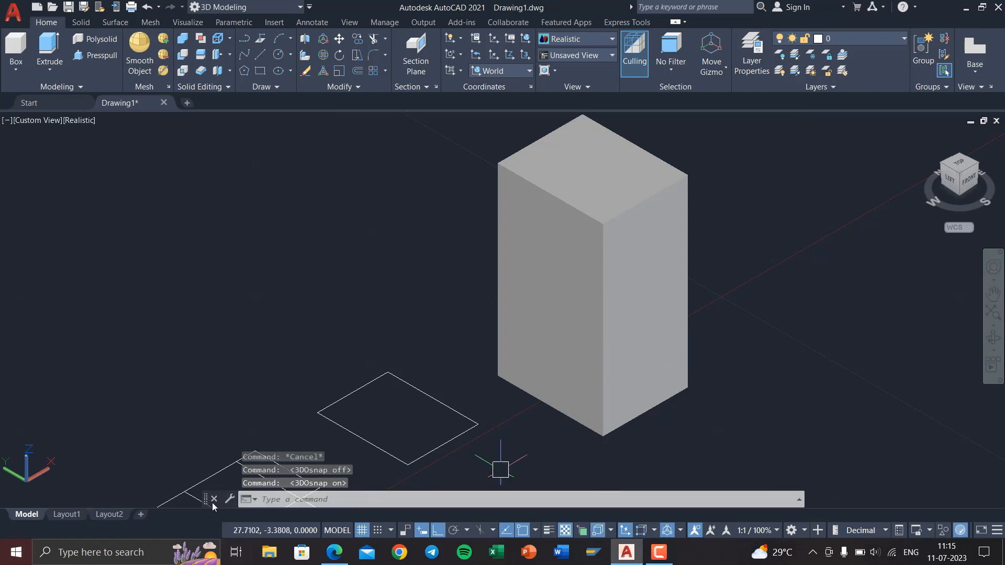
Step: Expand the command history, highlight the latest 3D object snap entry, and close the history
click(799, 499)
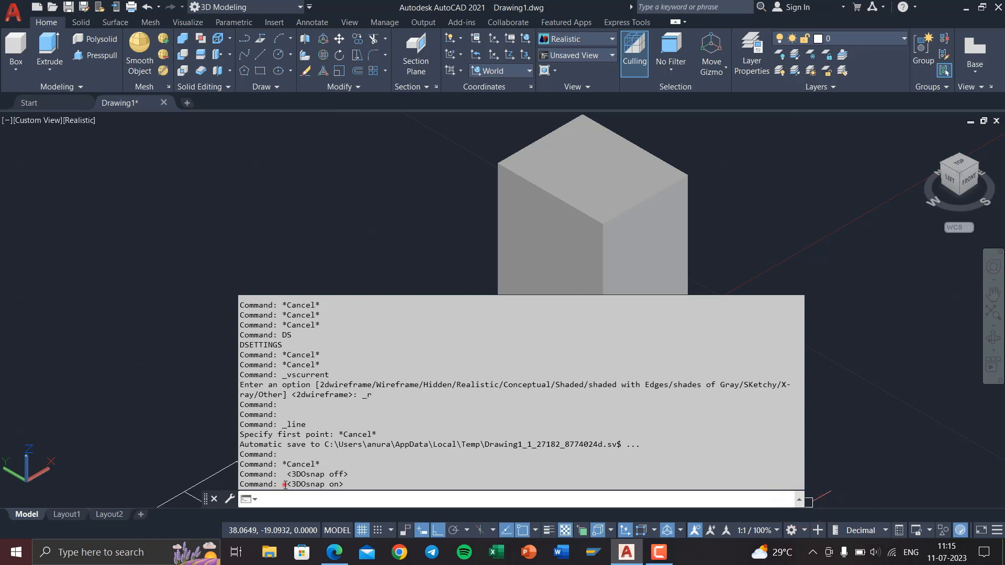
drag(284, 485, 347, 485)
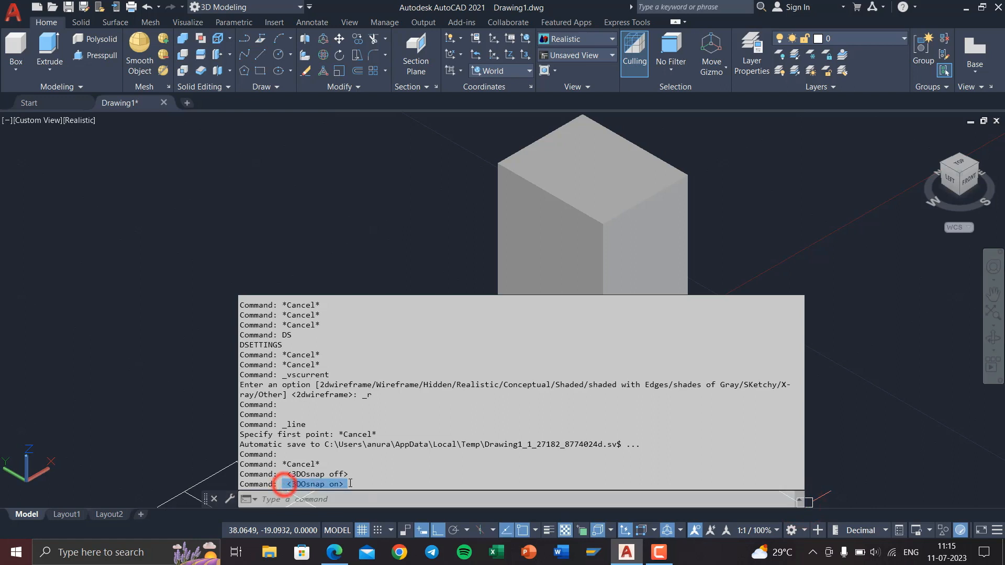
click(856, 435)
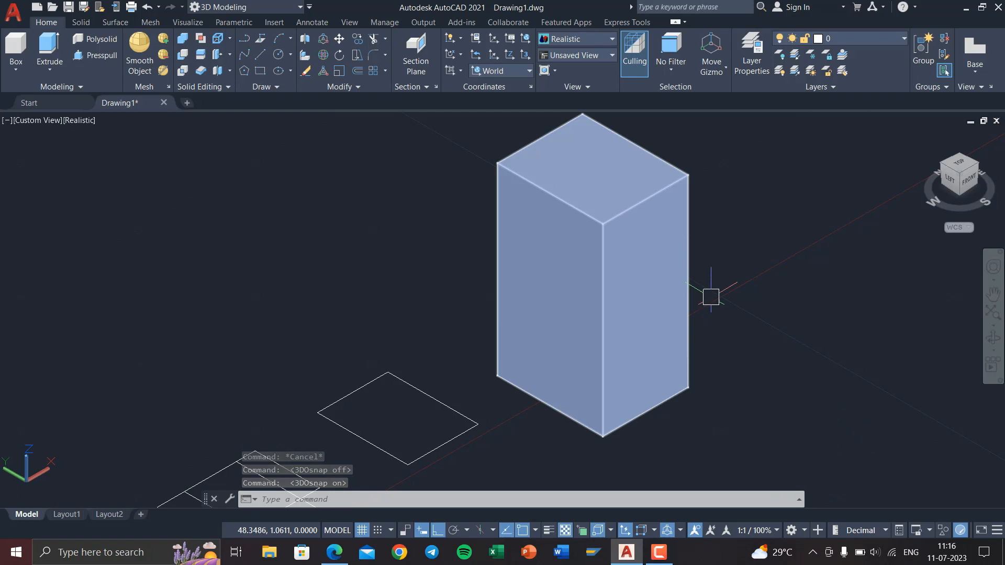
Step: Set the viewport to the Top view with the 2D Wireframe visual style
click(965, 164)
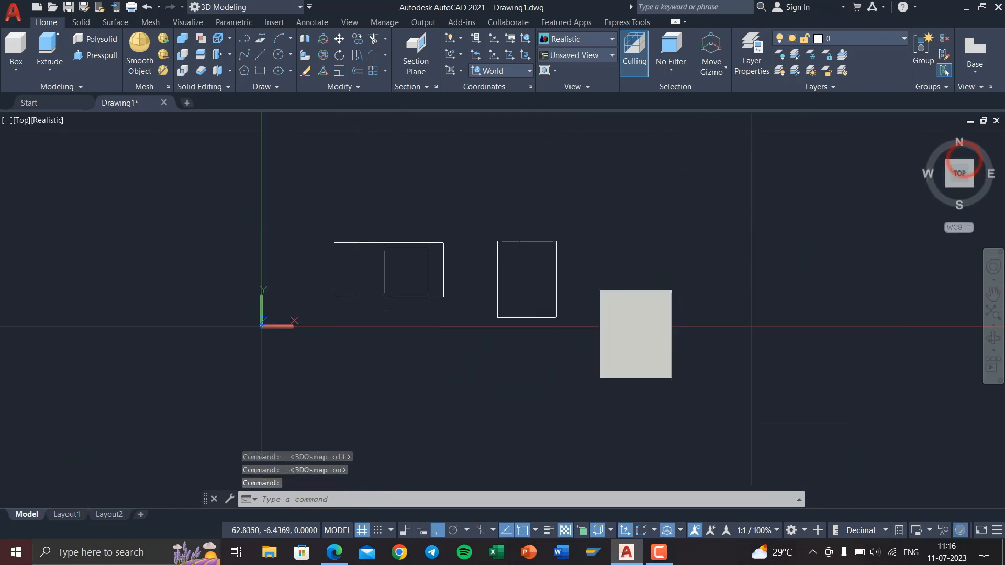
click(57, 120)
click(71, 149)
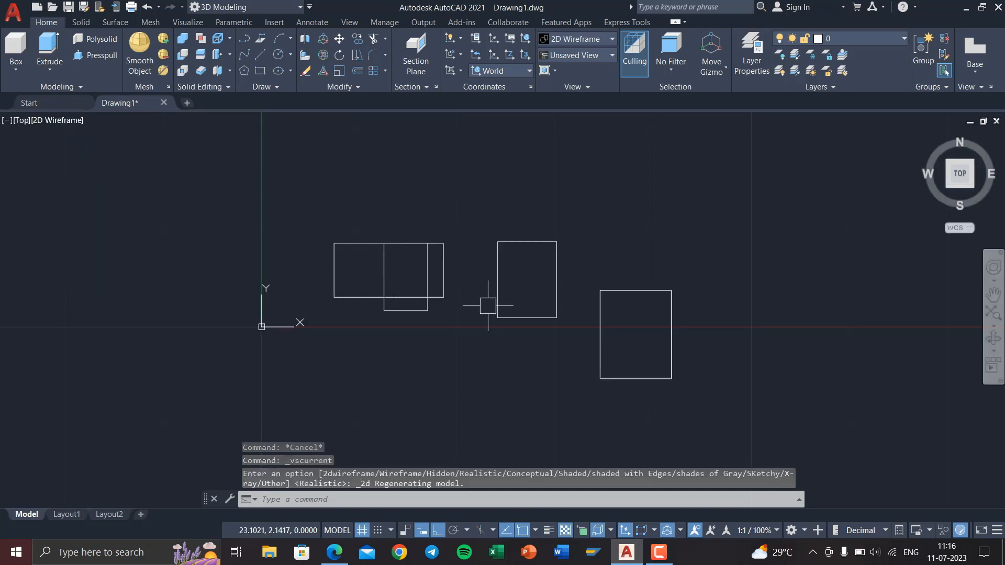
Step: Switch to the shortcut PDF in Edge, underline To Switch Iso Plane, and handwrite Isometric, Top, Left and Right with a bracket beside it
click(338, 542)
scroll(416, 210, down, 2)
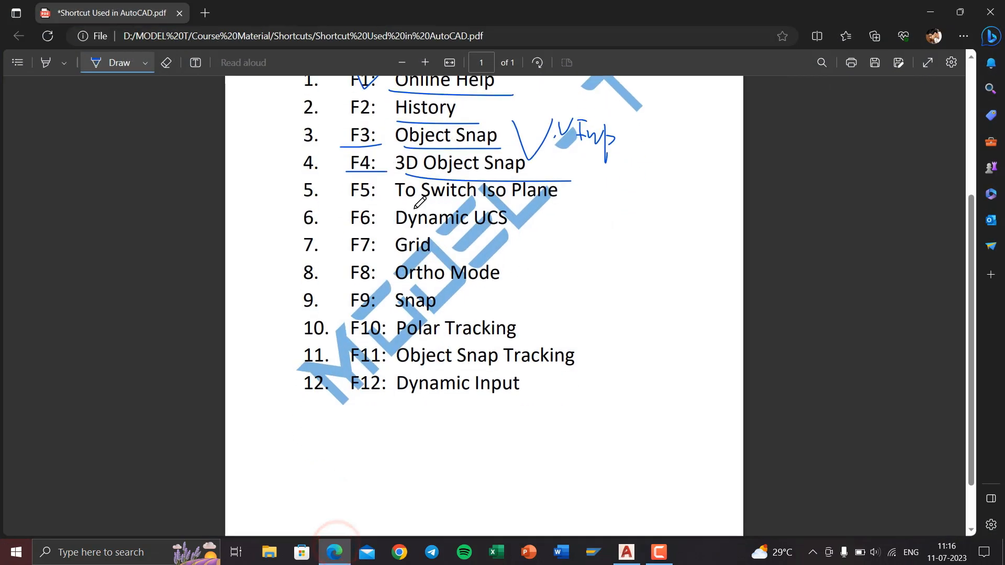
mouse_move(394, 205)
mouse_down()
mouse_move(572, 205)
mouse_move(595, 189)
mouse_move(596, 208)
mouse_move(606, 198)
mouse_move(653, 198)
mouse_move(653, 184)
mouse_move(651, 202)
mouse_move(672, 185)
mouse_move(680, 207)
mouse_up()
mouse_move(599, 220)
mouse_down()
mouse_move(631, 220)
mouse_move(616, 235)
mouse_move(632, 228)
mouse_move(638, 243)
mouse_move(623, 263)
mouse_move(654, 263)
mouse_move(616, 308)
mouse_up()
mouse_move(616, 286)
mouse_down()
mouse_move(632, 305)
mouse_move(647, 306)
mouse_move(661, 287)
mouse_move(666, 299)
mouse_up()
click(636, 290)
drag(656, 294, 669, 294)
mouse_move(687, 181)
mouse_down()
mouse_move(708, 292)
mouse_move(668, 301)
mouse_up()
Step: Return to AutoCAD and cycle the isoplane through Top, Right and Left
click(931, 12)
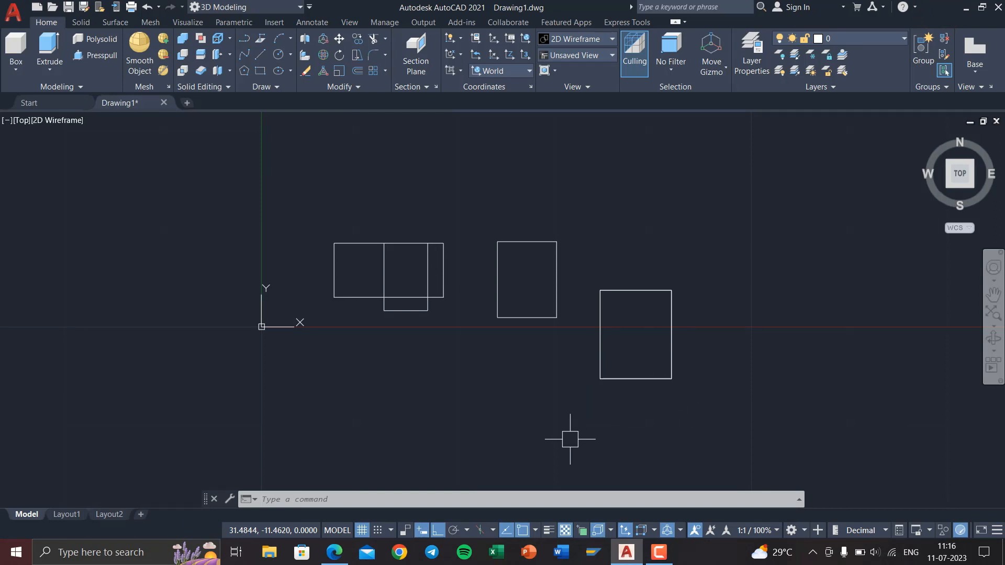
key(F5)
key(F5)
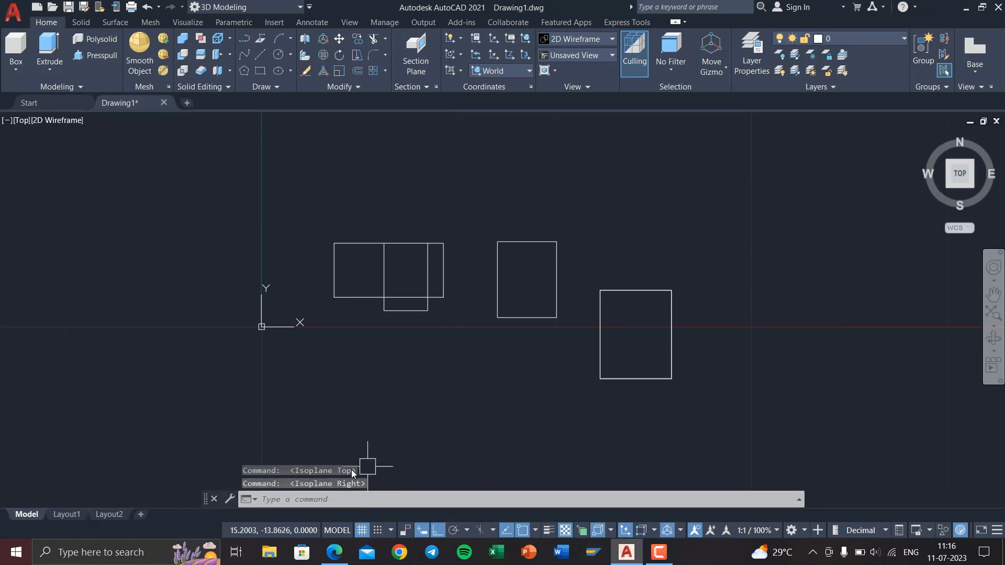
key(F5)
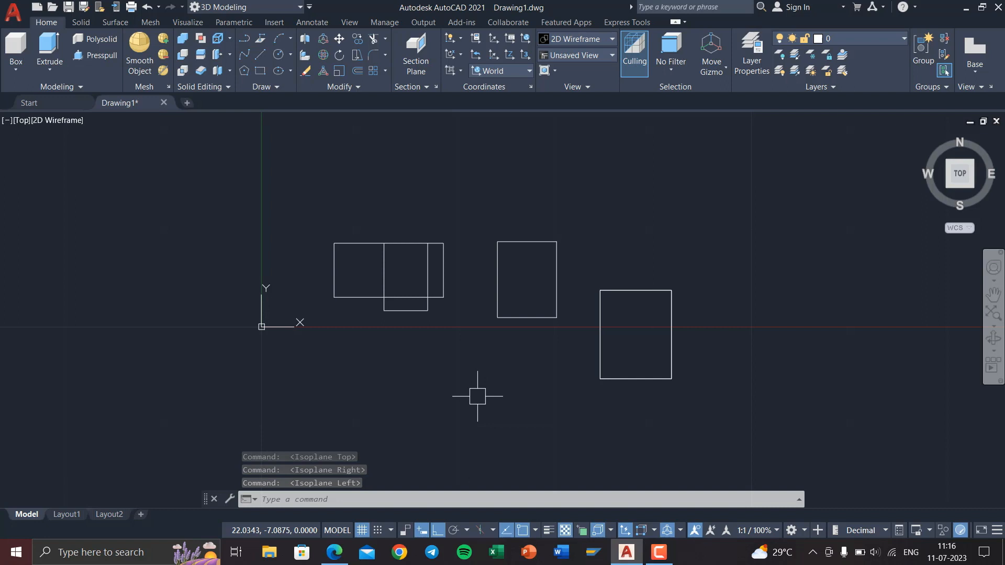
Step: Change the workspace to Drafting & Annotation and turn on isometric drafting with the left isoplane
click(806, 530)
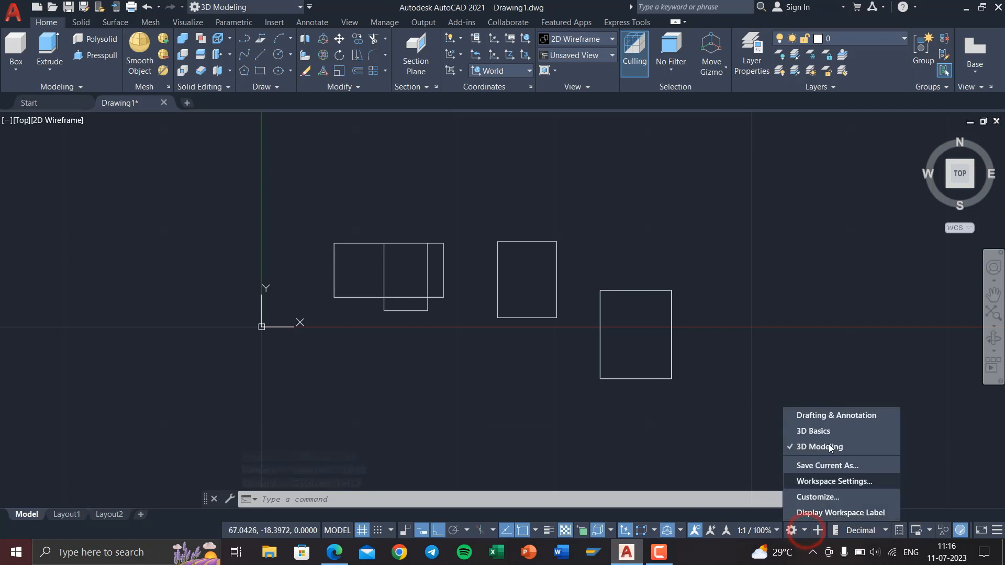
click(818, 415)
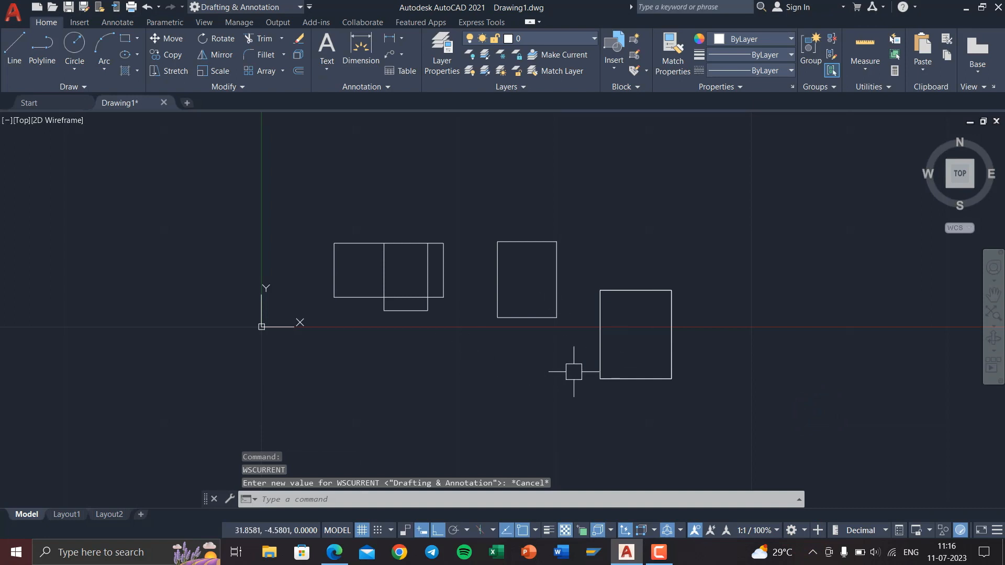
click(479, 532)
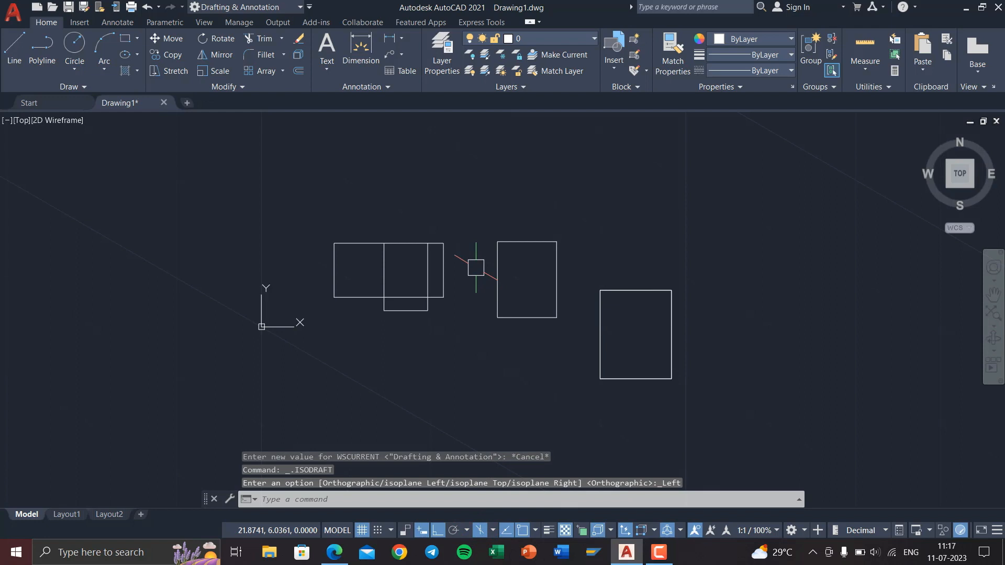
Step: Cycle repeatedly through the Top, Right and Left isoplanes with isometric drafting on, ending on Isoplane Top
key(F5)
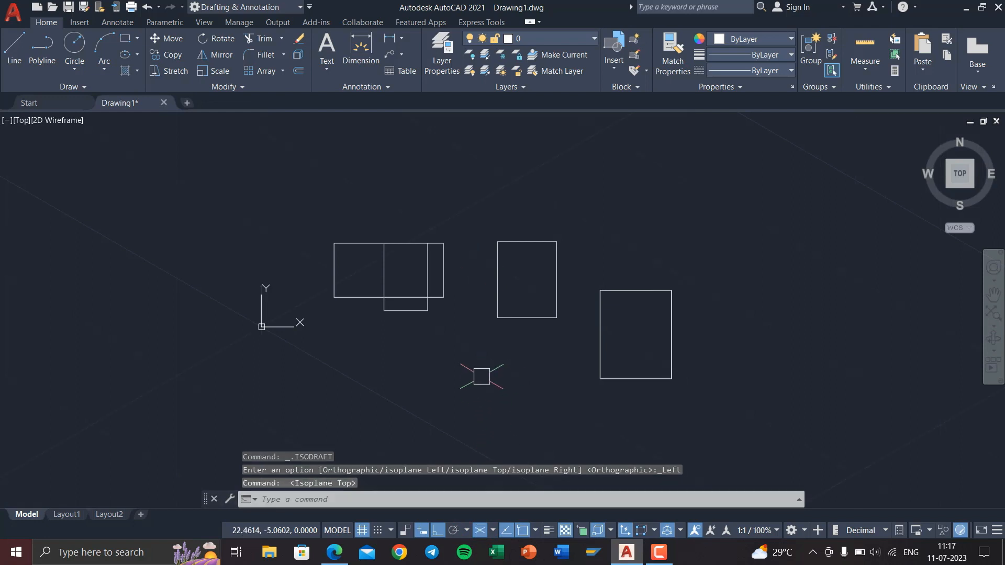
key(F5)
key(F5)
key(F5)
key(F5)
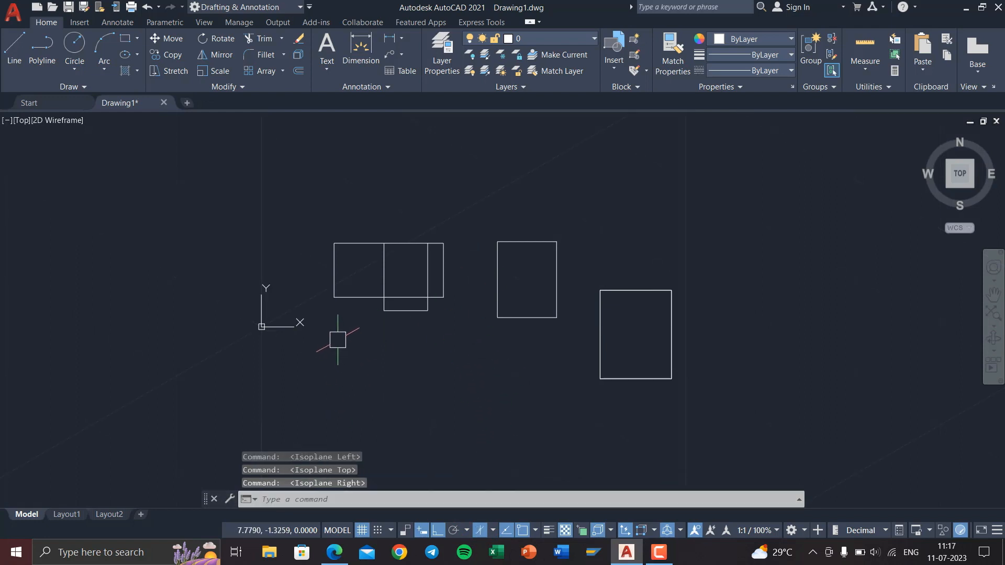
key(F5)
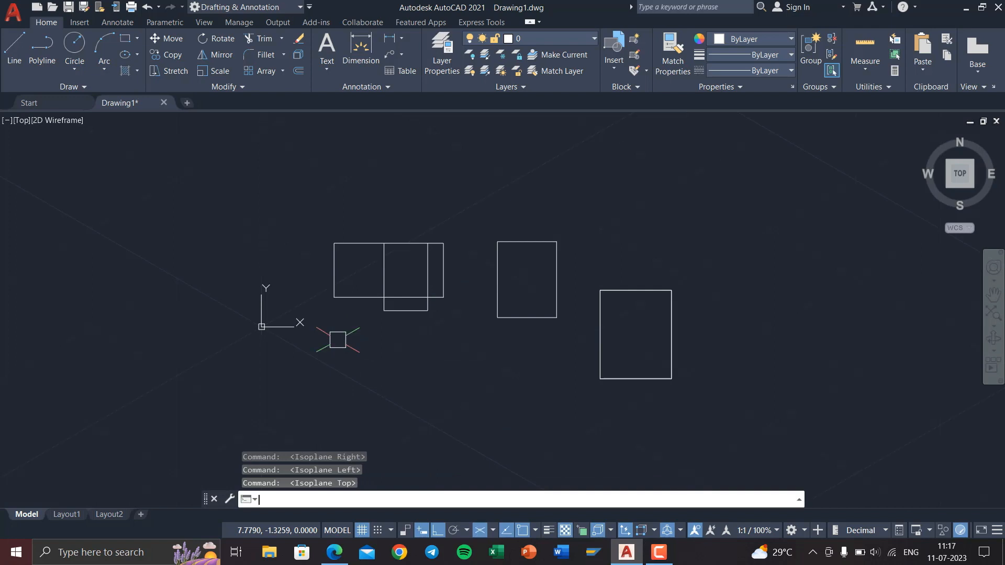
key(F5)
key(F5)
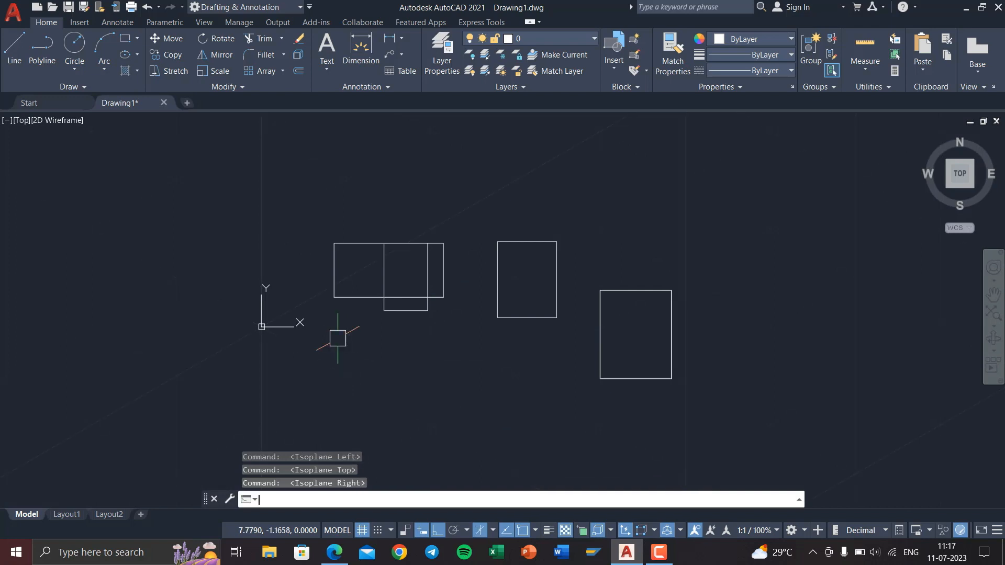
key(F5)
key(F5)
key(F5)
key(F5)
key(F5)
key(F5)
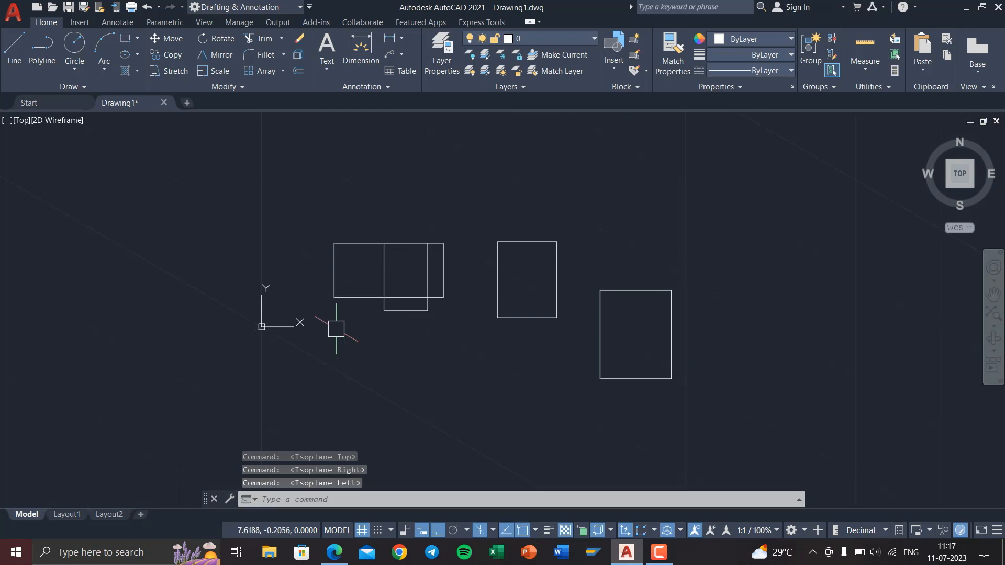
key(F5)
key(F5)
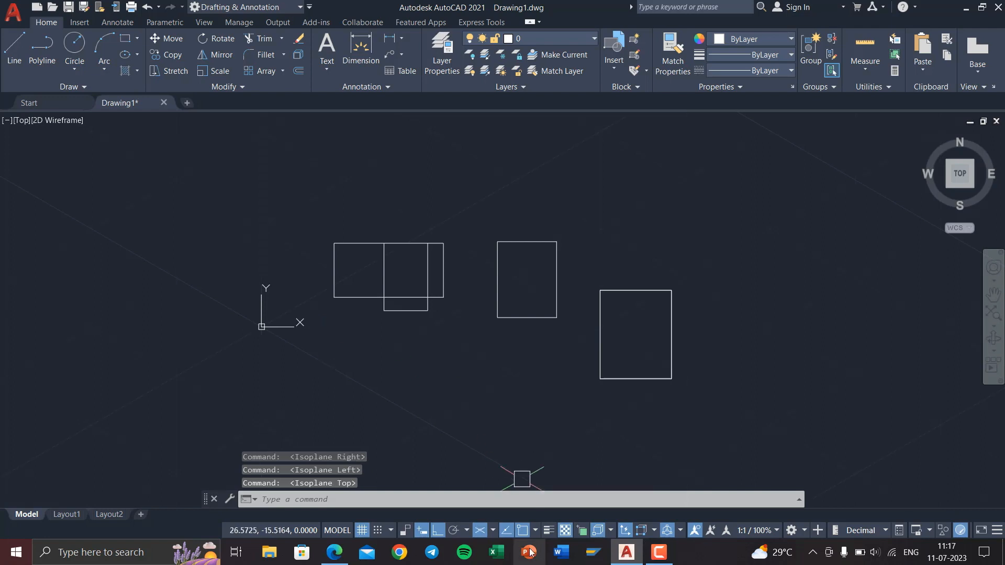
Step: Turn off isometric drafting to return to the orthographic cursor, keeping all the rectangles in view
click(481, 531)
middle_drag(666, 352, 498, 274)
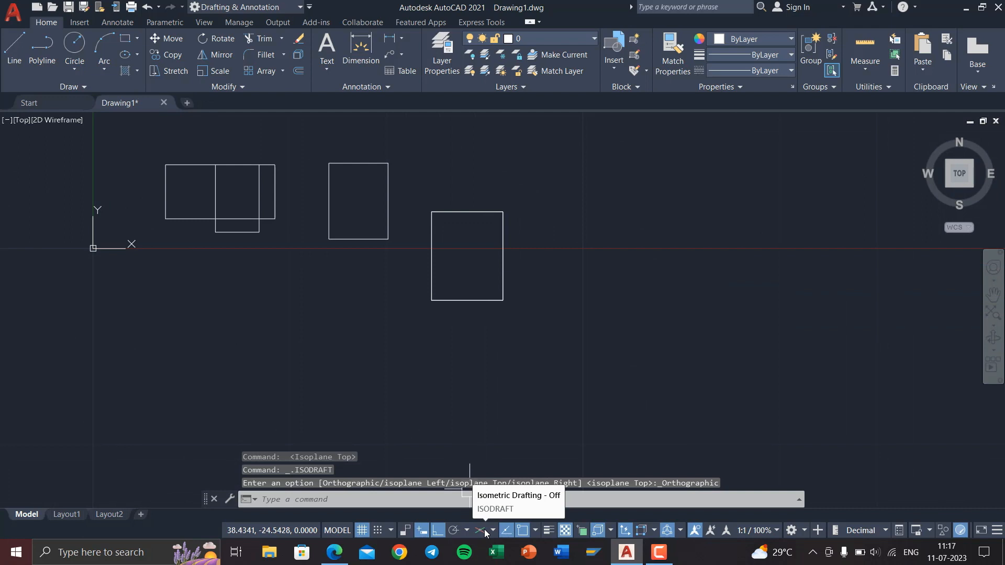
scroll(473, 374, down, 2)
middle_drag(473, 375, 561, 423)
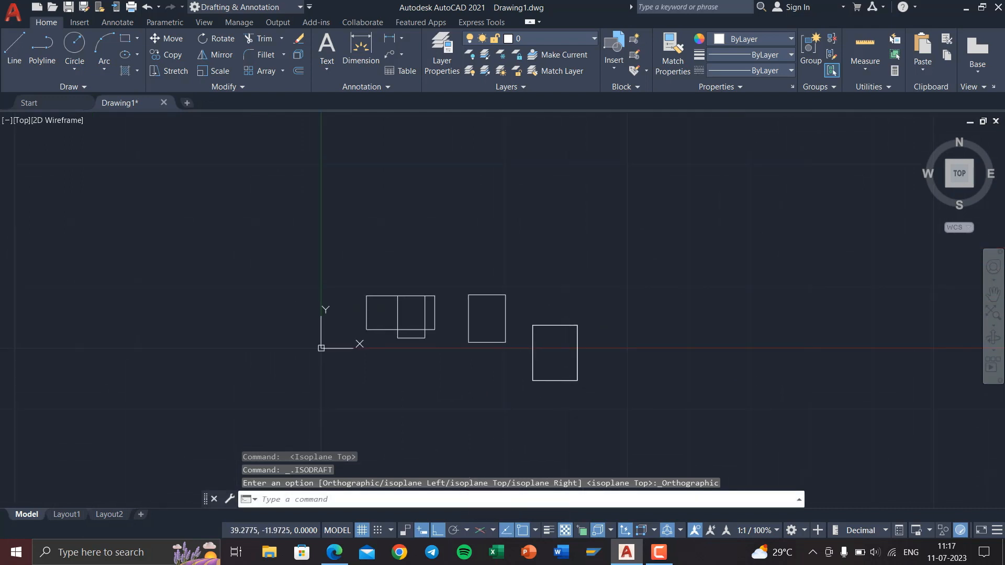
Step: Set the grid snap type to Isometric snap in the drafting settings
text(DS)
key(Return)
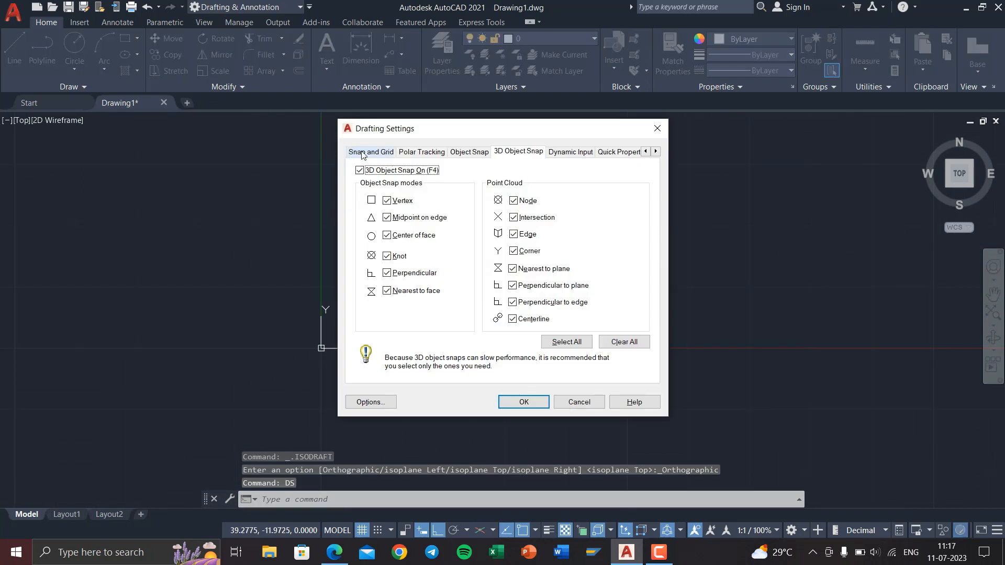
click(362, 153)
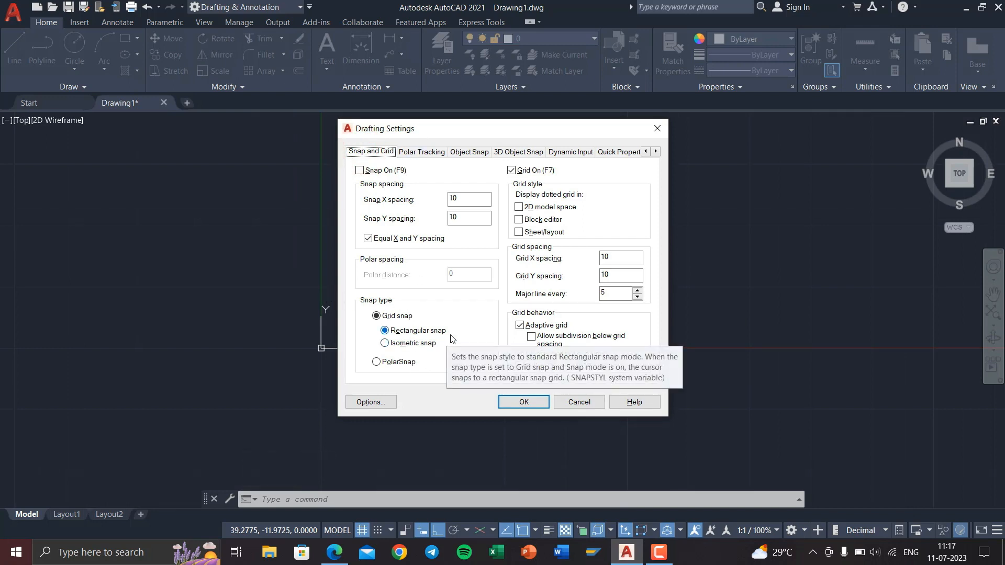
click(385, 343)
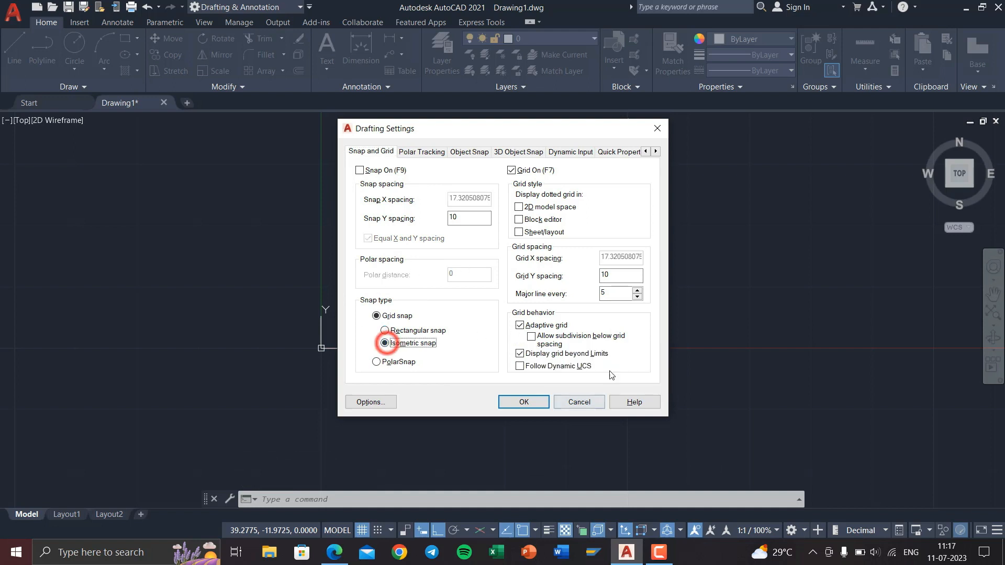
click(525, 401)
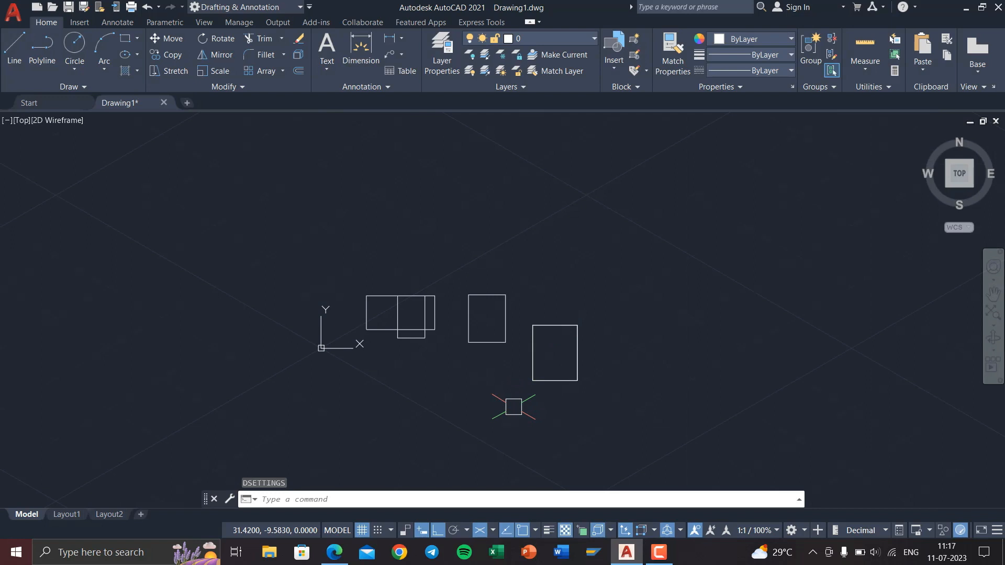
Step: Cycle once through the Right, Left and Top isoplanes, and switch isometric drafting back to orthographic
key(F5)
key(F5)
key(F5)
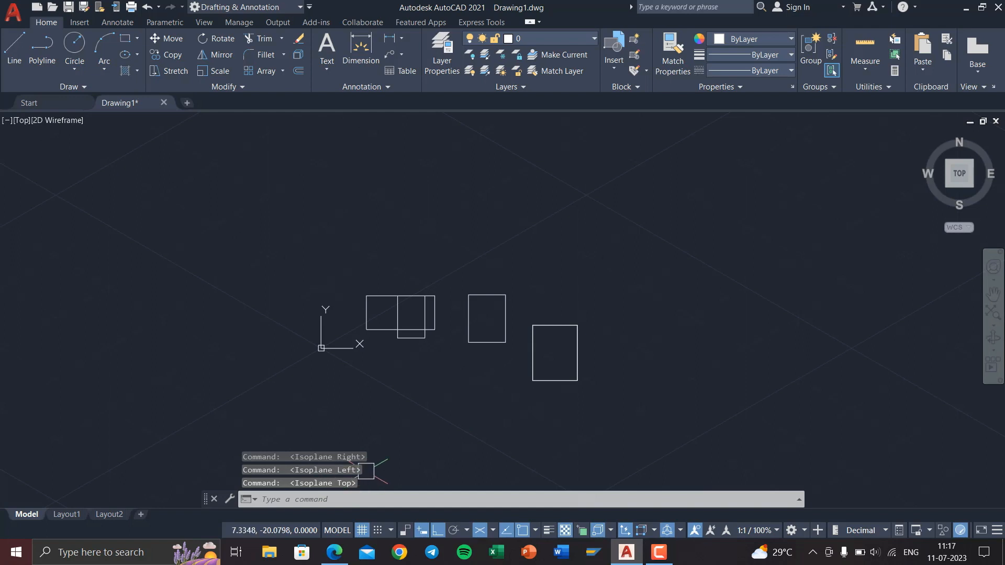
click(479, 531)
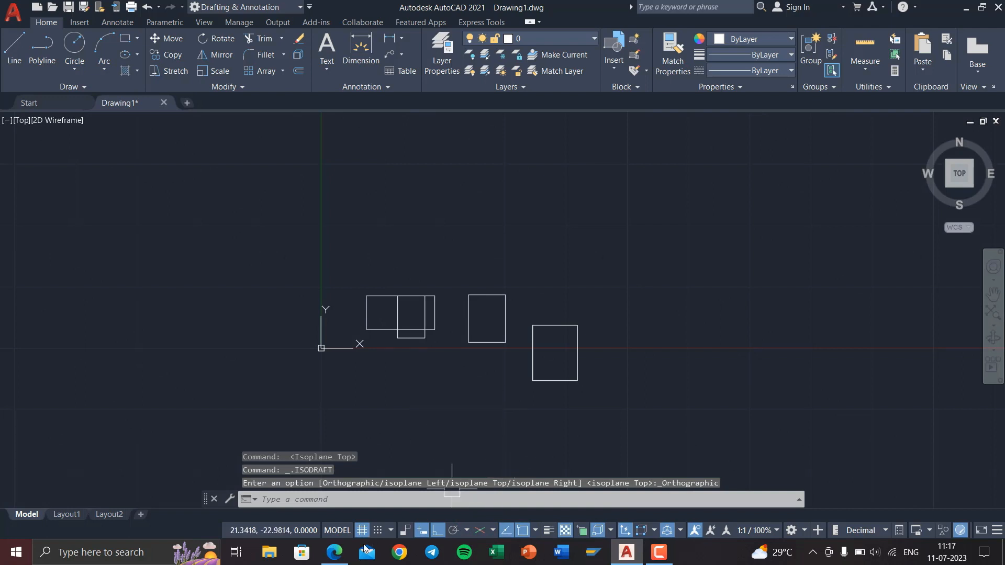
Step: Switch to the shortcut PDF in Edge, underline Dynamic UCS neatly, and handwrite 3D beside it
click(335, 552)
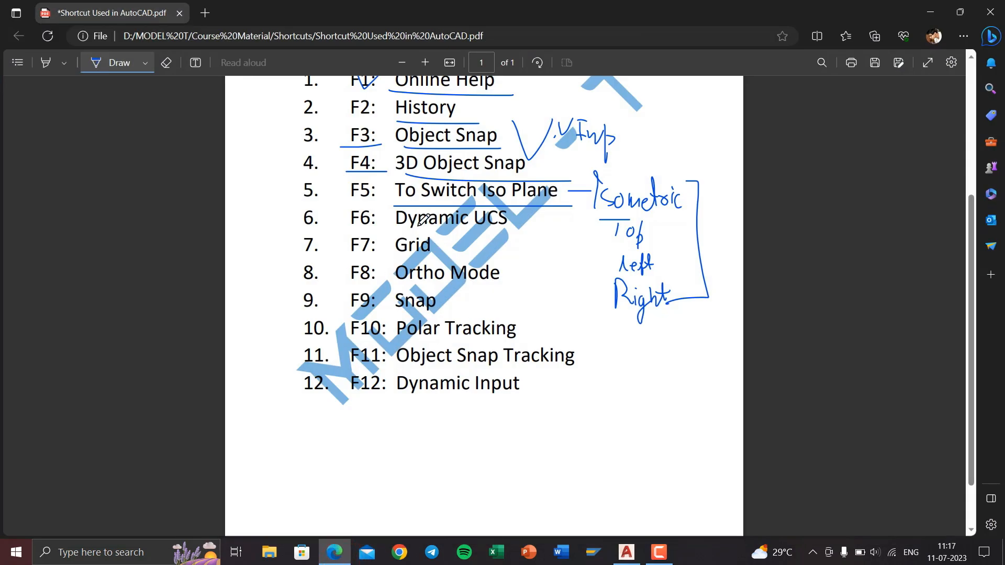
drag(402, 230, 582, 248)
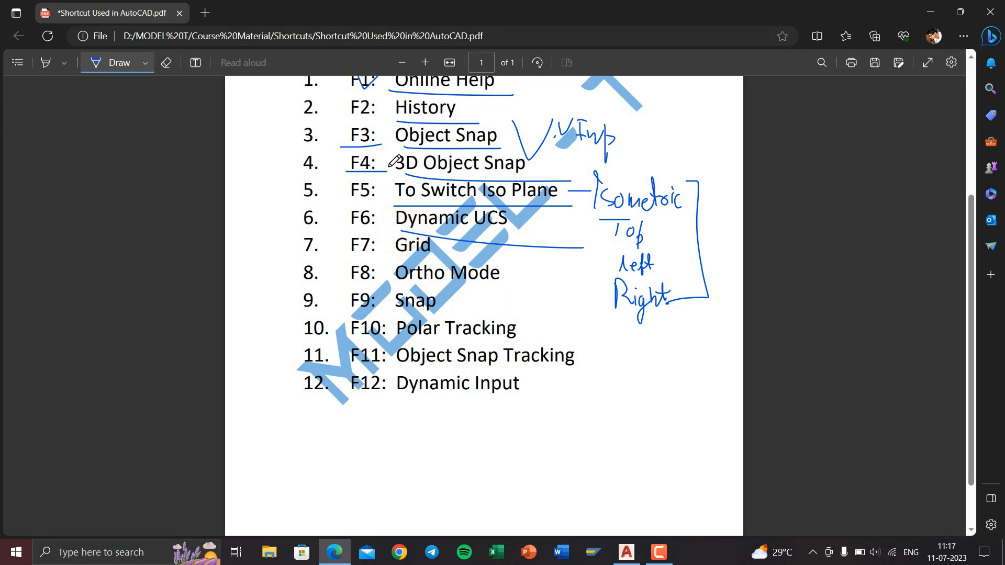
click(168, 63)
click(559, 245)
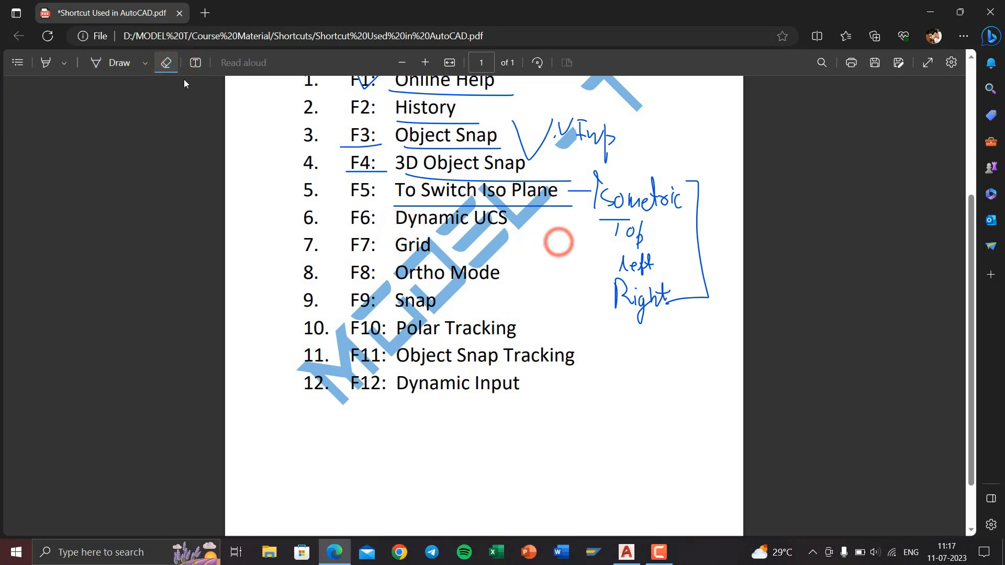
click(113, 65)
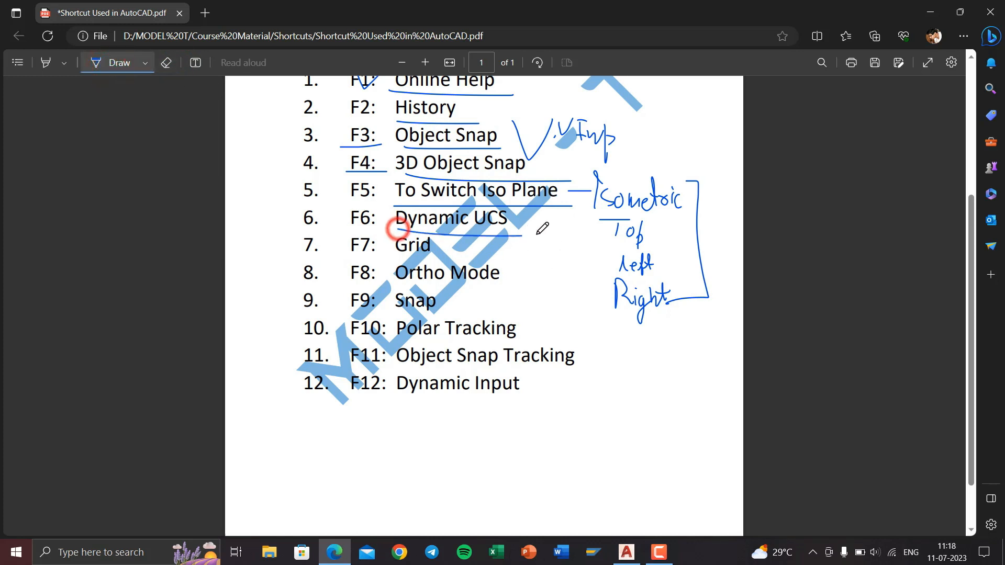
mouse_move(539, 215)
mouse_down()
mouse_move(539, 233)
mouse_move(553, 220)
mouse_move(557, 241)
mouse_up()
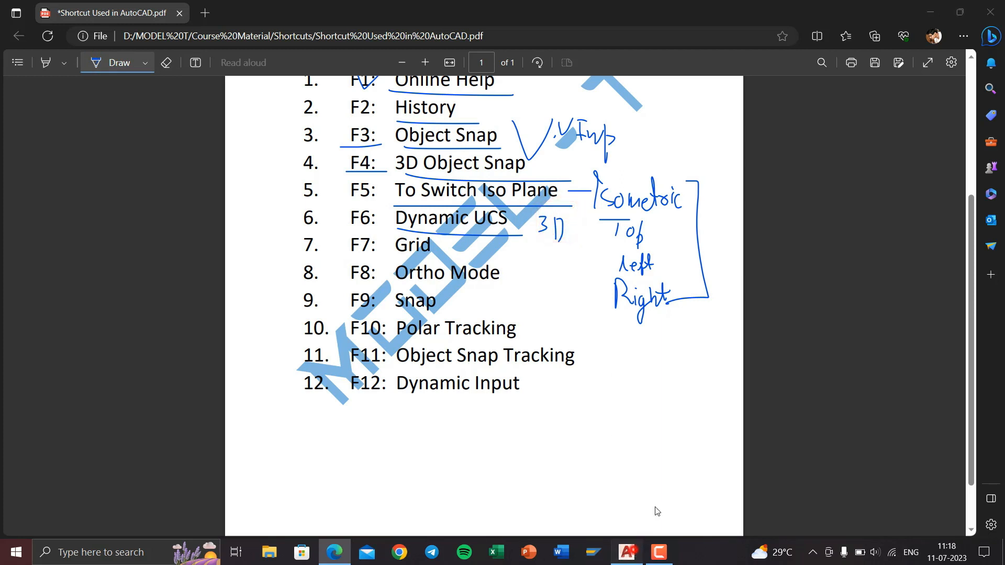
Step: Switch to AutoCAD, set the visual style to Realistic, and show the box in the home 3D view
click(626, 552)
click(75, 121)
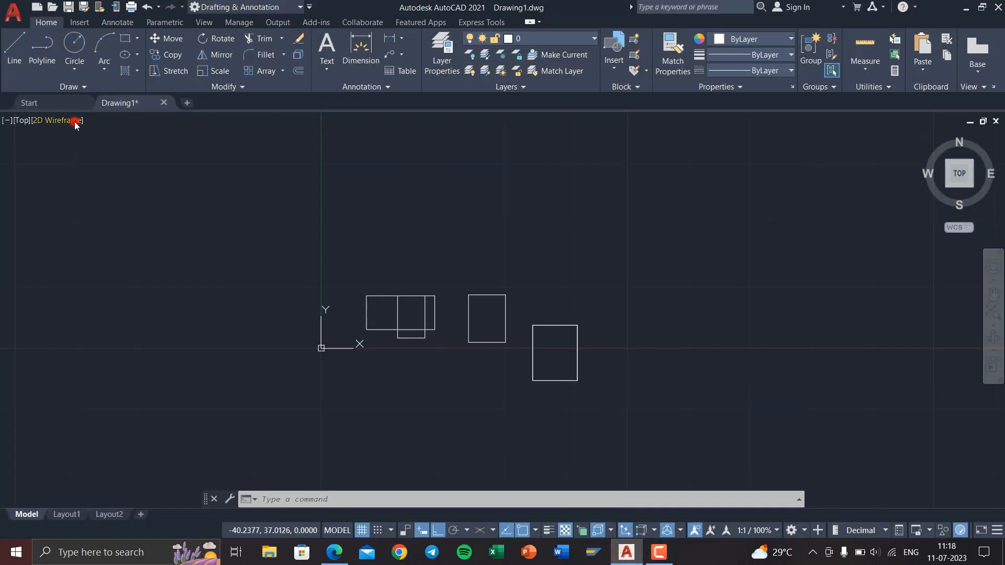
click(89, 184)
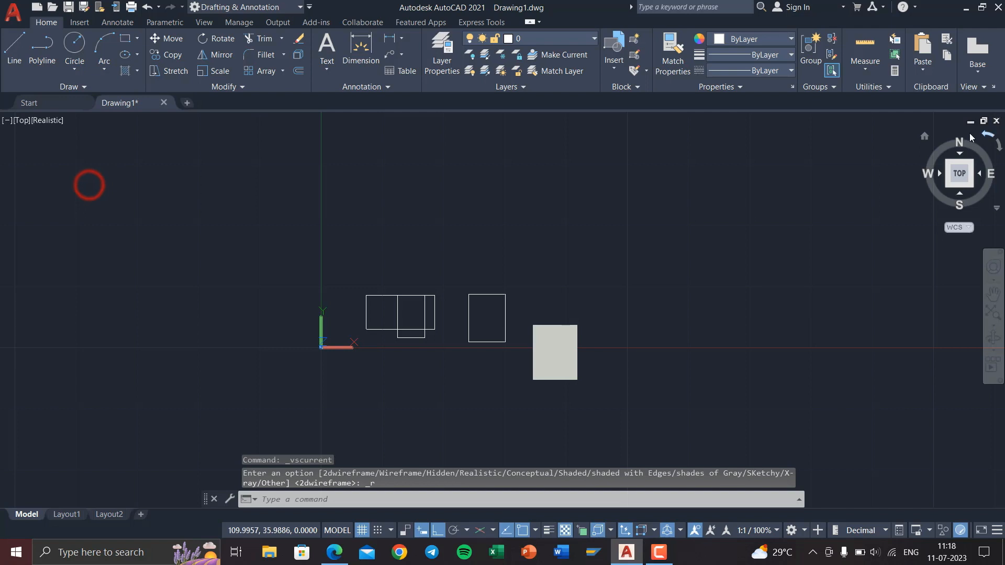
click(926, 137)
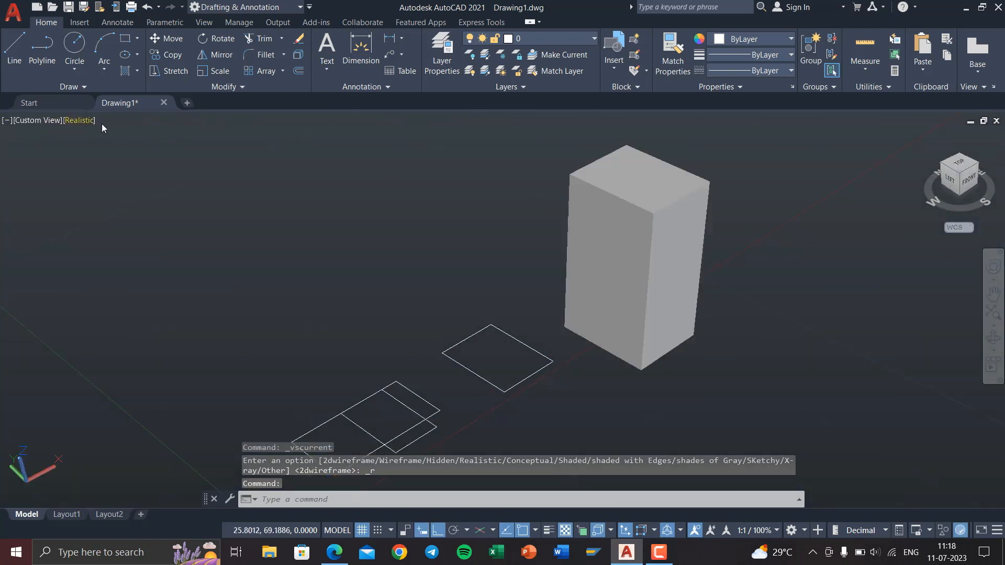
Step: Change the visual style to 2D Wireframe and back to Realistic to display the box in parallel projection
click(86, 124)
click(105, 148)
click(86, 121)
click(105, 187)
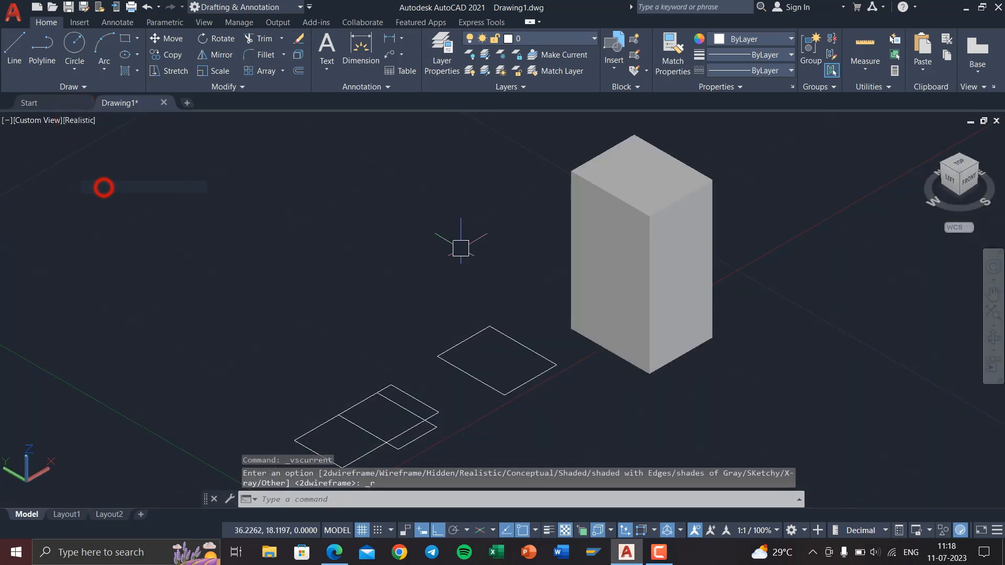
Step: In the Front view, draw a rectangle about 4.8 by 10.1 units on the front face of the shaded box
scroll(703, 301, up, 2)
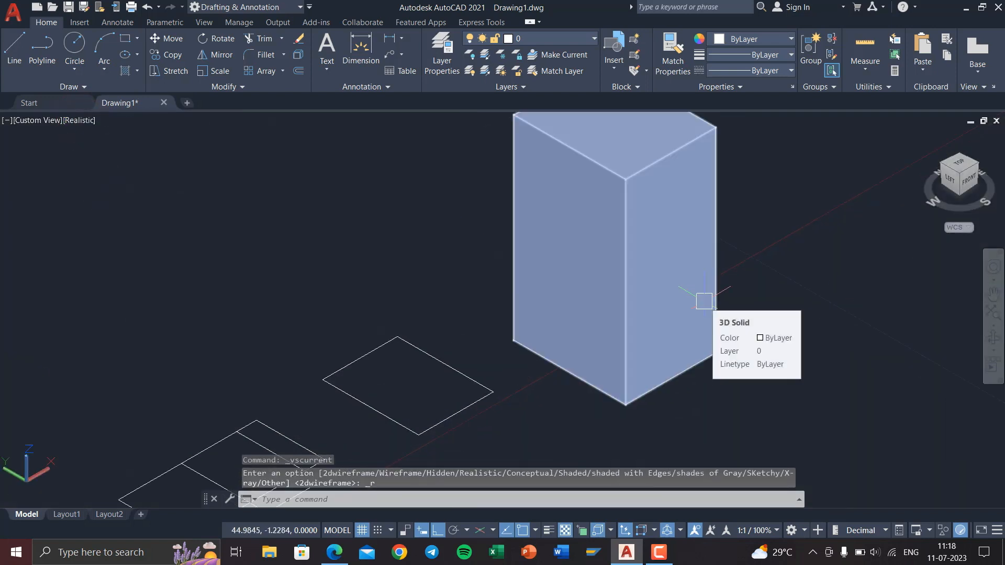
text(rec)
key(Return)
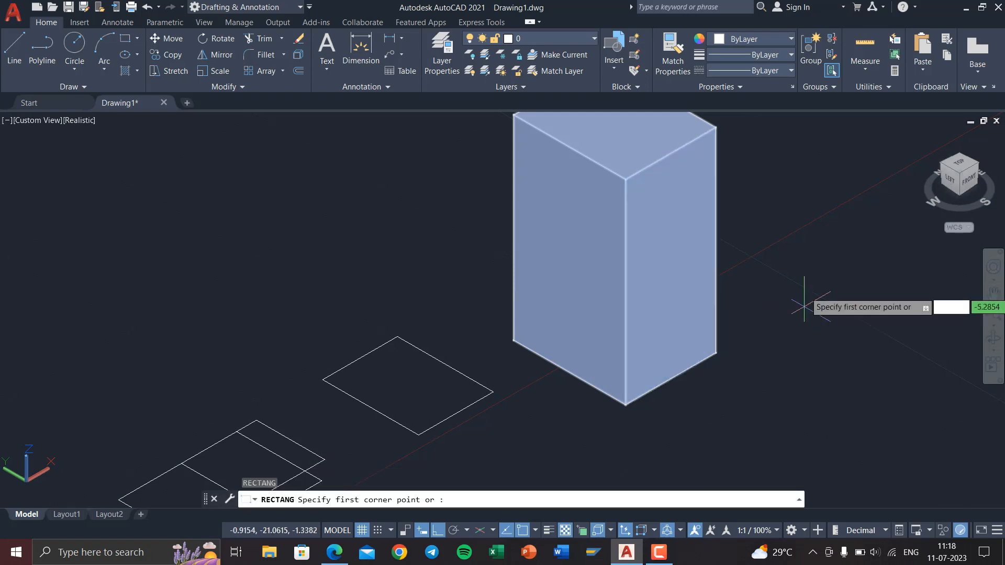
click(970, 187)
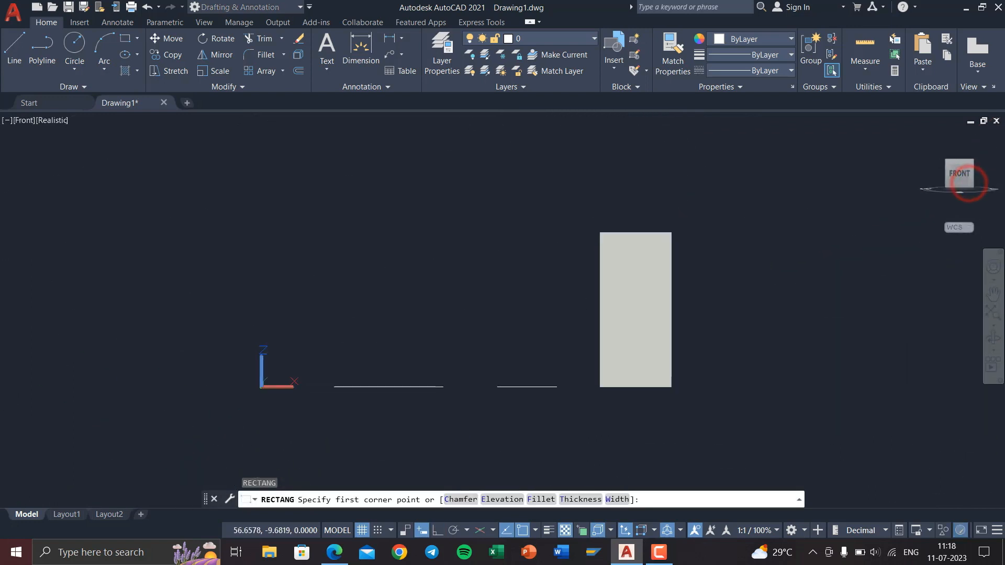
click(596, 204)
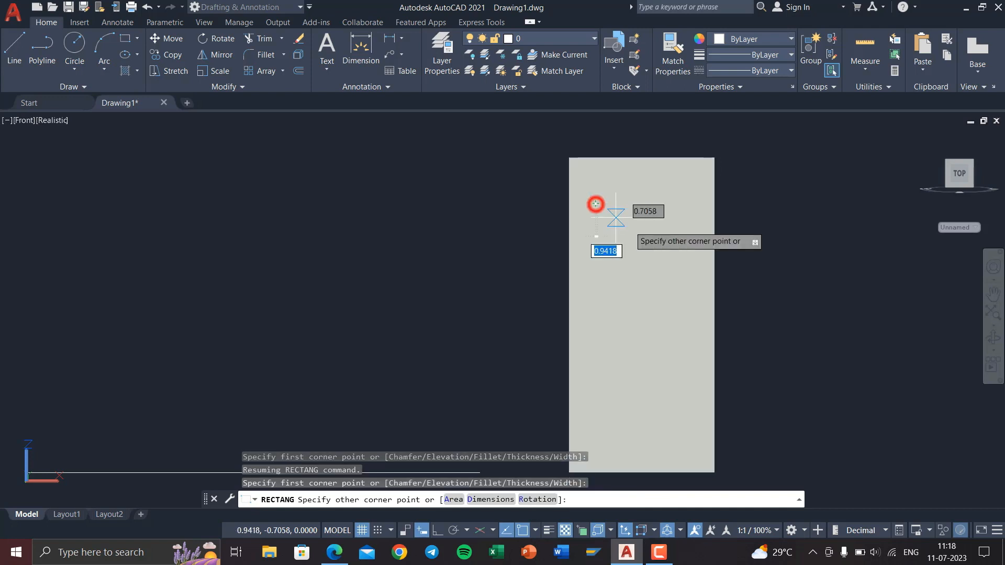
click(693, 405)
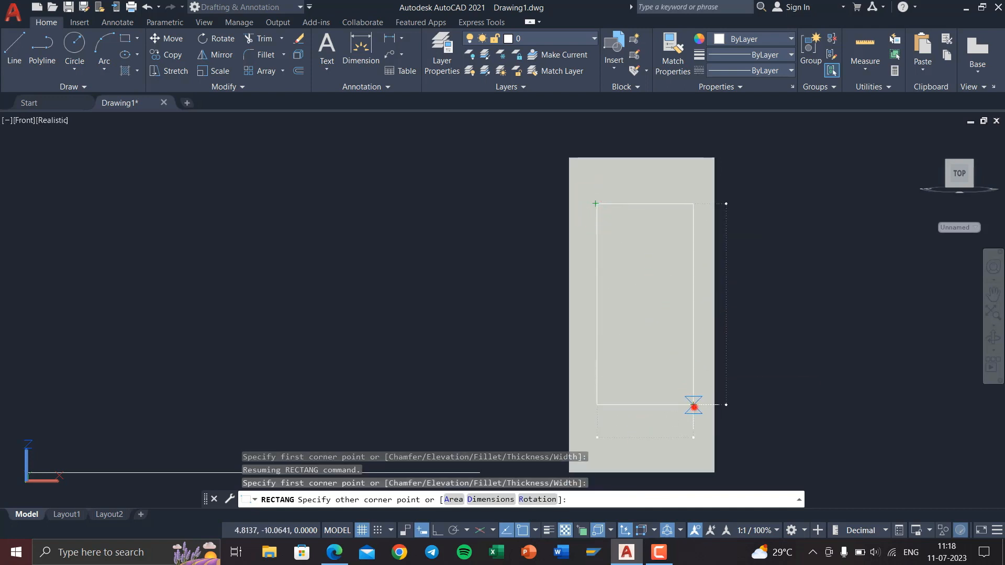
Step: Return to the home 3D view in 2D Wireframe and erase the rectangle on the box's front face
click(927, 139)
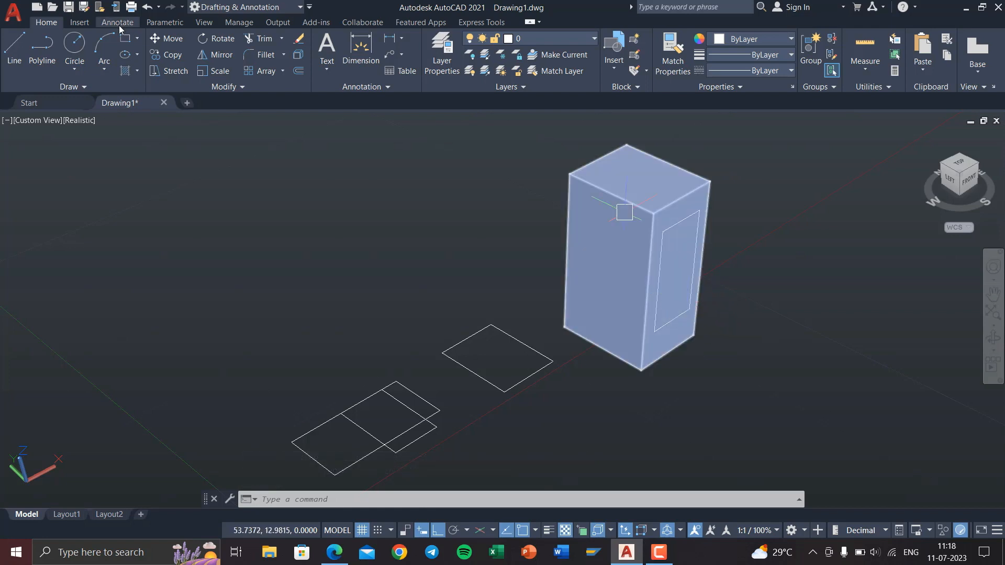
click(82, 121)
click(123, 150)
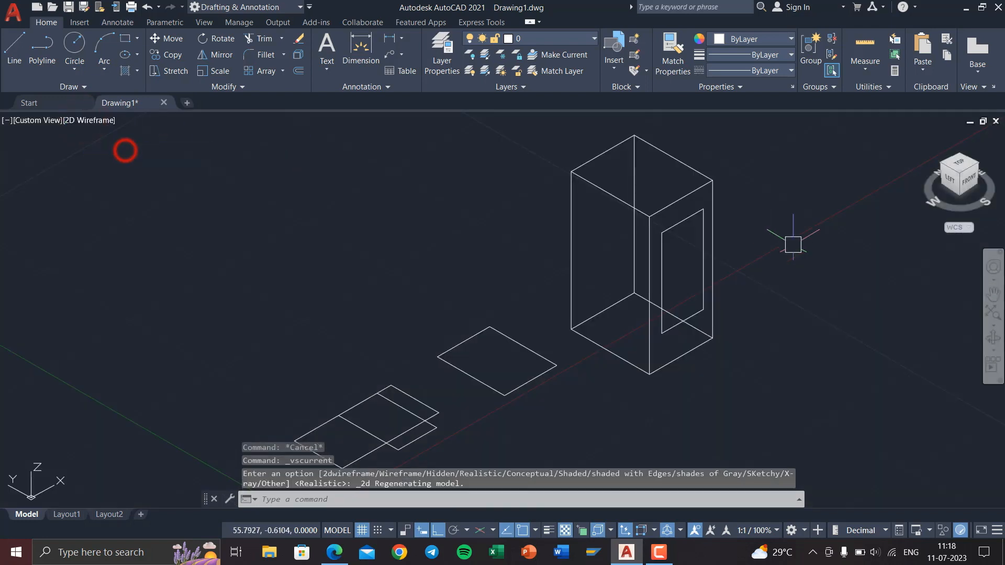
click(701, 226)
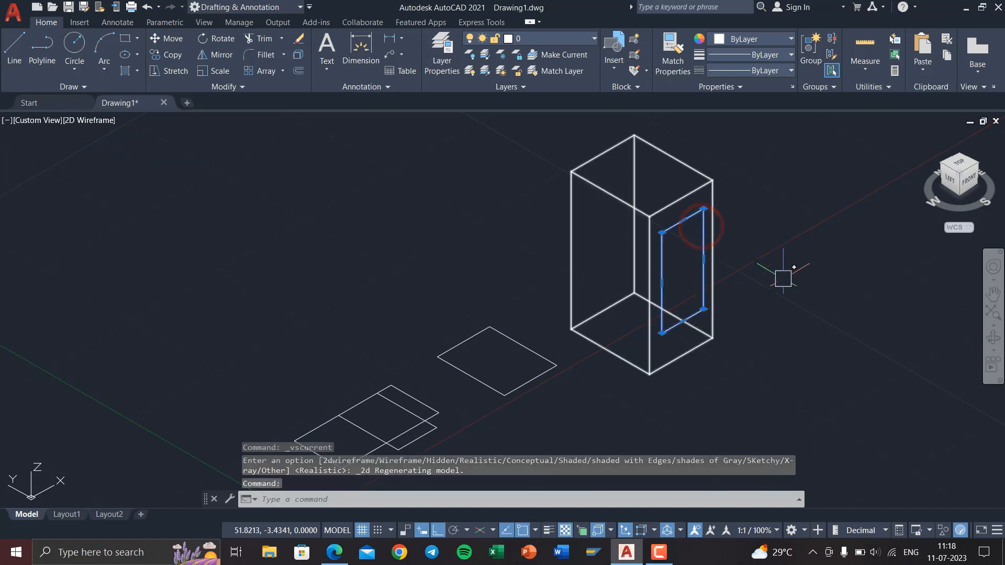
key(Delete)
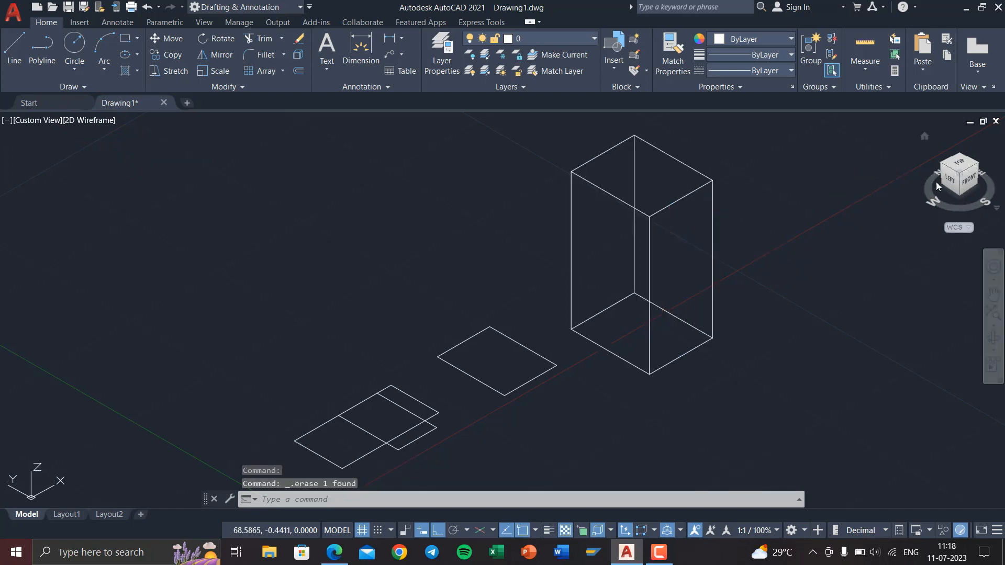
Step: Show the box in the Front view and turn off Dynamic UCS
click(977, 181)
click(950, 175)
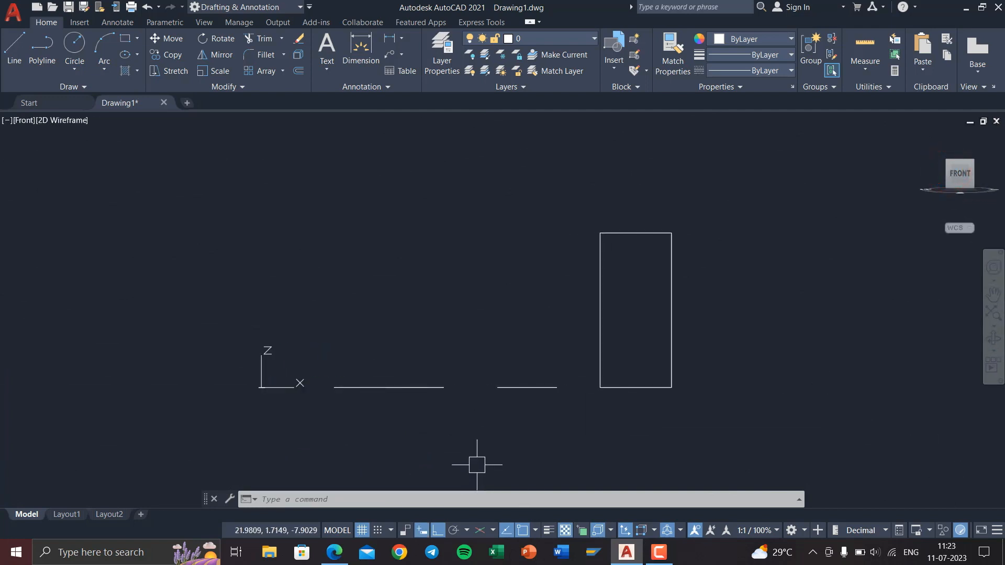
key(F6)
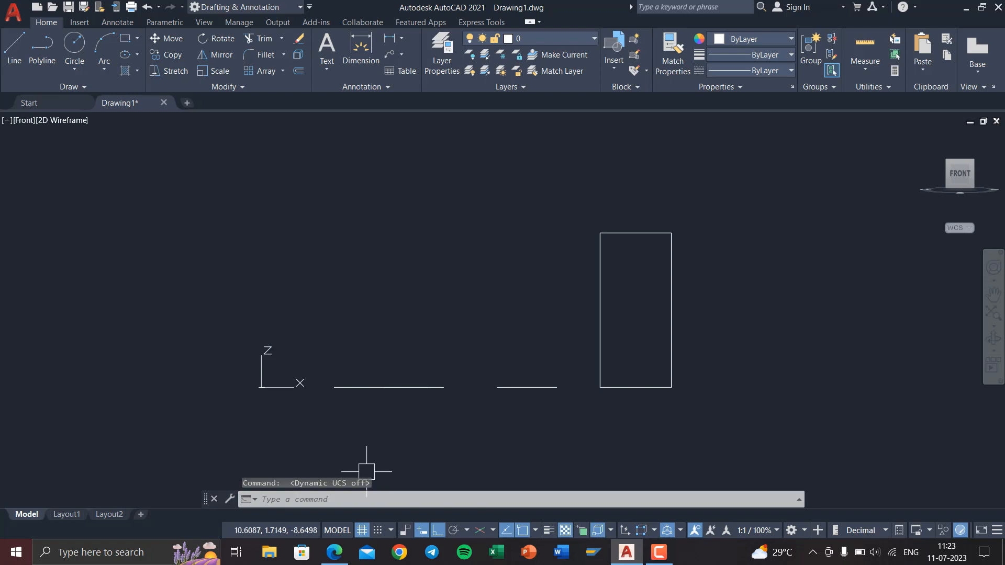
Step: Set the visual style to Realistic and draw a small rectangle over the box's front face with Dynamic UCS off
click(65, 122)
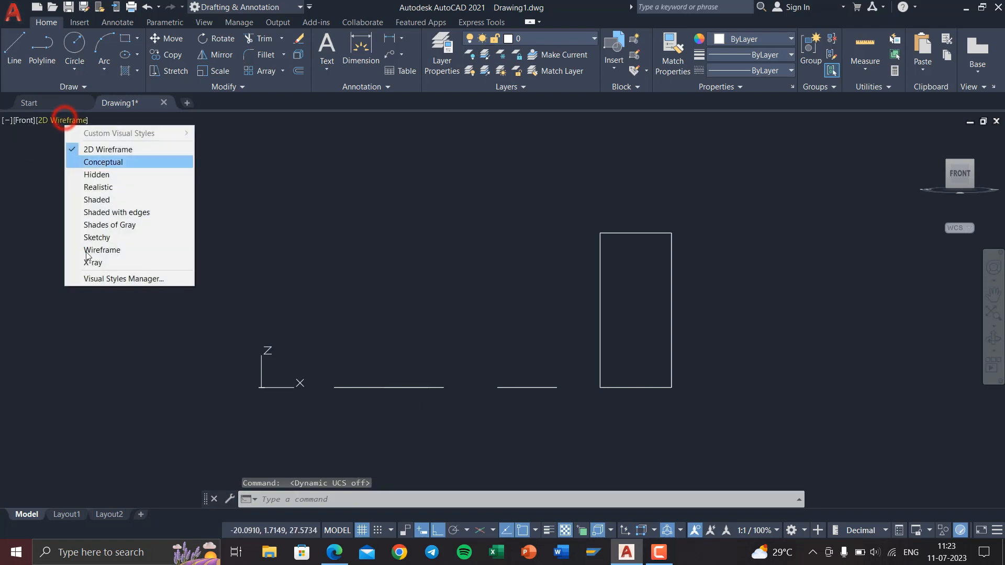
click(106, 188)
text(rec)
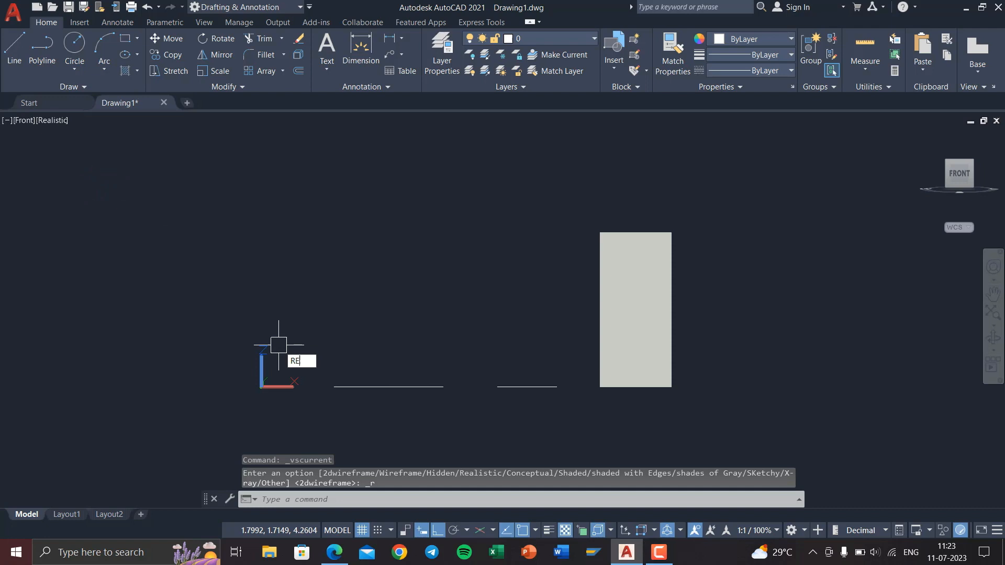
key(Return)
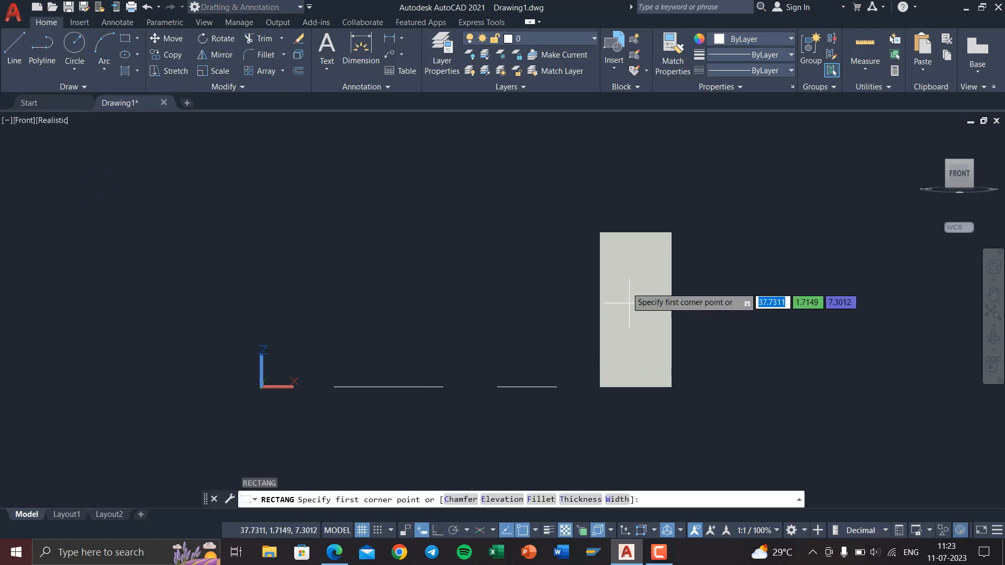
click(620, 266)
click(649, 334)
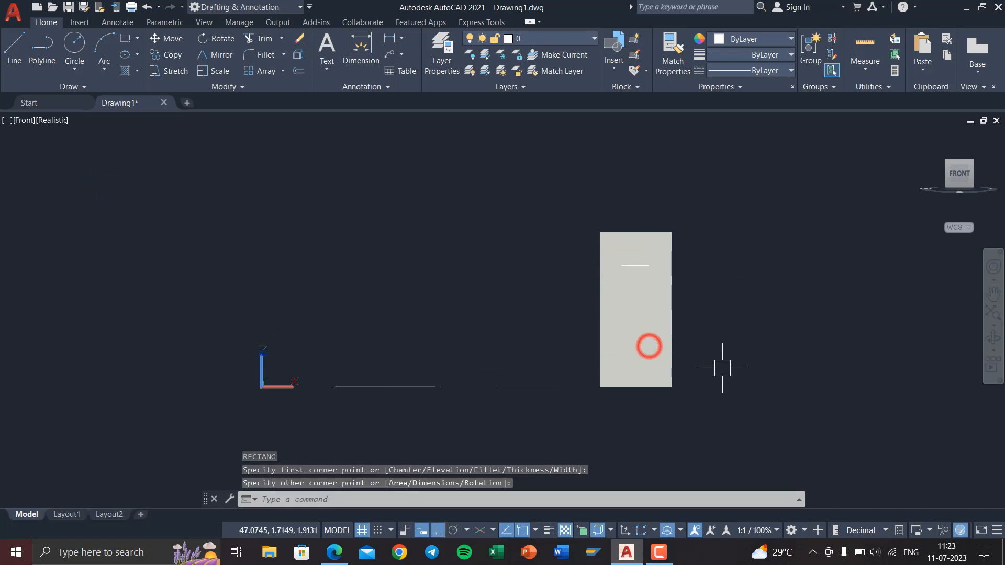
Step: Set the visual style to 2D Wireframe, return to the home 3D view, and erase the small test rectangle inside the box outline
click(49, 120)
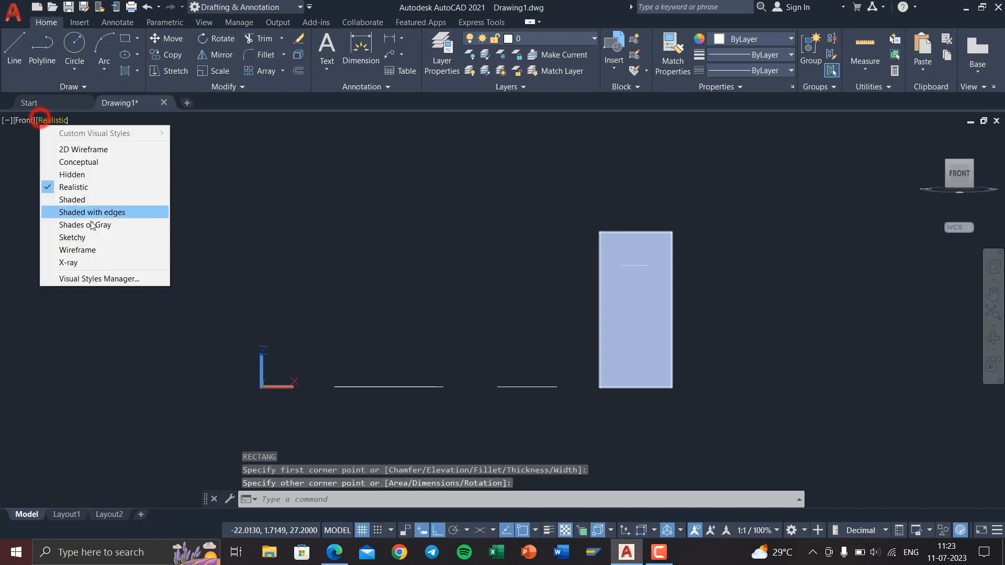
click(96, 150)
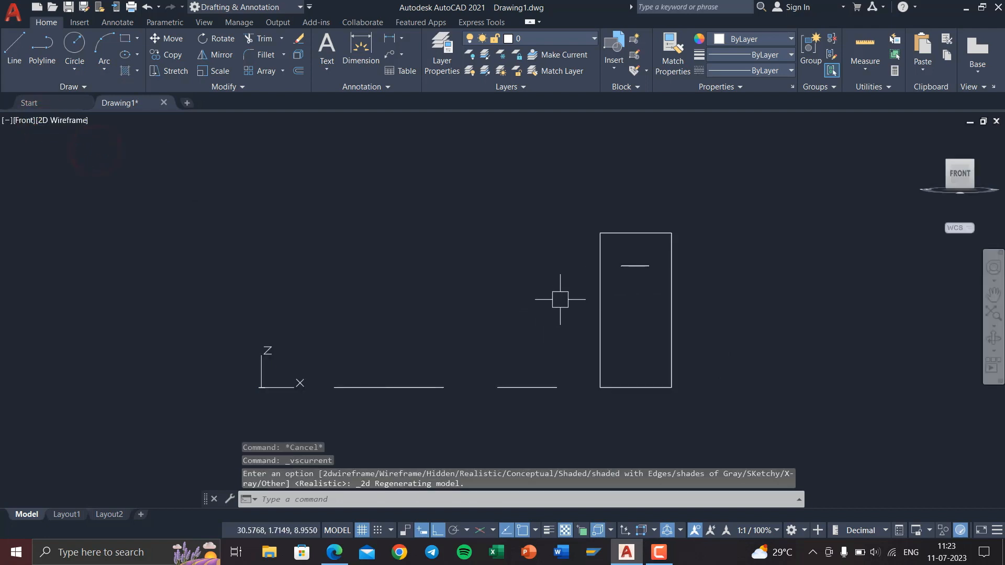
click(942, 160)
scroll(642, 242, up, 2)
scroll(665, 271, up, 6)
click(516, 260)
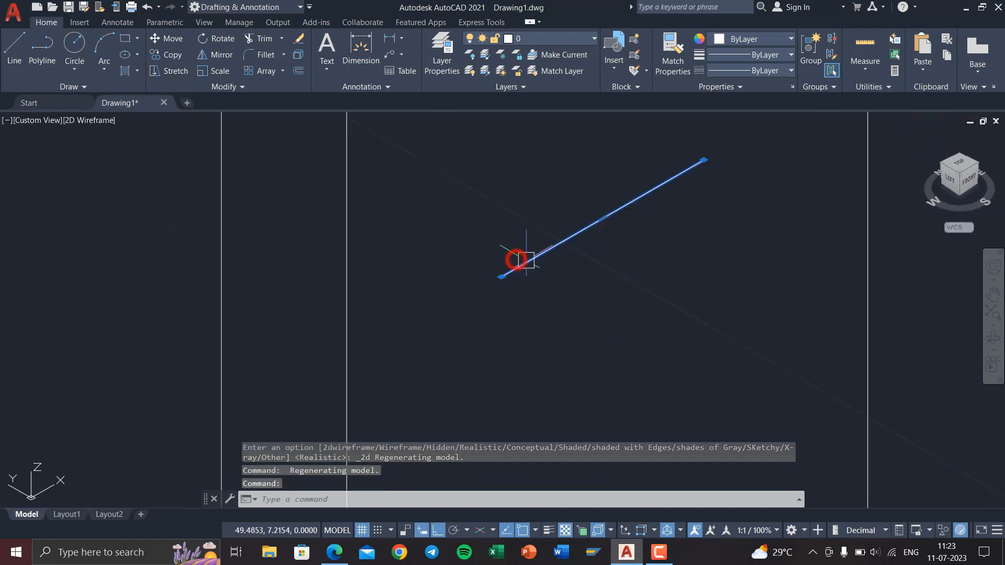
key(Delete)
scroll(545, 256, down, 5)
middle_drag(574, 332, 752, 243)
scroll(713, 266, down, 2)
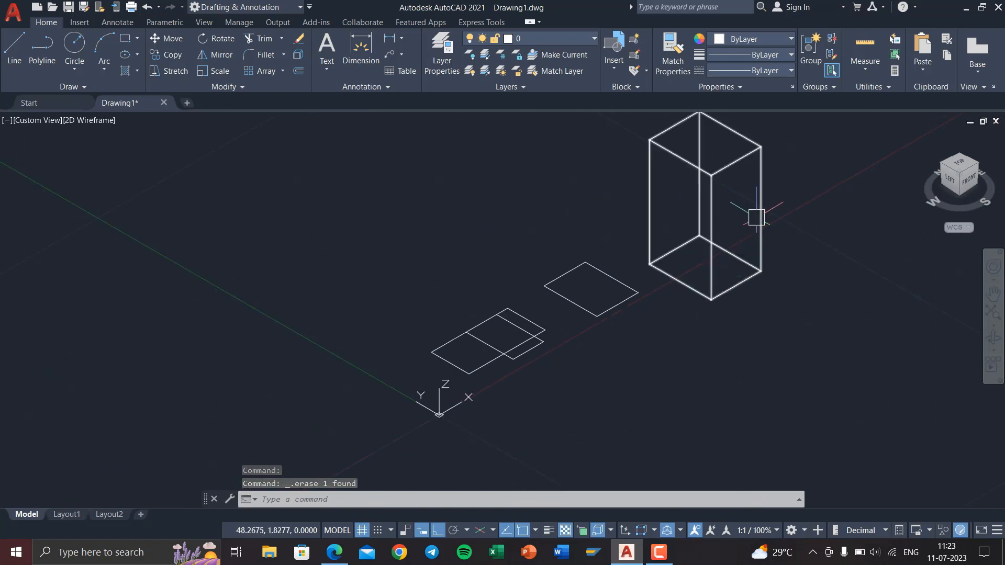
Step: Show the drawing in the Top view with all the shapes in sight
mouse_move(756, 217)
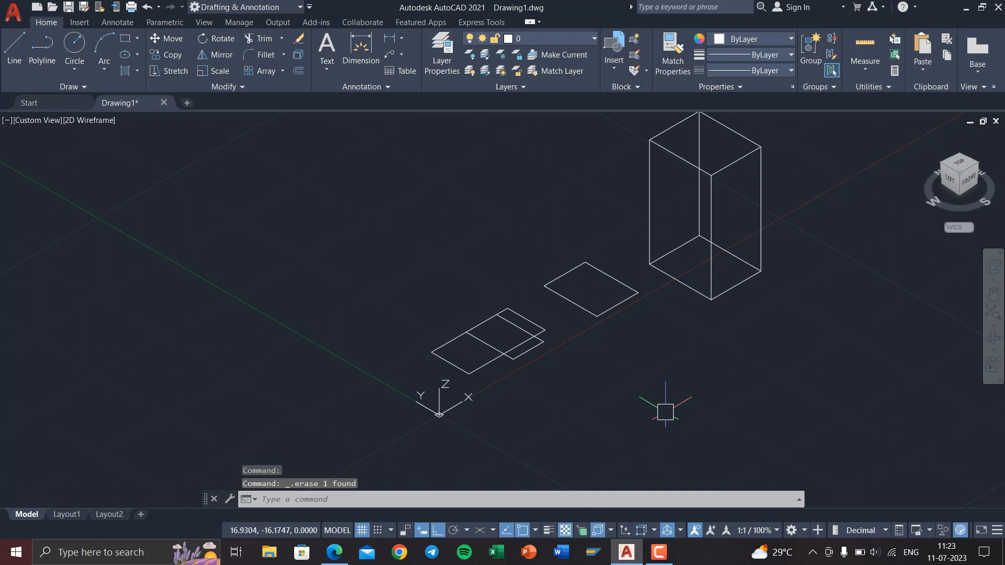
click(963, 166)
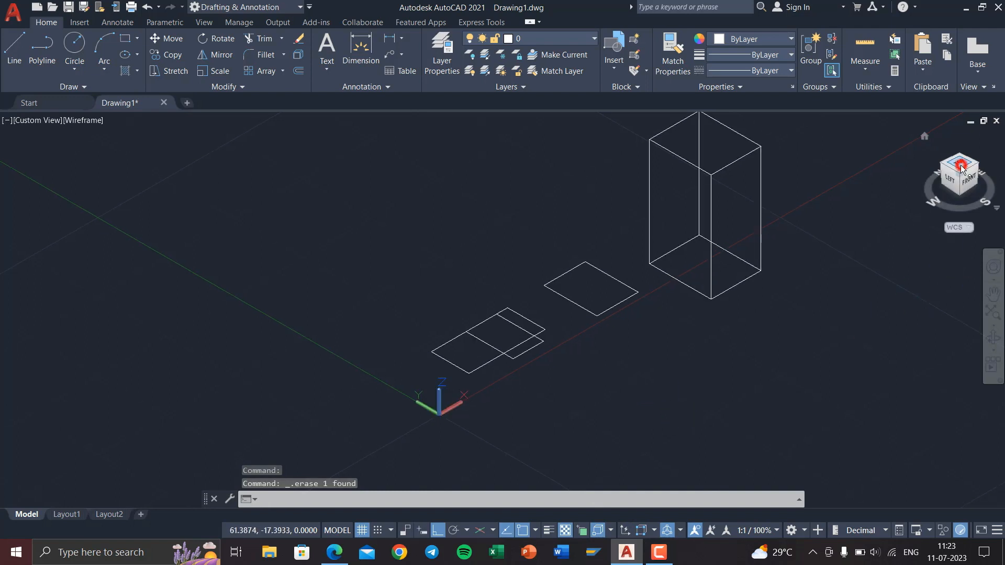
scroll(754, 283, down, 4)
middle_drag(718, 314, 593, 375)
scroll(414, 372, up, 4)
Step: Switch to the shortcut PDF in Edge, underline Grid, and sketch a small grid of crossing lines below the list
click(343, 558)
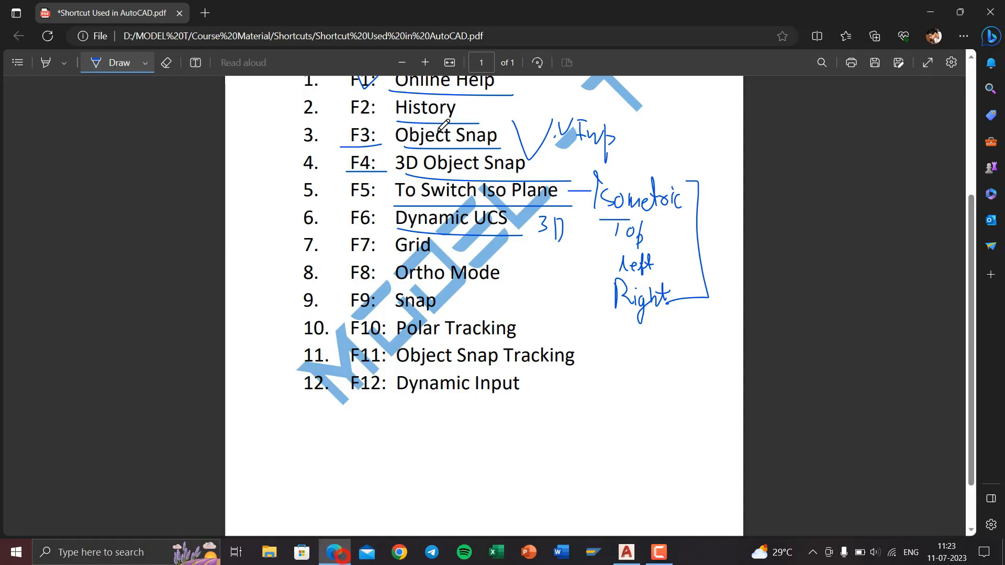
drag(390, 261, 451, 261)
scroll(635, 435, down, 1)
mouse_move(621, 362)
mouse_down()
mouse_move(617, 419)
mouse_move(639, 423)
mouse_up()
drag(660, 358, 655, 434)
drag(580, 376, 724, 375)
drag(580, 399, 790, 392)
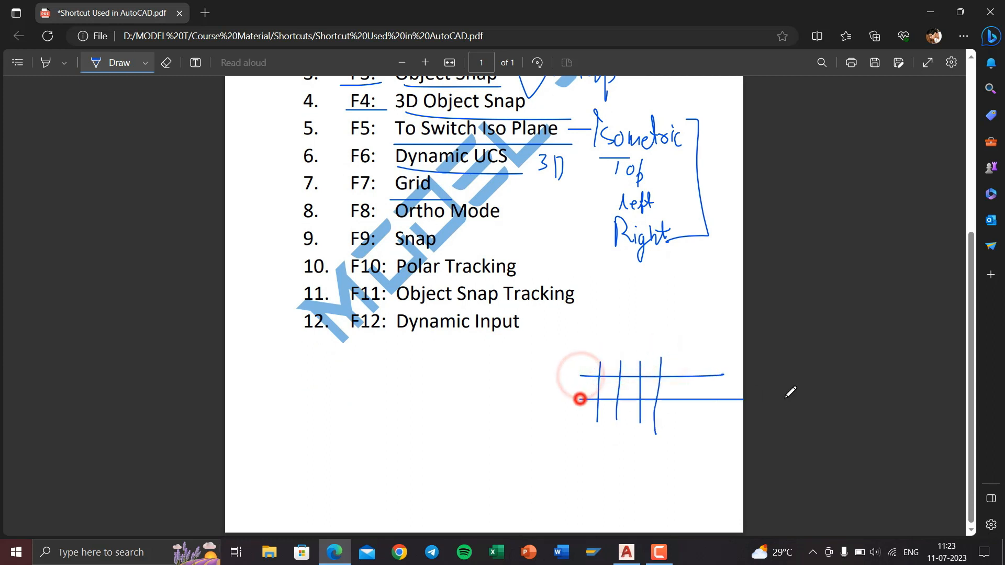
drag(580, 419, 700, 414)
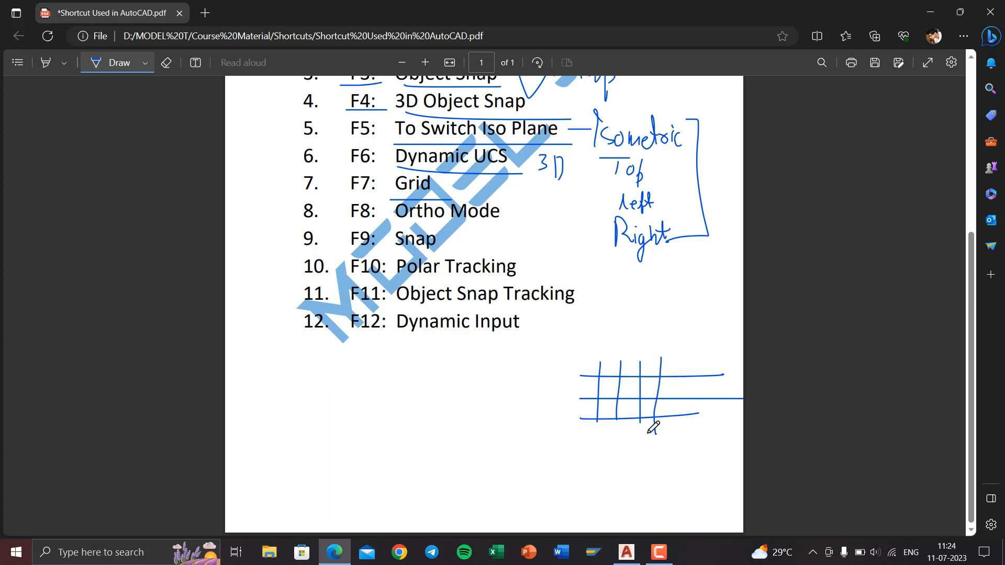
Step: Switch to AutoCAD and toggle the drawing grid off and on repeatedly with its F7 shortcut, leaving it on
click(619, 556)
scroll(595, 265, down, 5)
scroll(514, 348, down, 2)
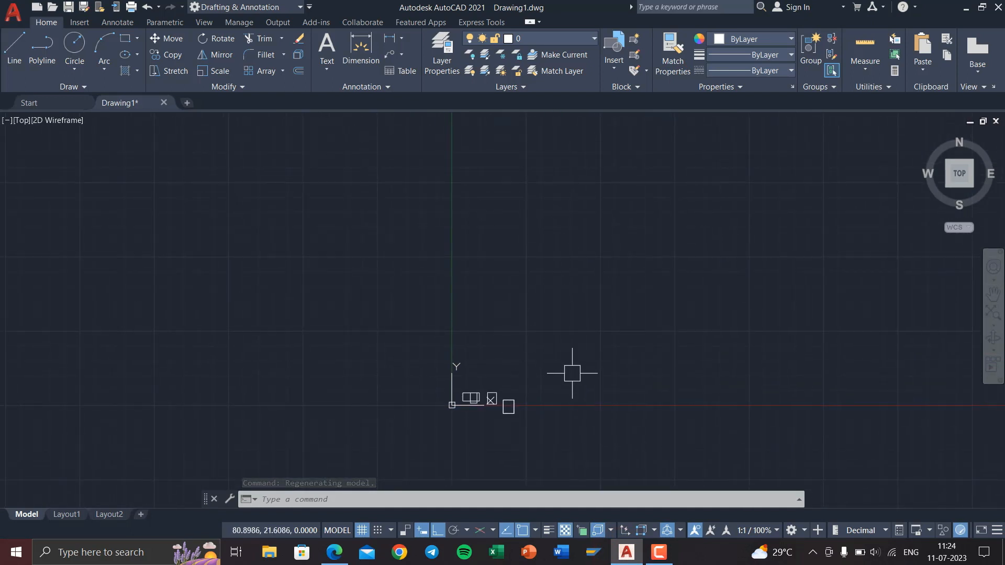
scroll(572, 374, up, 2)
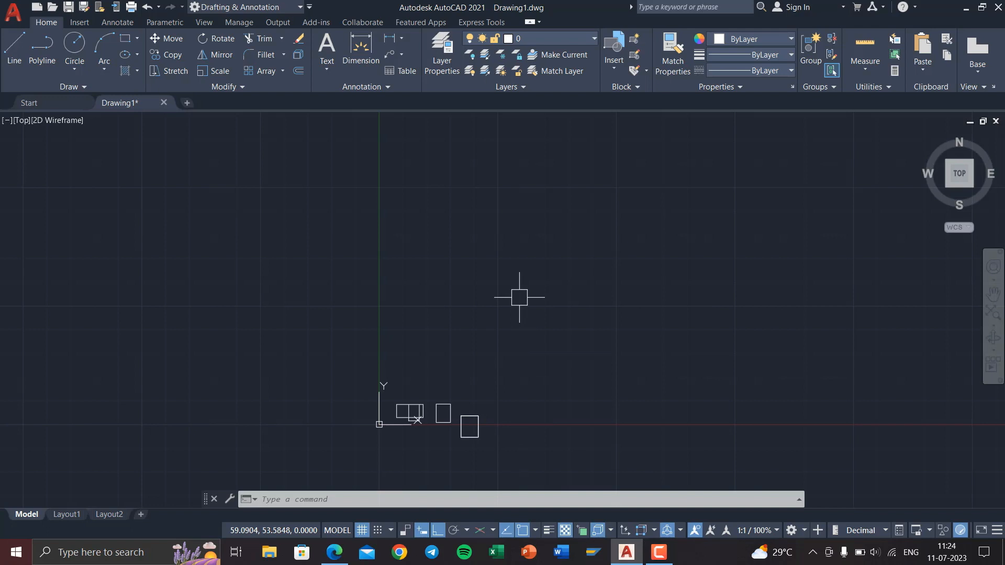
key(F7)
key(F7)
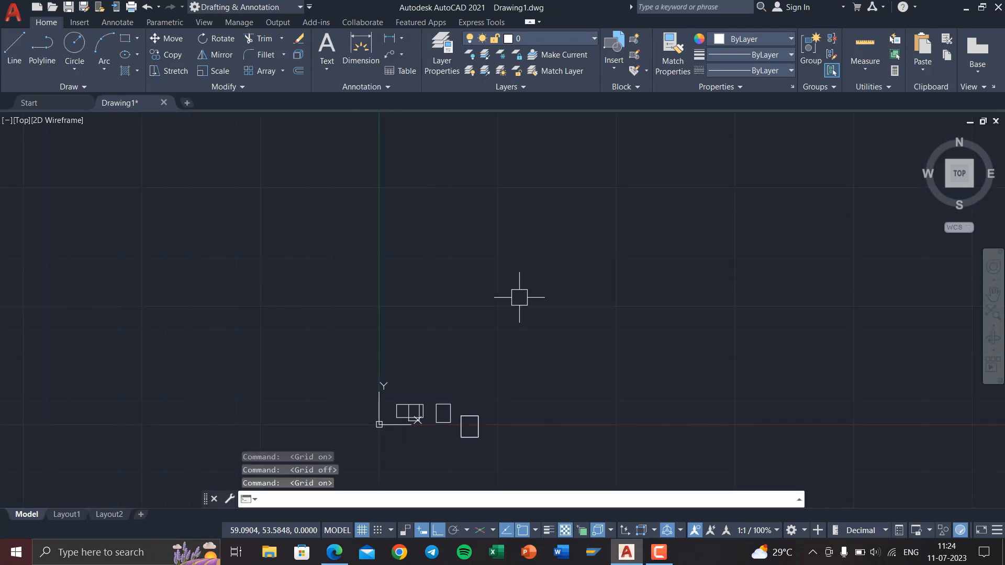
key(F7)
key(F7)
Step: Turn off Grid On (F7) in the Snap and Grid options of Drafting Settings and apply the change
text(DS)
key(Return)
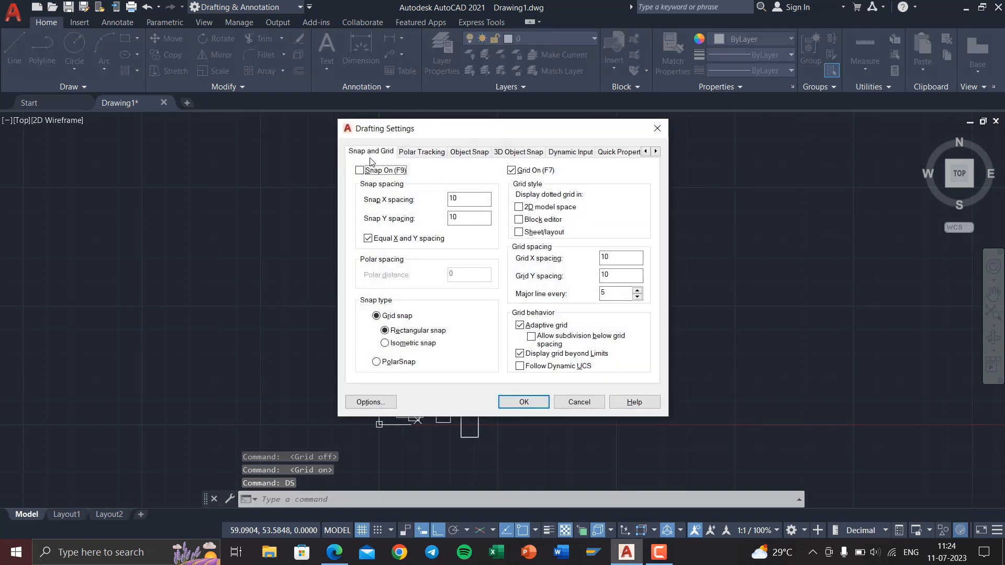
click(515, 171)
click(525, 403)
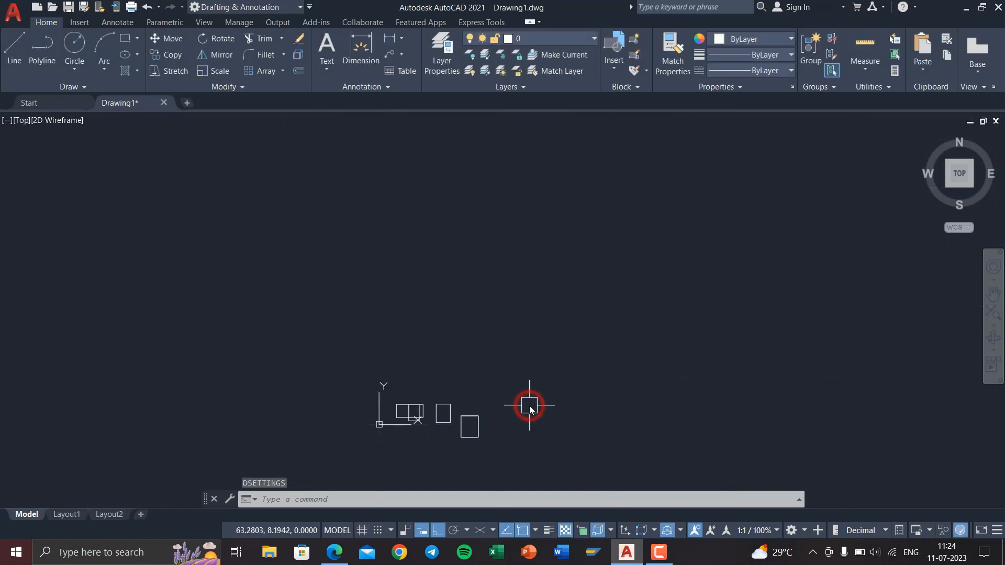
Step: Switch the grid display on, off and on again, and bring the existing shapes into closer view
click(368, 531)
click(368, 531)
click(368, 531)
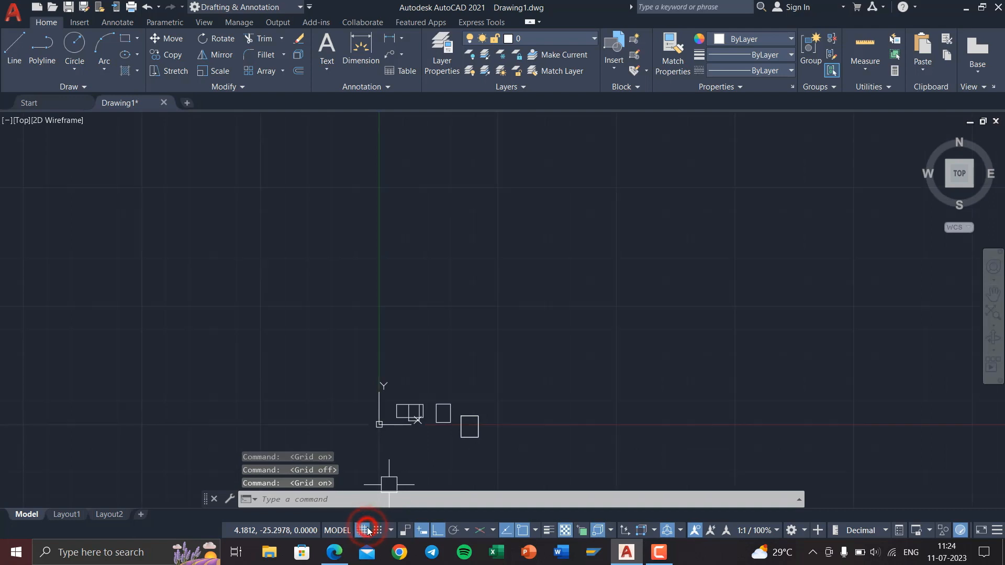
scroll(416, 440, up, 4)
middle_drag(416, 439, 417, 333)
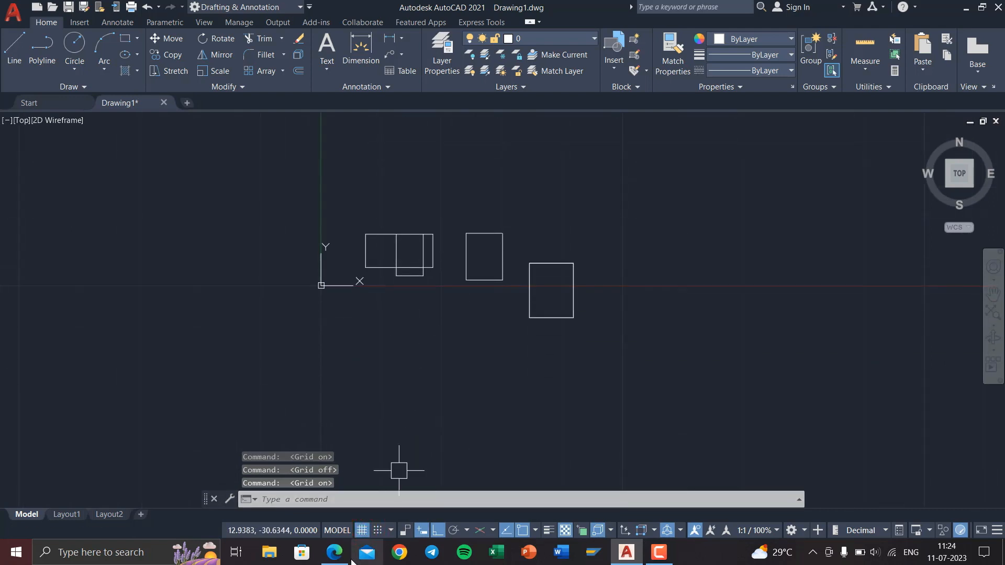
Step: Switch to the shortcut PDF in Edge, underline Ortho Mode and Snap, and handwrite track beside them
click(335, 552)
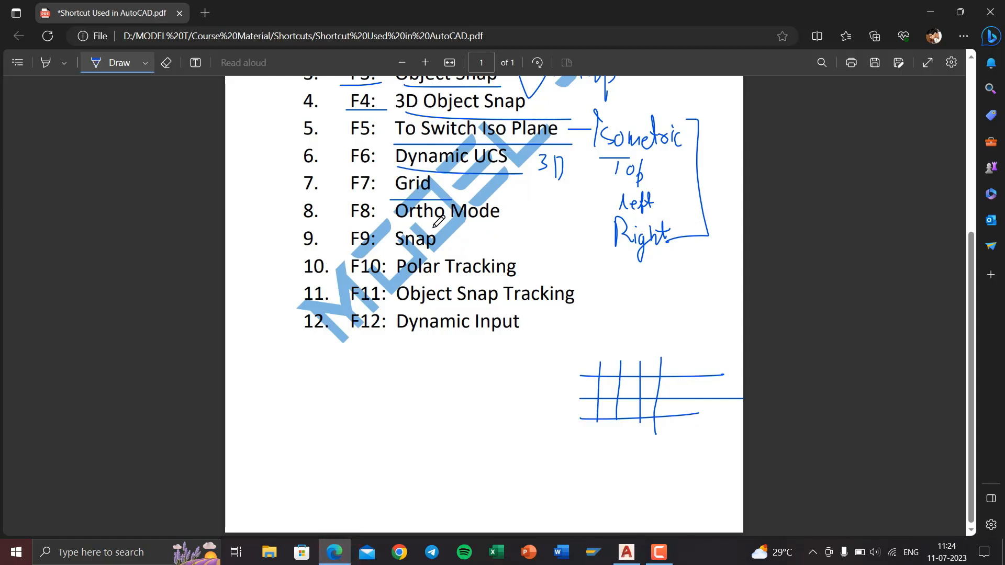
drag(392, 254, 444, 252)
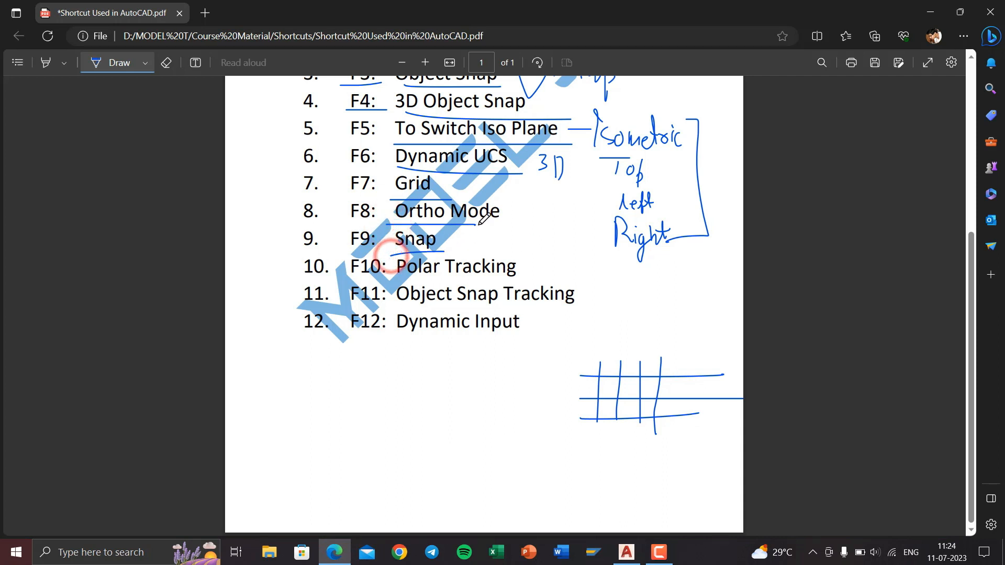
mouse_move(511, 243)
mouse_down()
mouse_move(524, 225)
mouse_move(572, 215)
mouse_move(587, 233)
mouse_up()
scroll(575, 212, up, 2)
scroll(575, 211, up, 1)
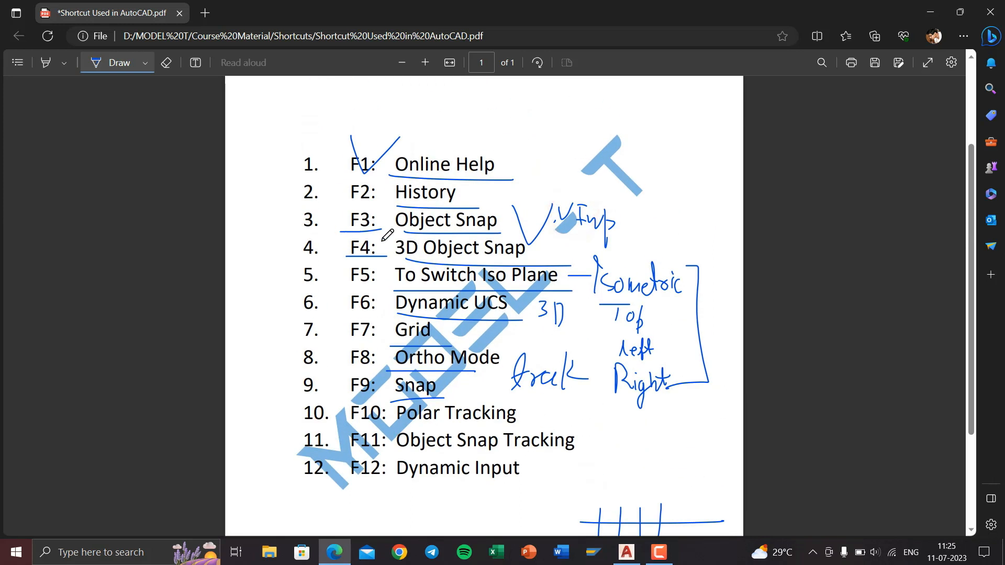
scroll(544, 238, down, 2)
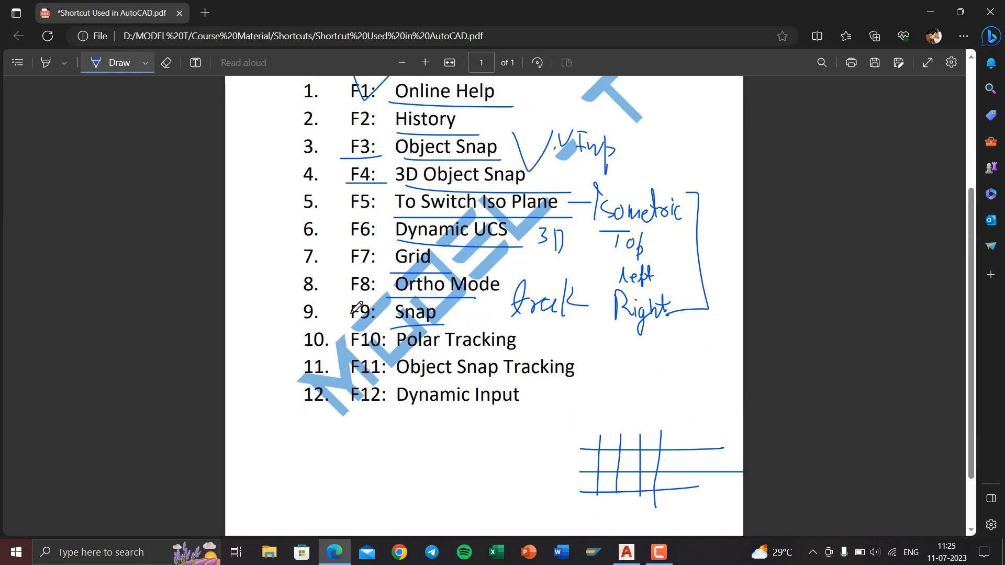
Step: Switch to AutoCAD and look at the Snap On (F9) option in Drafting Settings, closing the dialog without changes
click(925, 14)
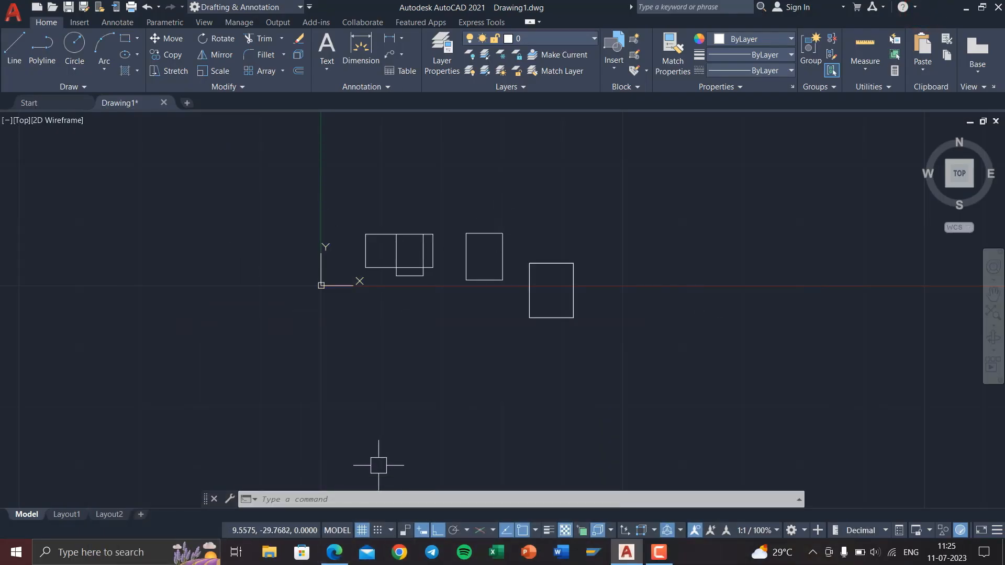
key(super+s)
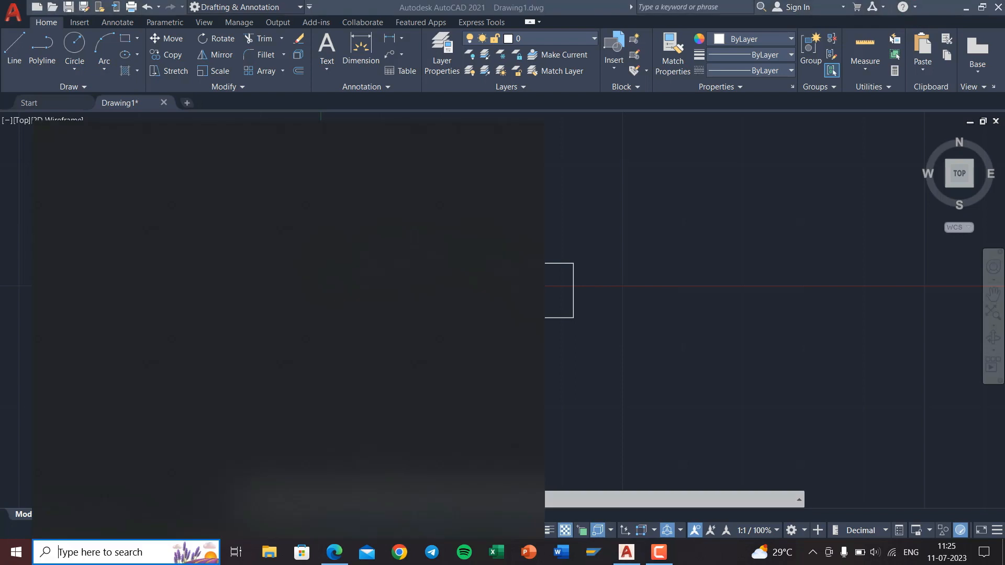
click(704, 386)
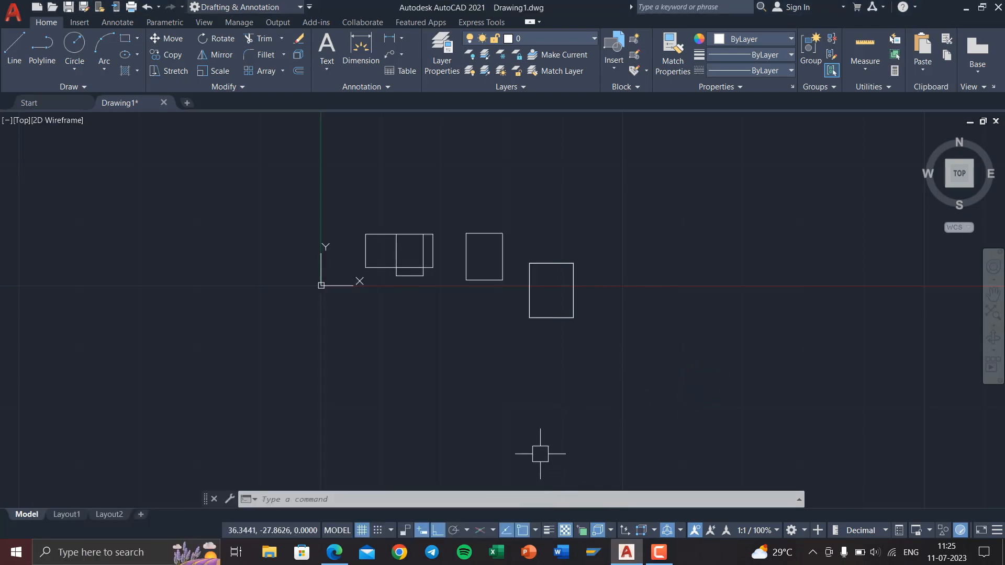
key(Return)
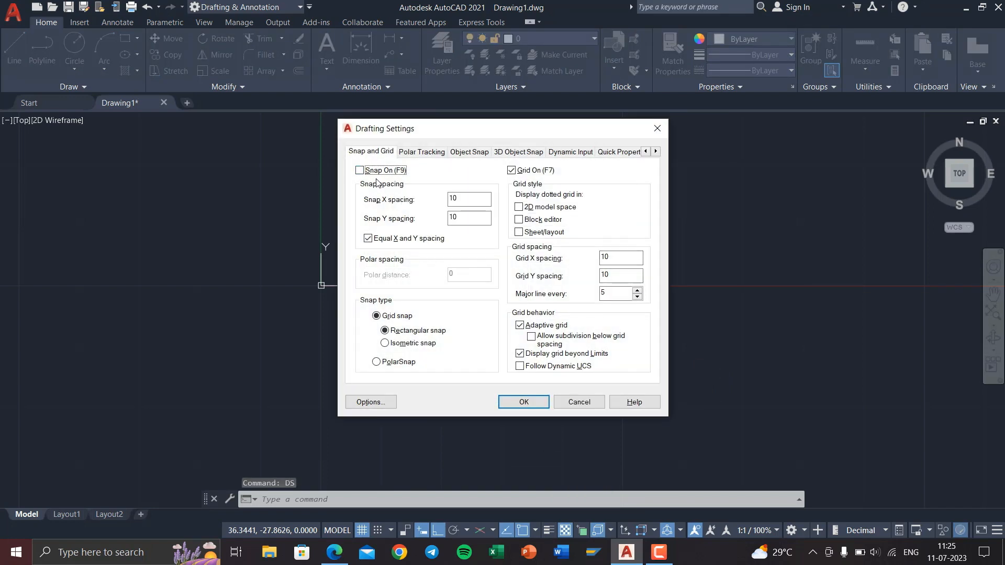
click(654, 129)
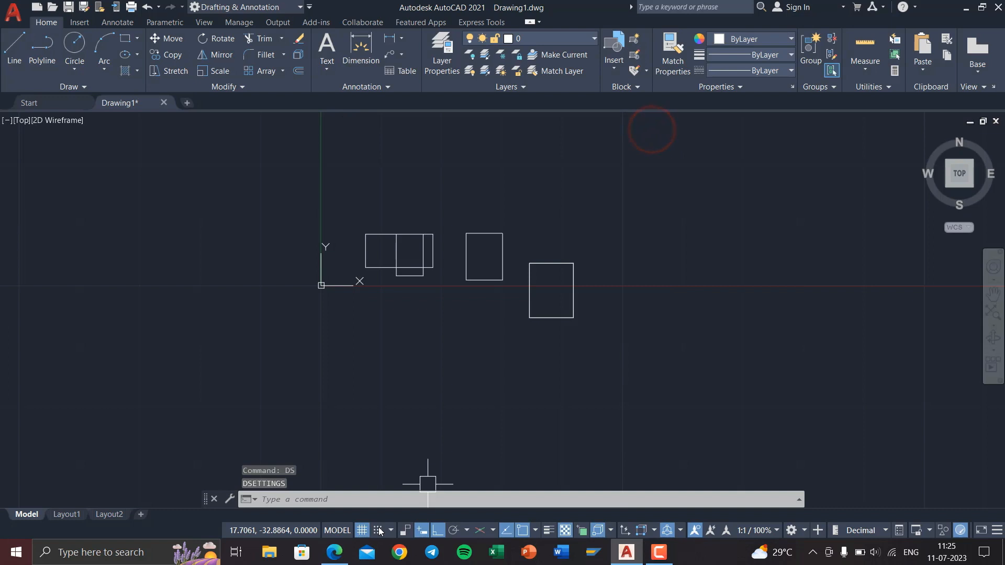
Step: Turn snap mode on and start a line to try moving the crosshair between grid points above the rectangles
click(379, 530)
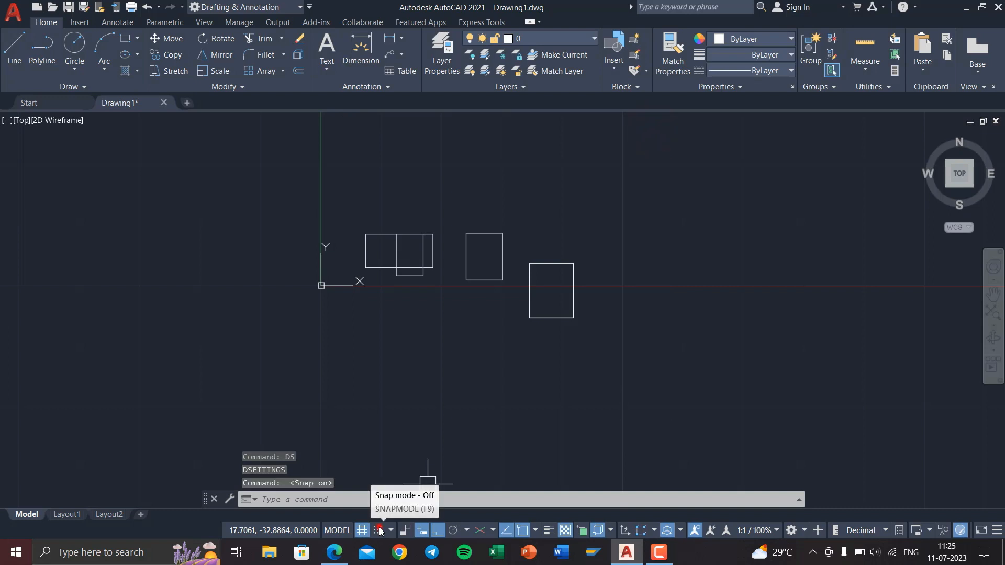
click(18, 49)
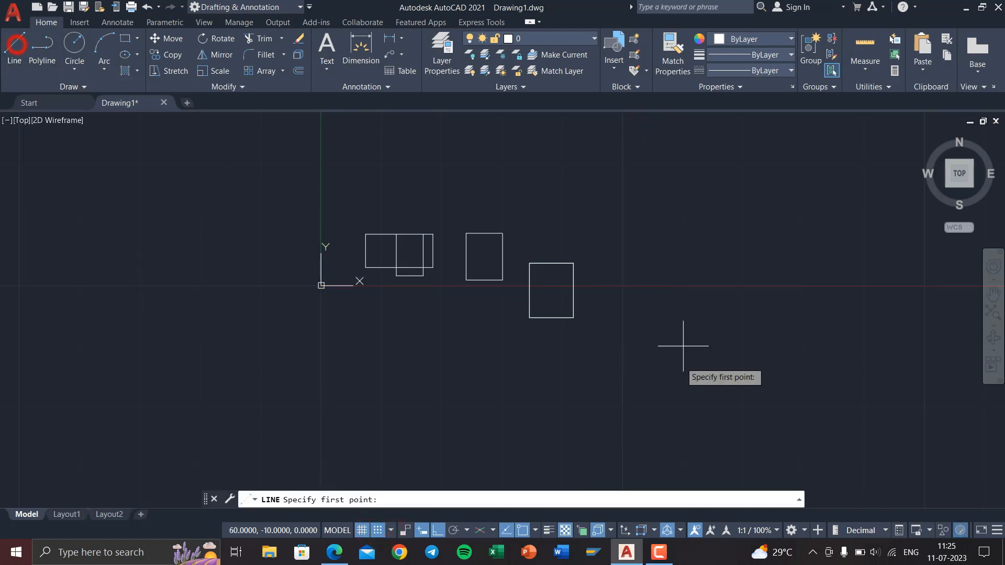
scroll(597, 351, up, 2)
scroll(495, 313, up, 4)
mouse_move(495, 314)
middle_down()
mouse_move(531, 408)
mouse_move(639, 343)
middle_up()
scroll(586, 278, down, 4)
middle_drag(584, 277, 567, 328)
scroll(578, 314, up, 2)
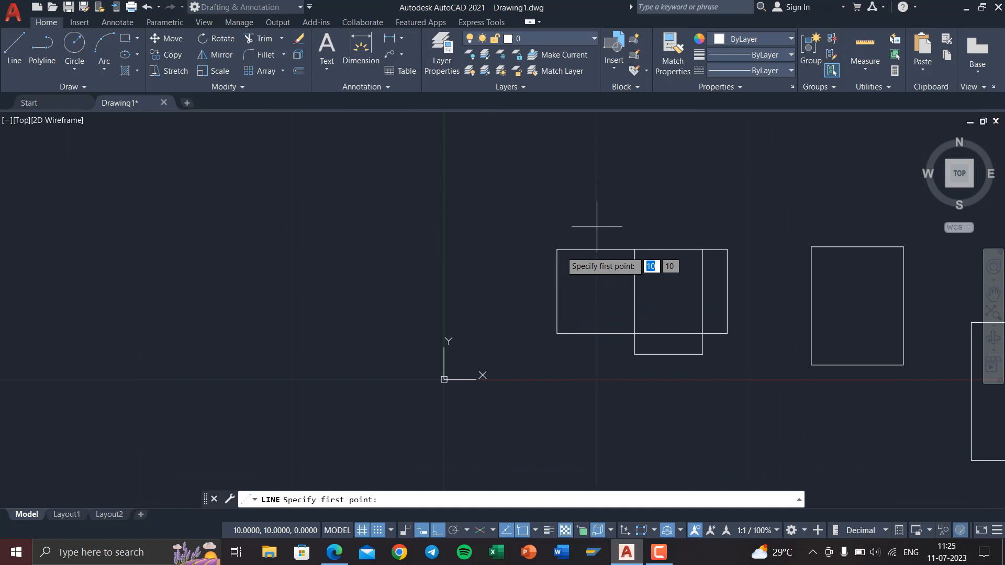
middle_drag(599, 220, 496, 417)
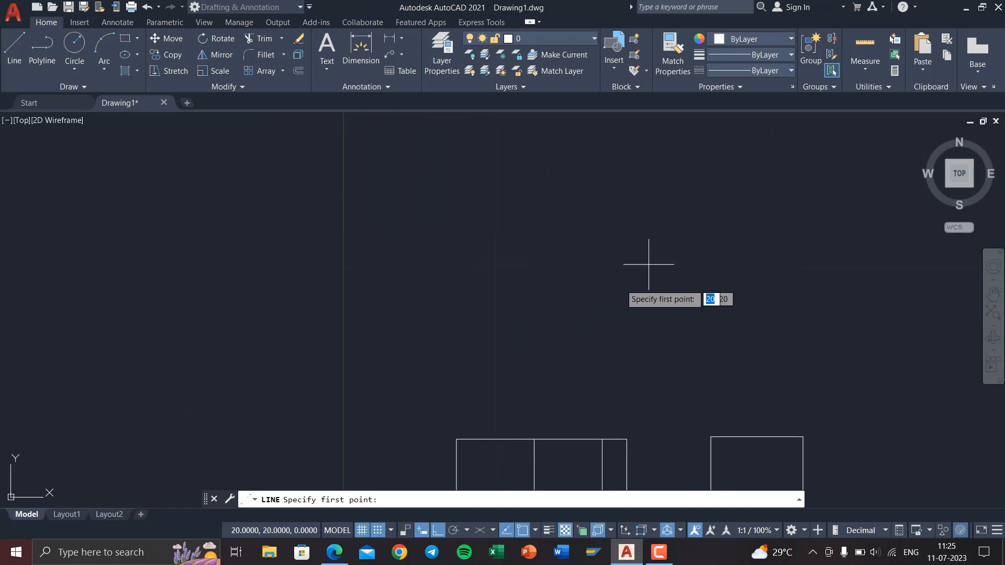
middle_drag(739, 290, 442, 325)
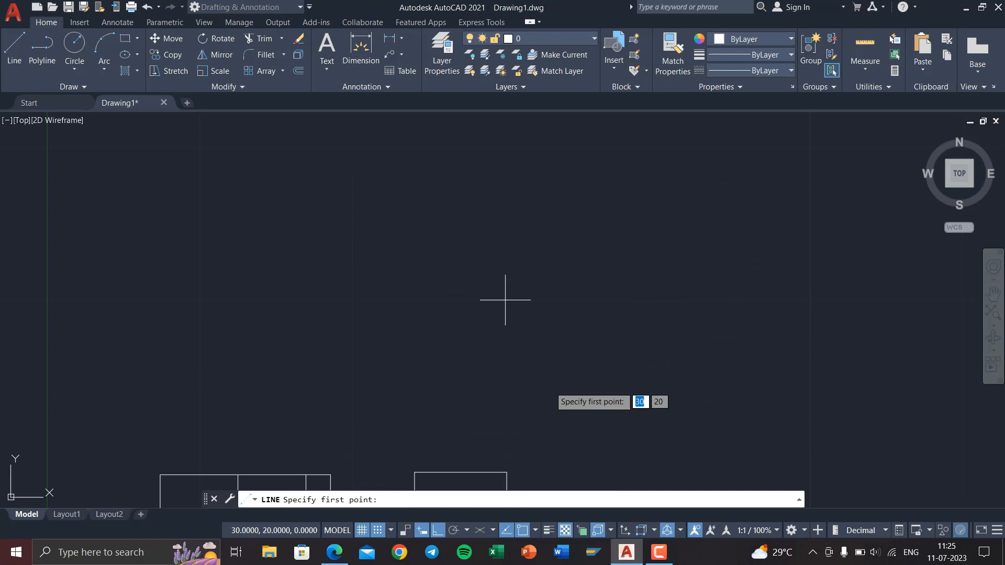
Step: Turn snap mode off, compare the free crosshair movement, and cancel the line command
click(378, 530)
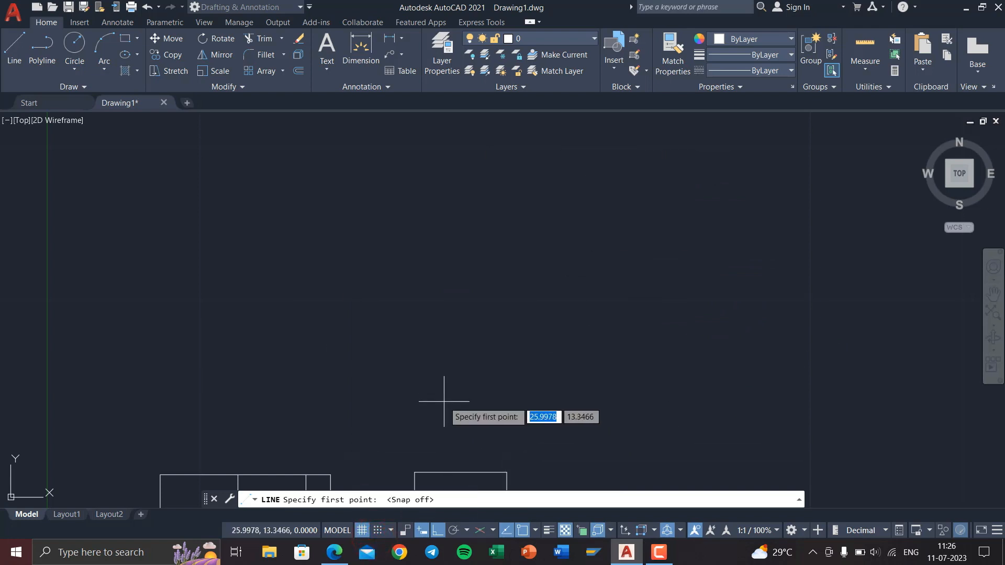
key(Escape)
key(Escape)
key(Escape)
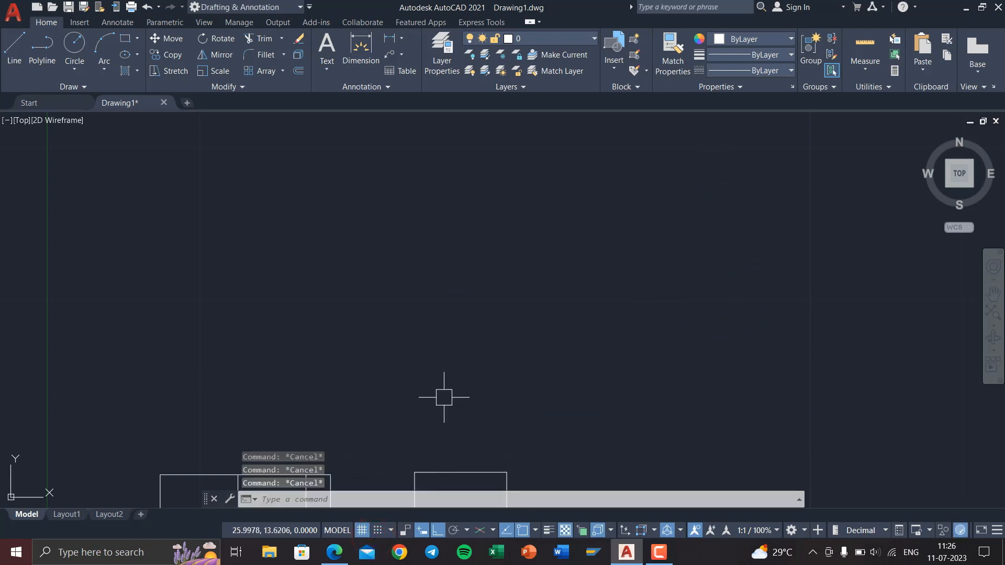
scroll(528, 395, down, 4)
middle_drag(528, 395, 561, 224)
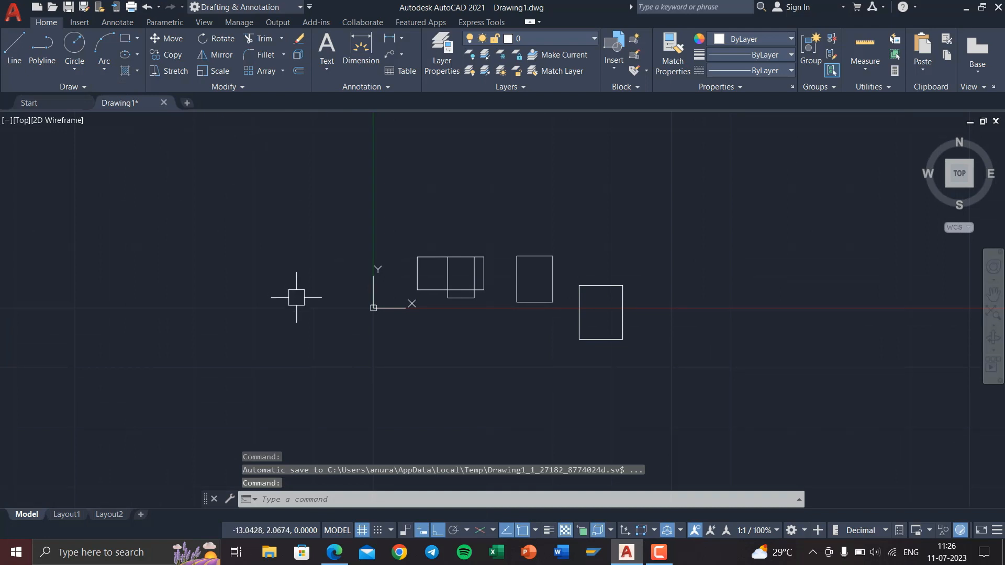
Step: Switch to the shortcut PDF in Edge, underline Polar Tracking, and handwrite "polar = Angle" below the list
click(344, 556)
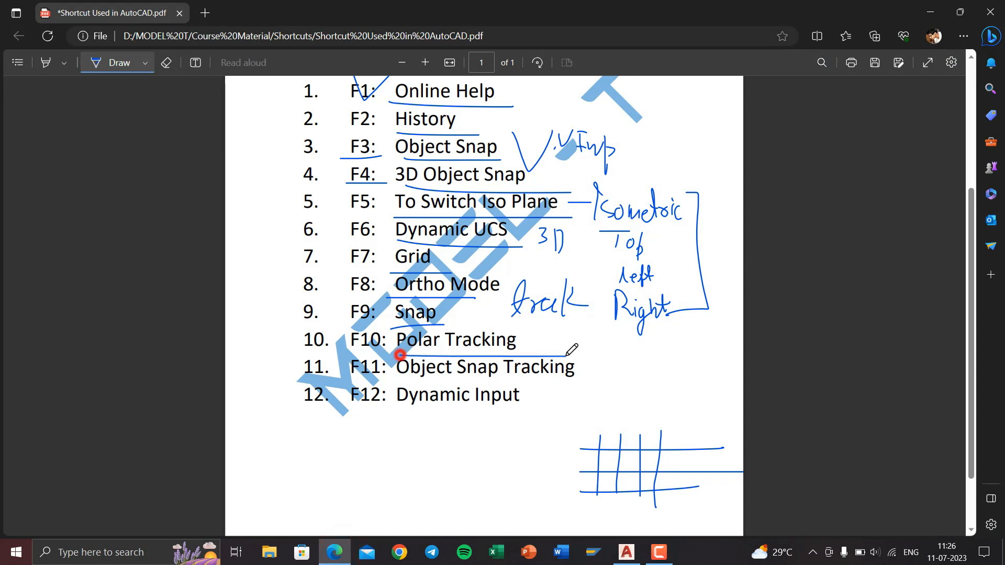
scroll(520, 366, down, 2)
click(274, 364)
mouse_move(274, 368)
mouse_down()
mouse_move(302, 386)
mouse_move(294, 381)
mouse_move(321, 373)
mouse_move(362, 378)
mouse_up()
drag(362, 394, 373, 363)
drag(372, 364, 374, 381)
mouse_move(376, 382)
mouse_down()
mouse_move(392, 376)
mouse_move(419, 394)
mouse_up()
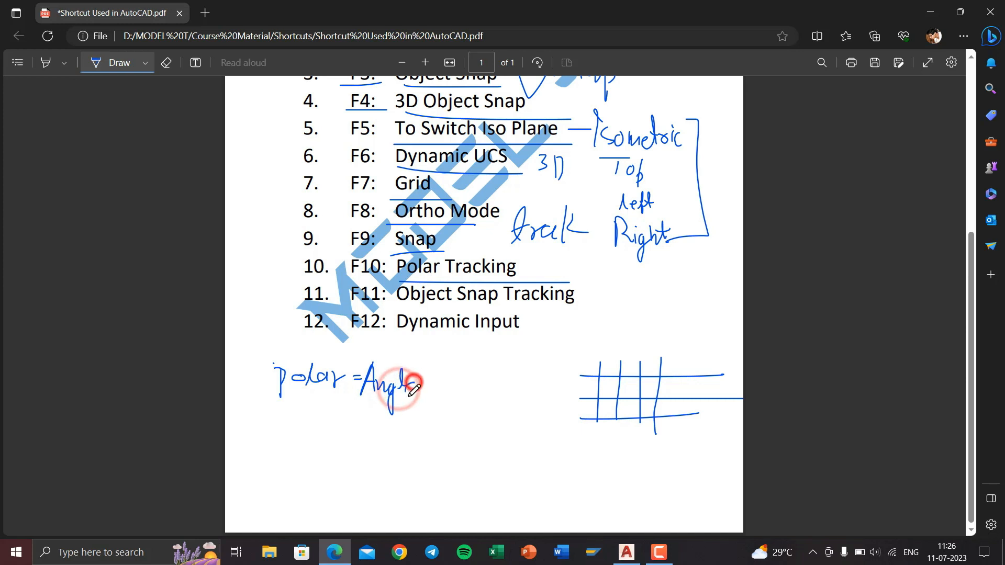
Step: Switch to AutoCAD, turn on Polar Tracking (F10) in Drafting Settings, and apply an increment angle of 30
click(942, 4)
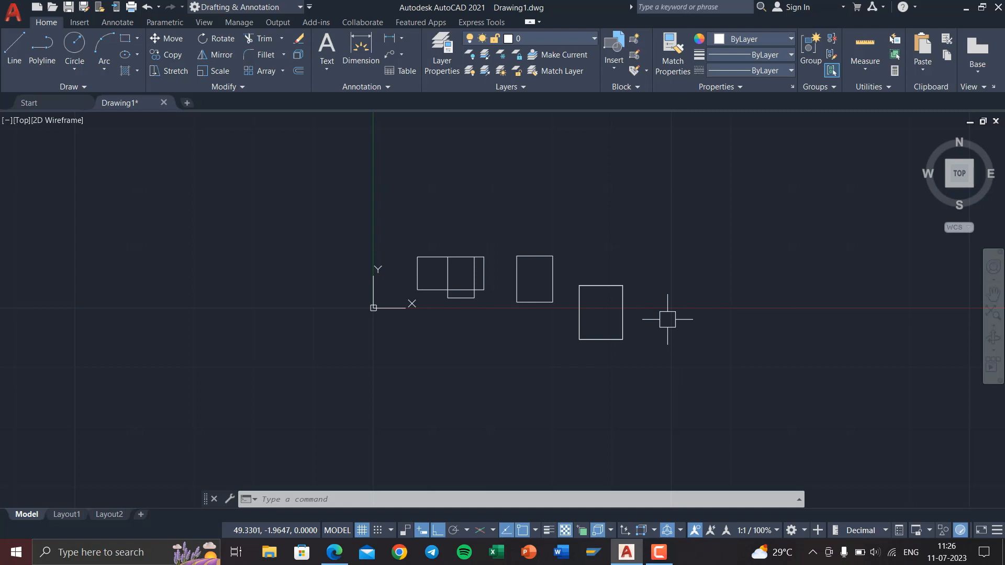
middle_drag(671, 338, 618, 406)
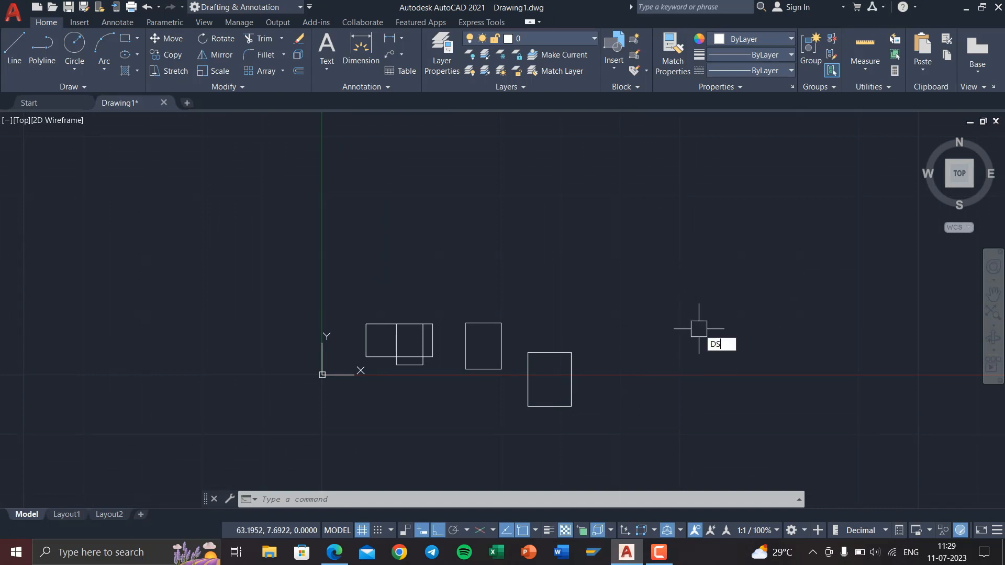
key(Return)
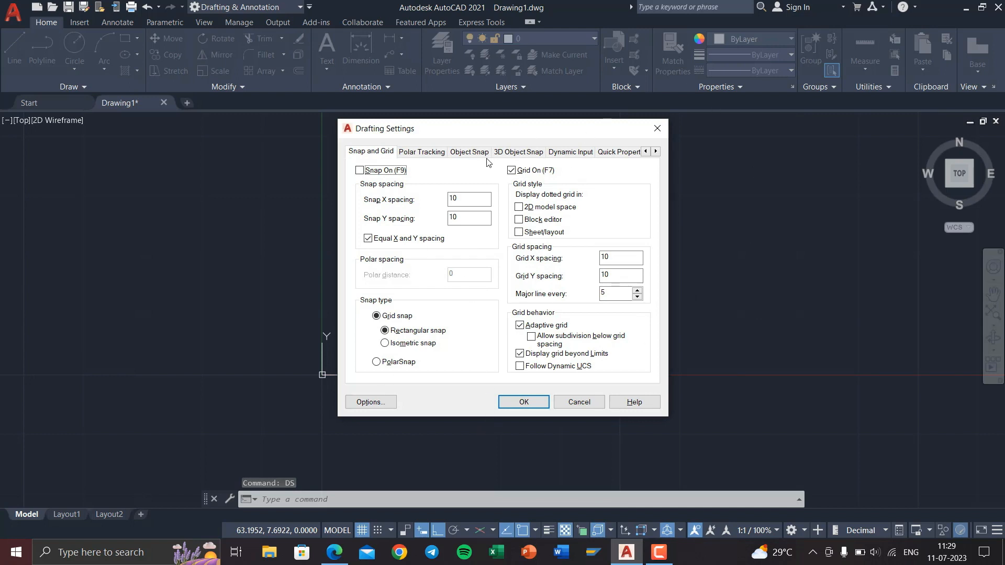
click(440, 155)
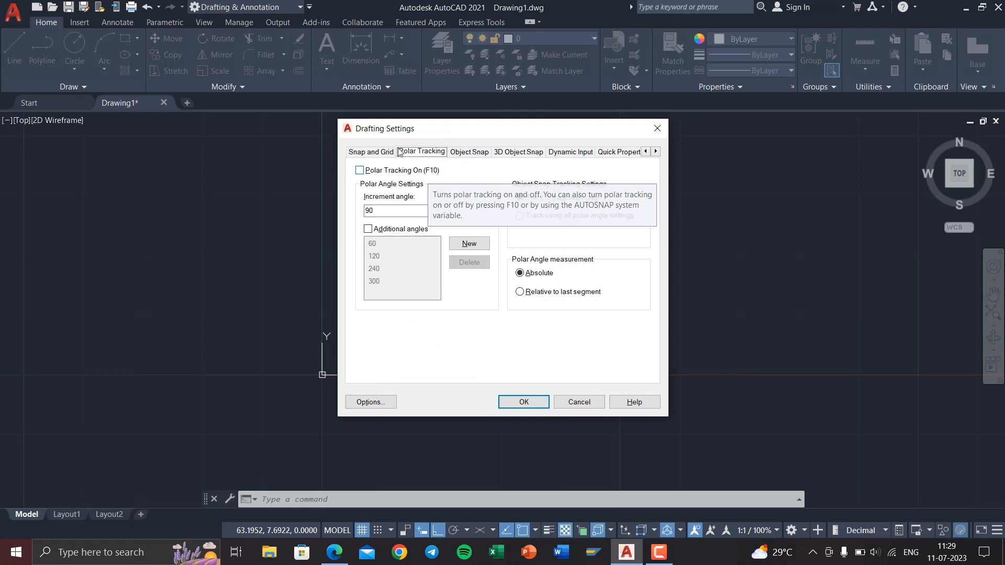
click(358, 170)
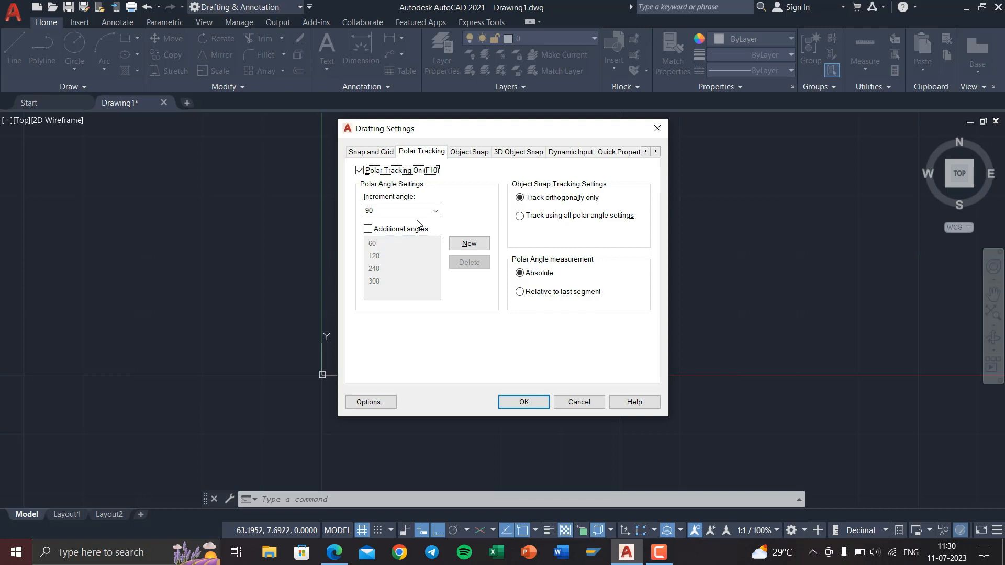
click(435, 212)
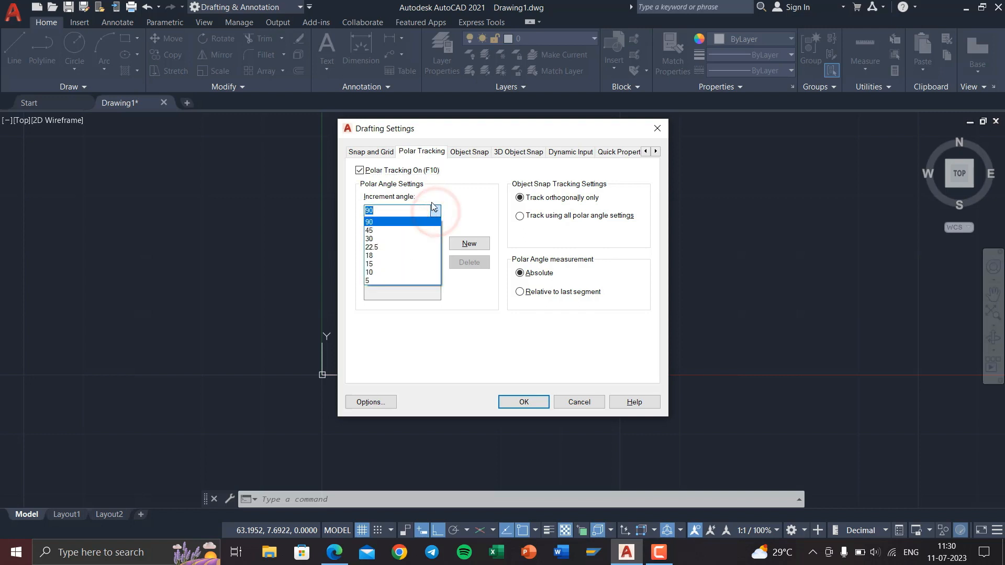
click(435, 210)
click(435, 210)
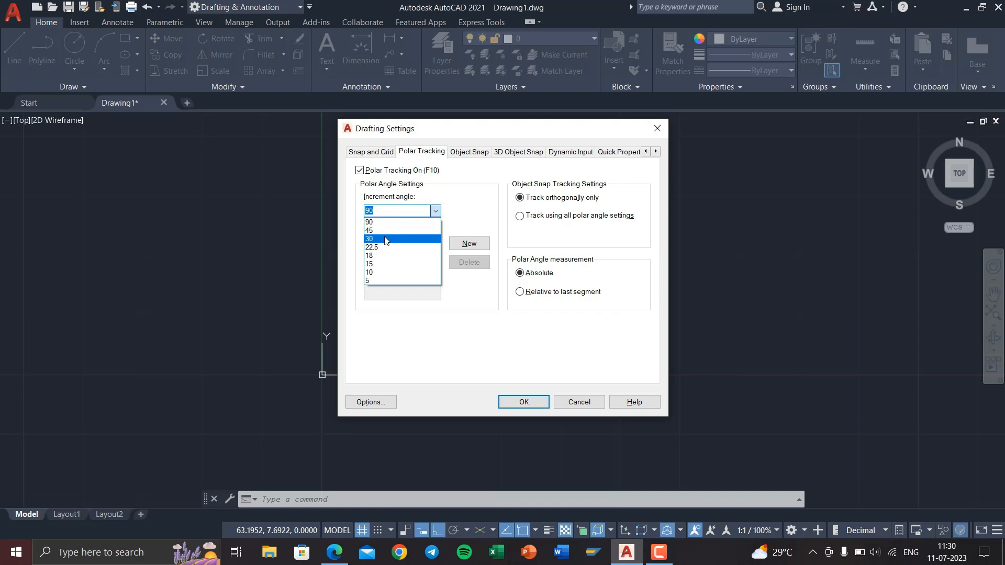
click(524, 402)
Step: Try polar tracking on a line started to the right of the rectangles, sweeping through several directions, and cancel it
click(16, 59)
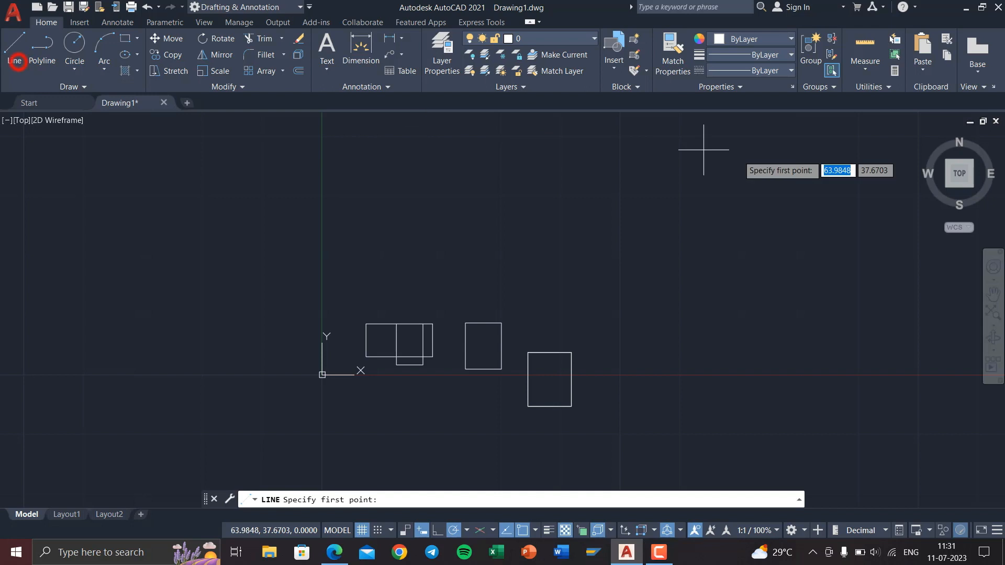
click(683, 317)
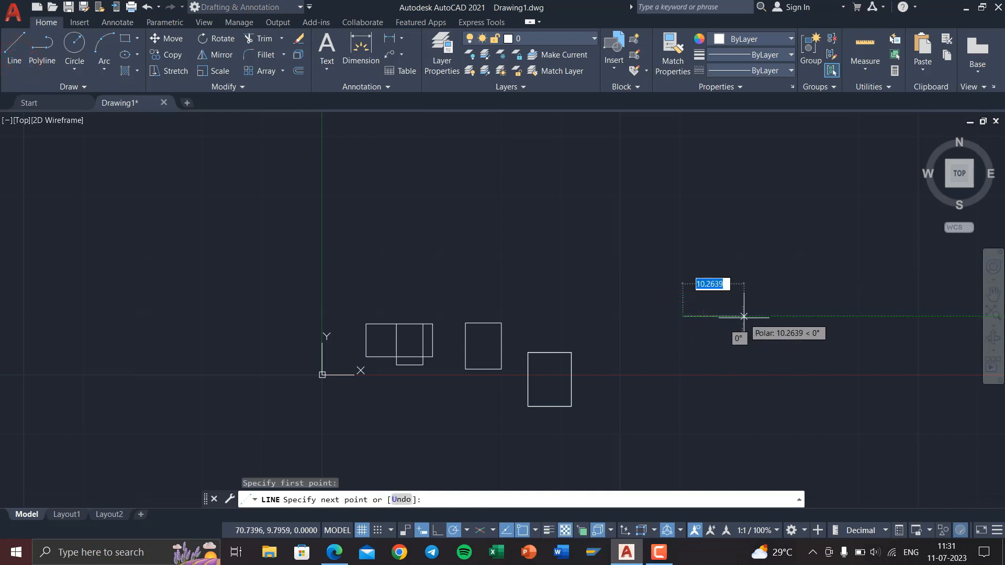
scroll(755, 289, up, 2)
middle_drag(755, 289, 603, 358)
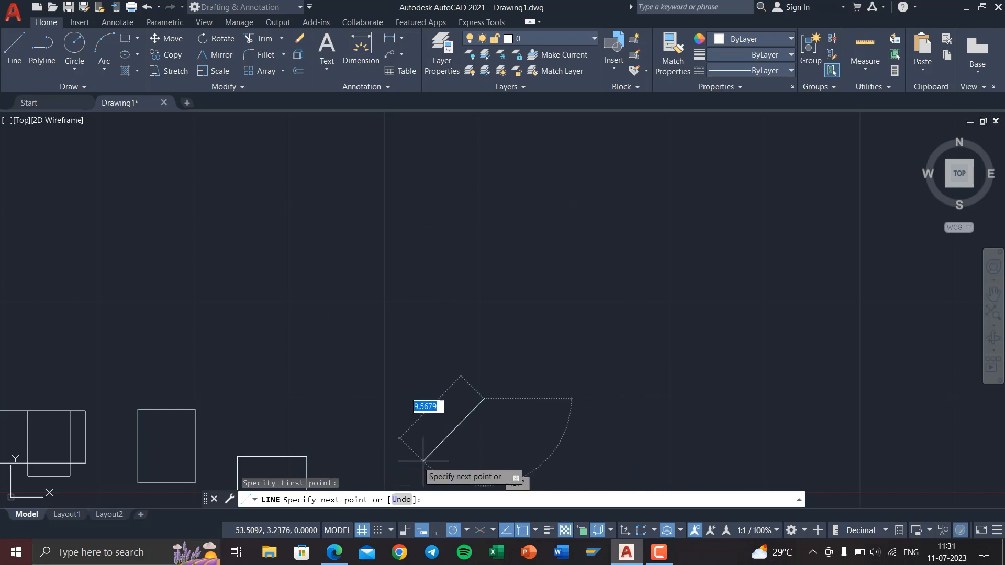
key(Escape)
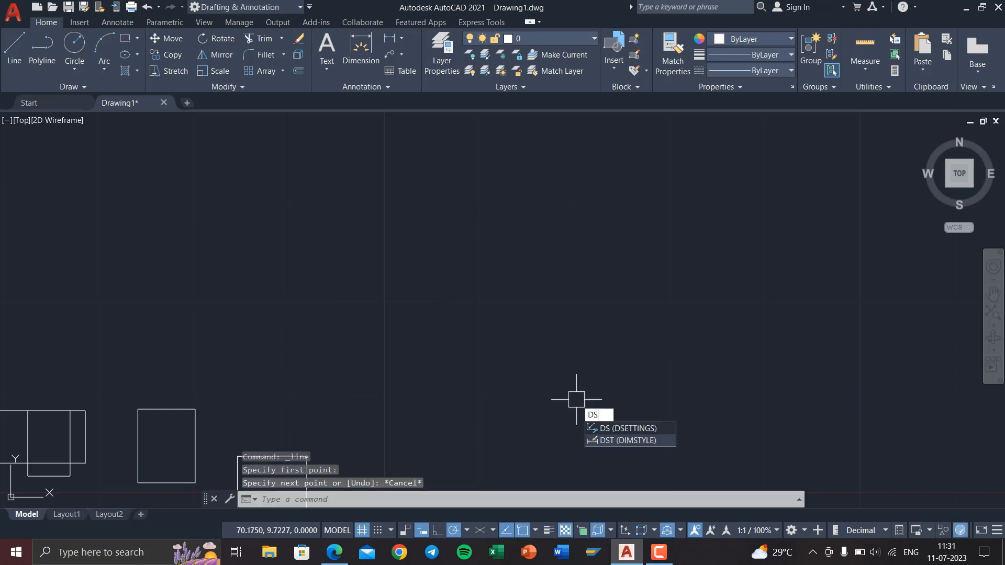
Step: Enable additional angles in the Polar Tracking settings and delete the listed angles 60, 120, 240 and 300
key(Return)
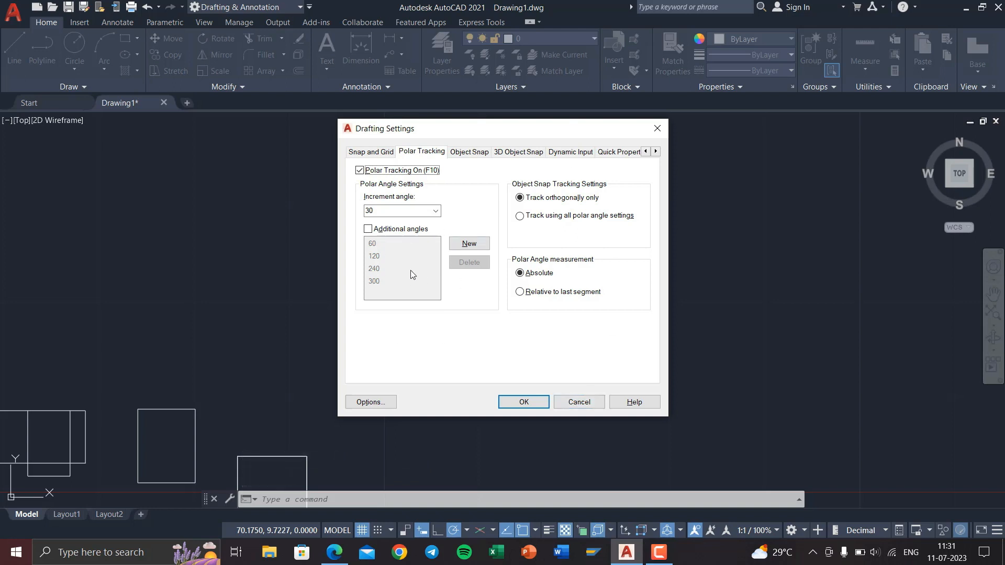
click(369, 229)
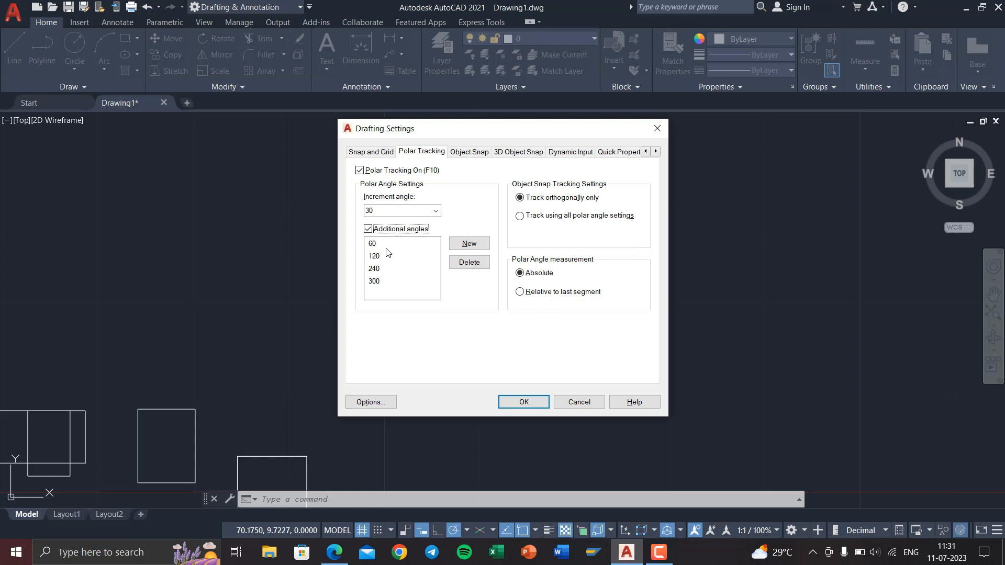
click(373, 244)
shift+click(374, 281)
click(476, 262)
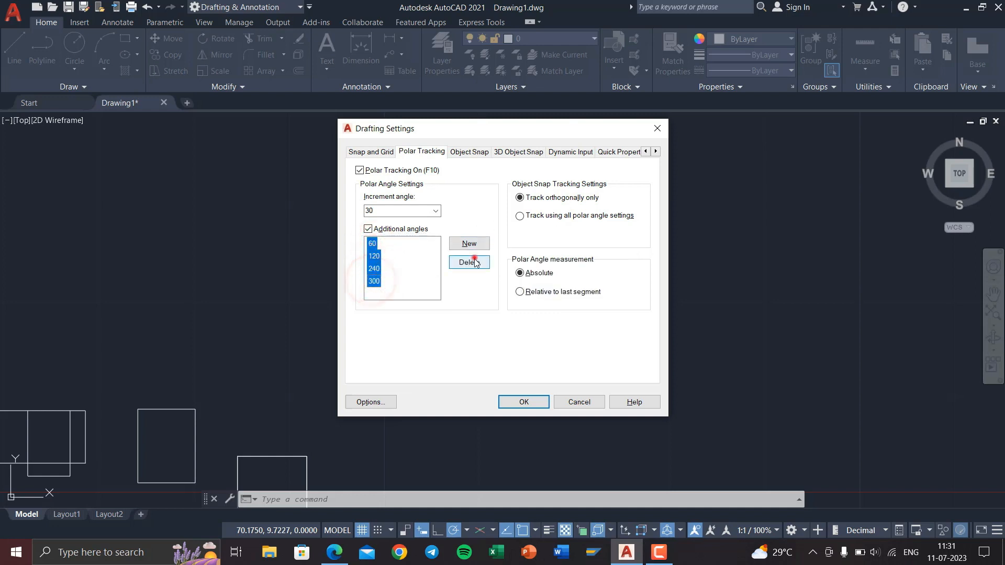
Step: Add 33, 67 and 135 as new additional polar tracking angles
click(386, 230)
click(464, 243)
text(33)
click(465, 244)
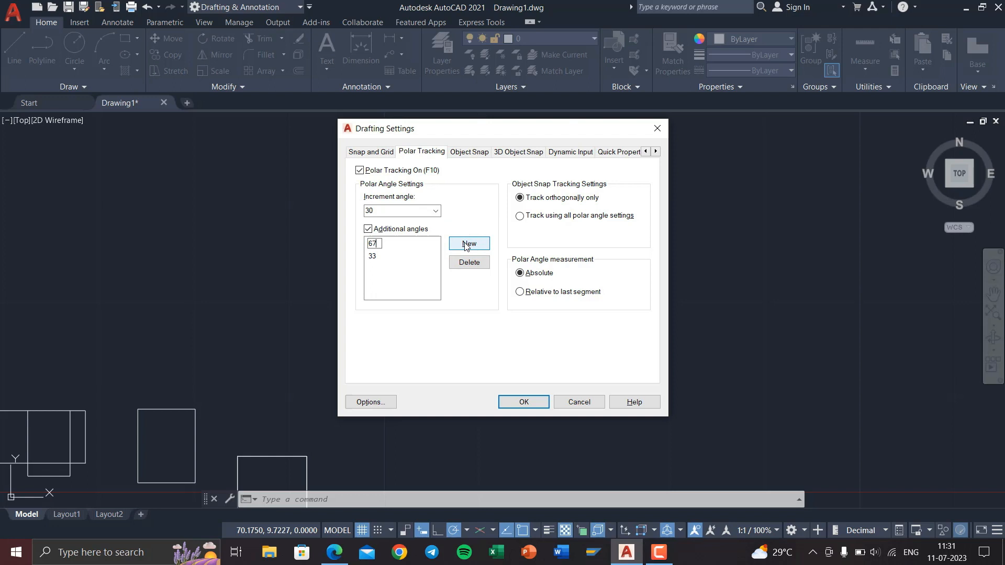
click(467, 244)
text(135)
Step: Set the polar increment angle to 90, turn Polar Tracking off, and apply the settings
click(435, 212)
click(379, 229)
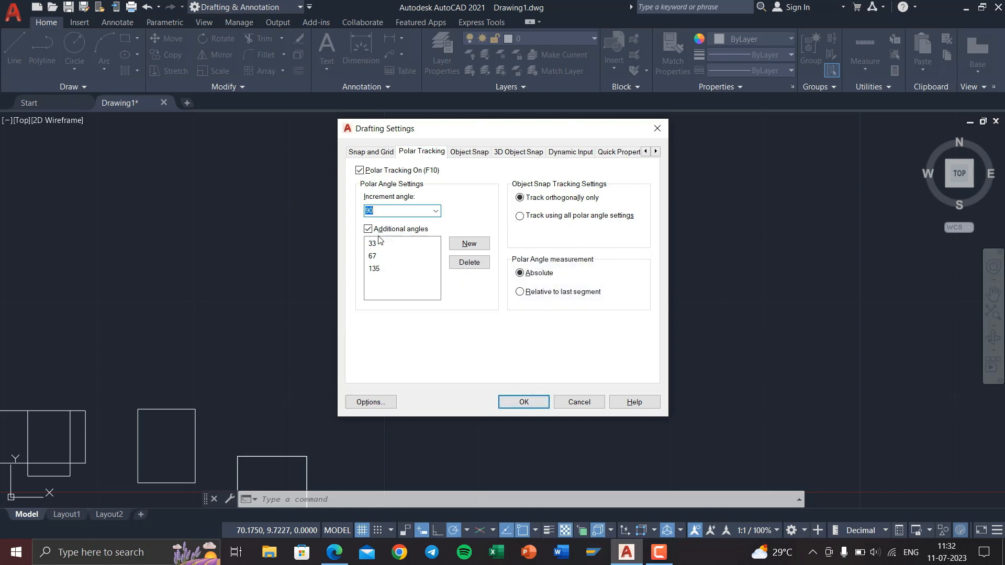
click(359, 171)
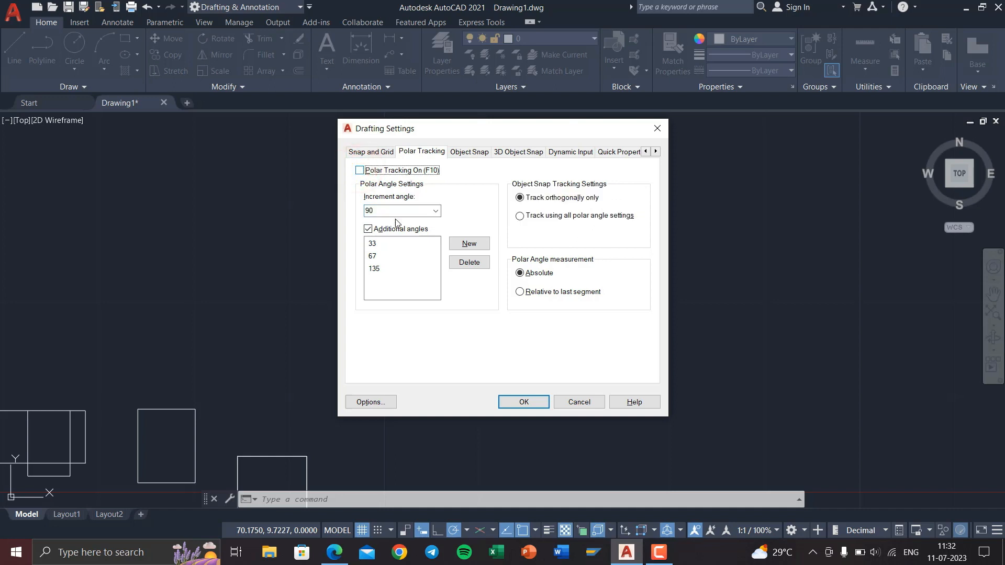
click(531, 407)
Step: Try a line in the empty drawing area with polar tracking off, and cancel it
click(14, 52)
click(571, 324)
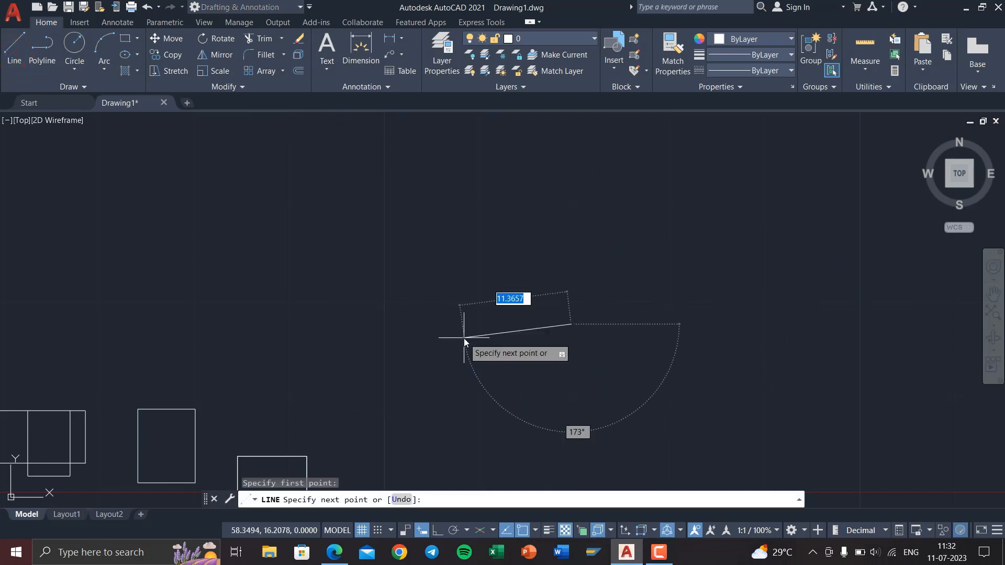
key(Escape)
key(Escape)
Step: Turn Polar Tracking back on in Drafting Settings and apply the change
key(Return)
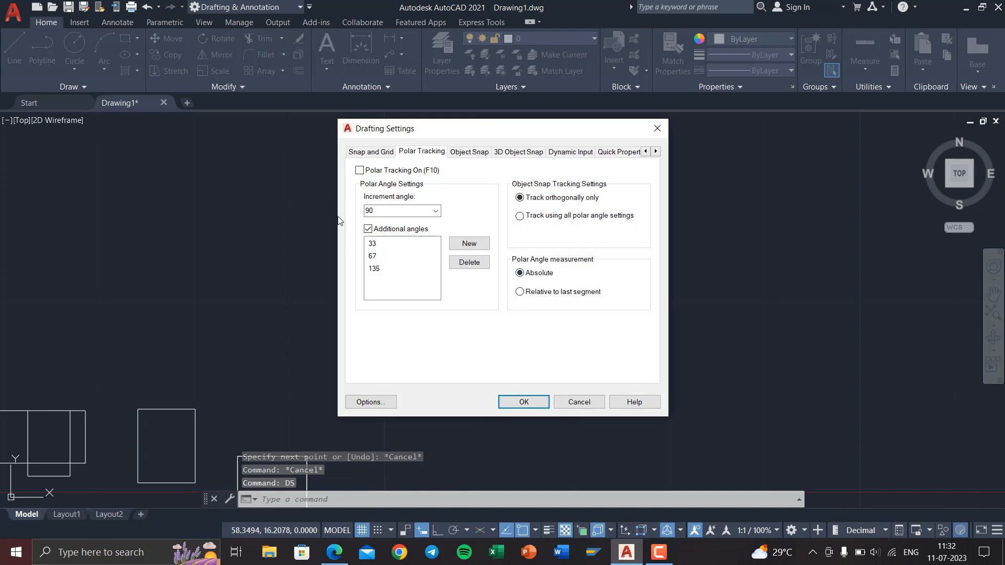
click(529, 401)
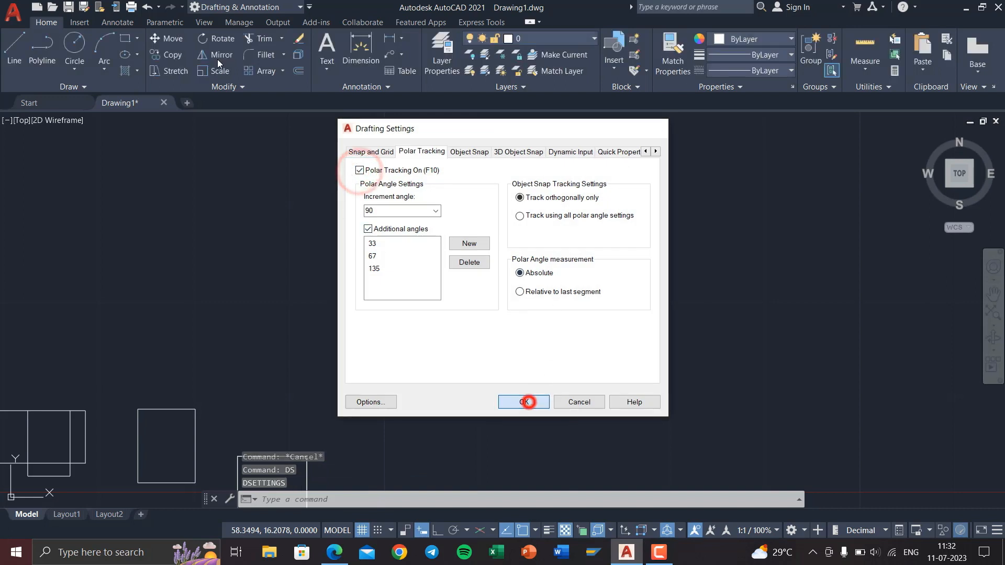
Step: Try a line in the empty drawing area along the 135° polar tracking angle, and cancel it
click(14, 49)
scroll(592, 335, down, 2)
scroll(589, 341, down, 2)
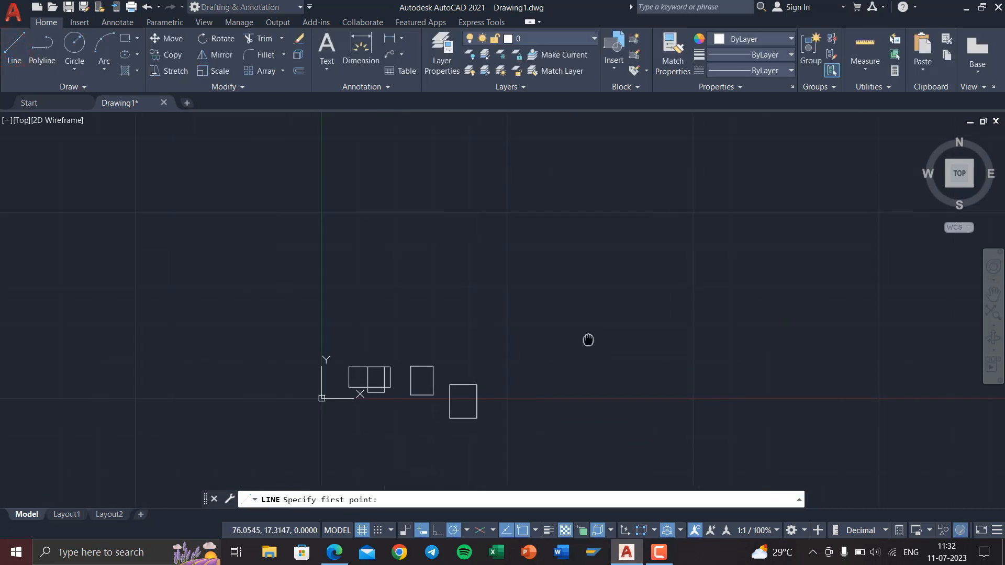
click(622, 335)
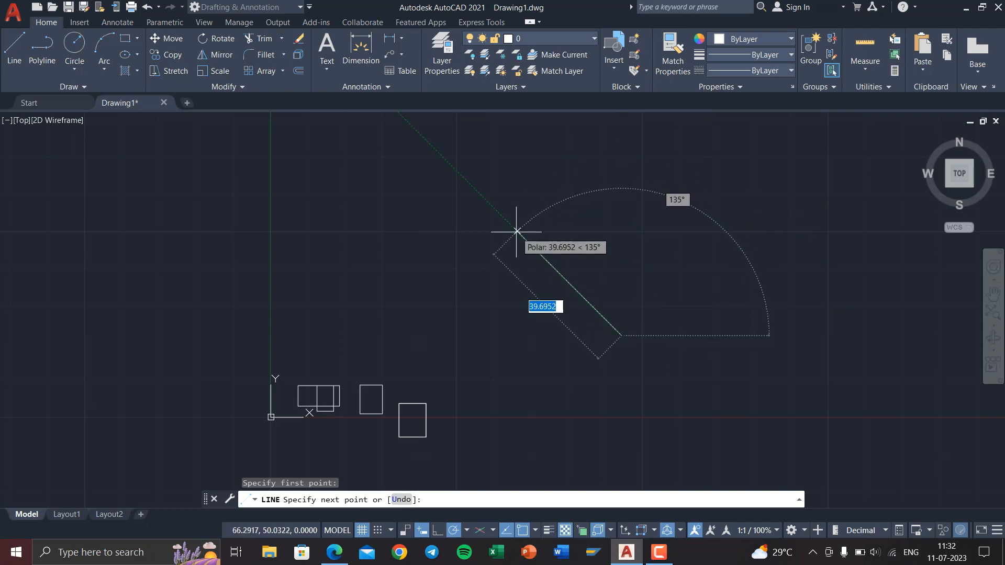
key(Escape)
key(Escape)
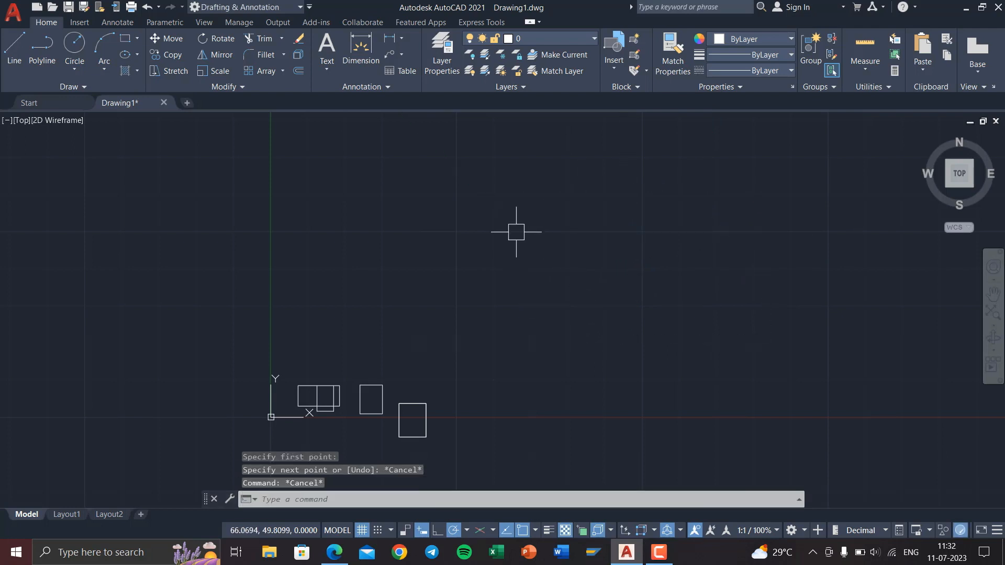
Step: Switch to the shortcuts PDF in the browser, underline the F11: Object Snap Tracking and F12: Dynamic Input entries, and return to AutoCAD
click(335, 553)
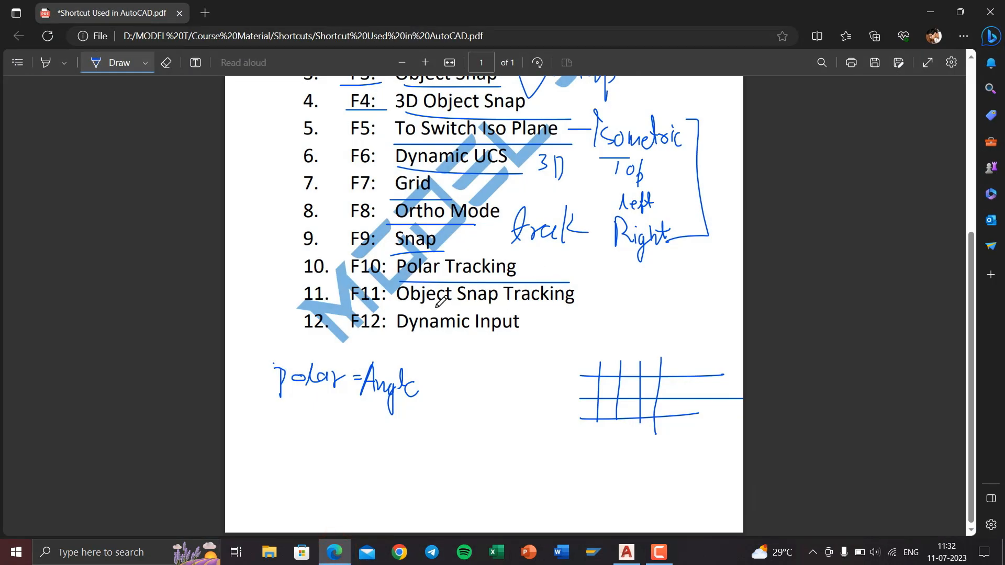
drag(353, 304, 585, 305)
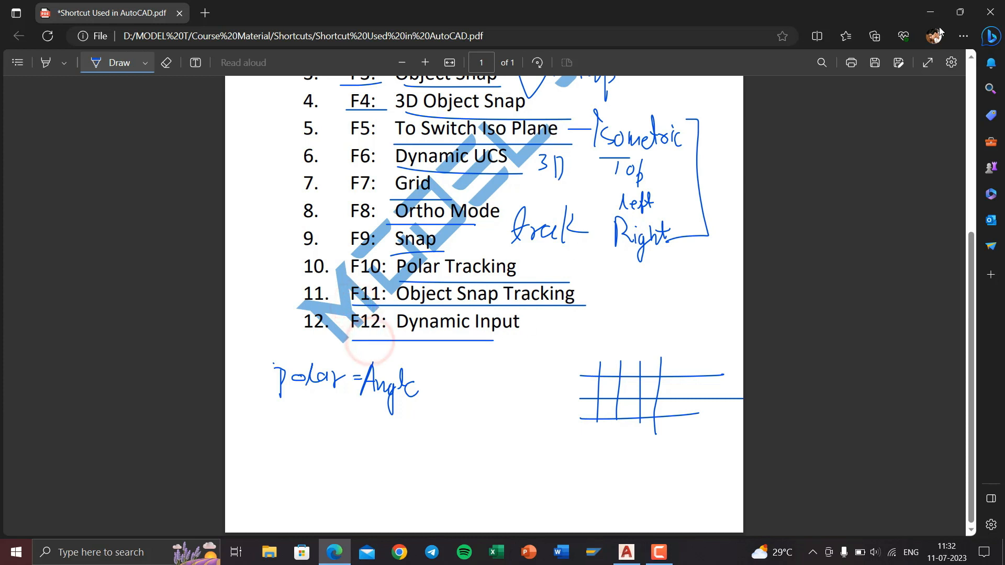
click(930, 11)
Step: Check the Object Snap Tracking option among the object snap settings in Drafting Settings, and close the dialog
text(ds)
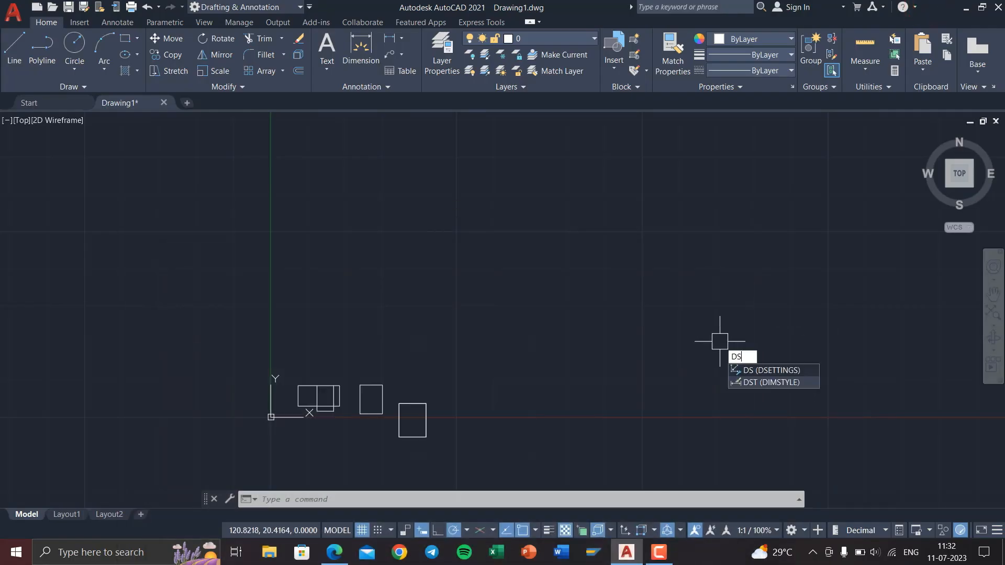
key(Return)
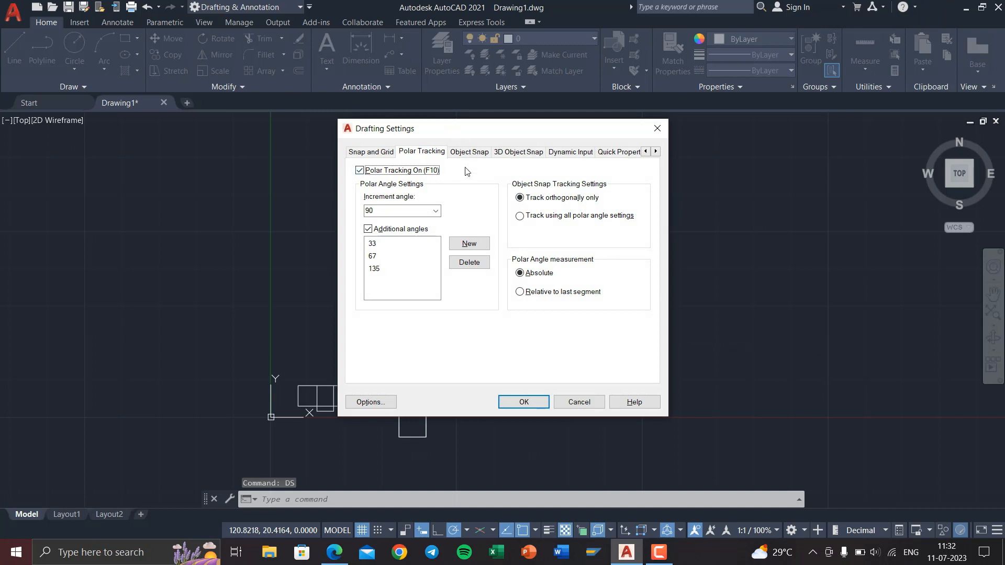
click(468, 152)
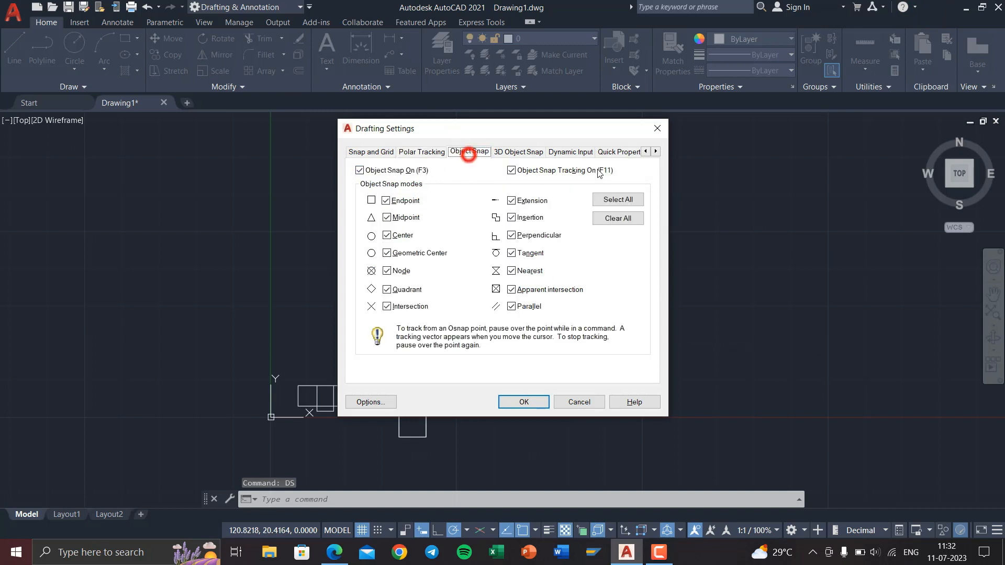
click(523, 403)
Step: Turn on Ortho and draw a vertical line about 15.4 units long and a horizontal line about 33.8 units long beside the existing rectangles
click(15, 52)
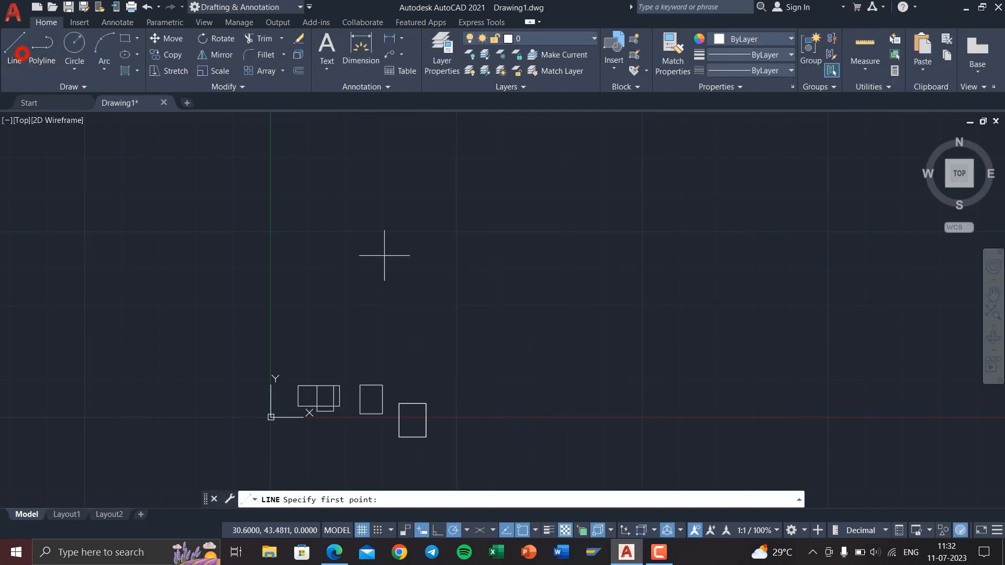
click(441, 531)
scroll(458, 240, up, 2)
middle_drag(460, 435, 497, 126)
middle_drag(511, 210, 494, 316)
scroll(494, 316, up, 2)
click(508, 294)
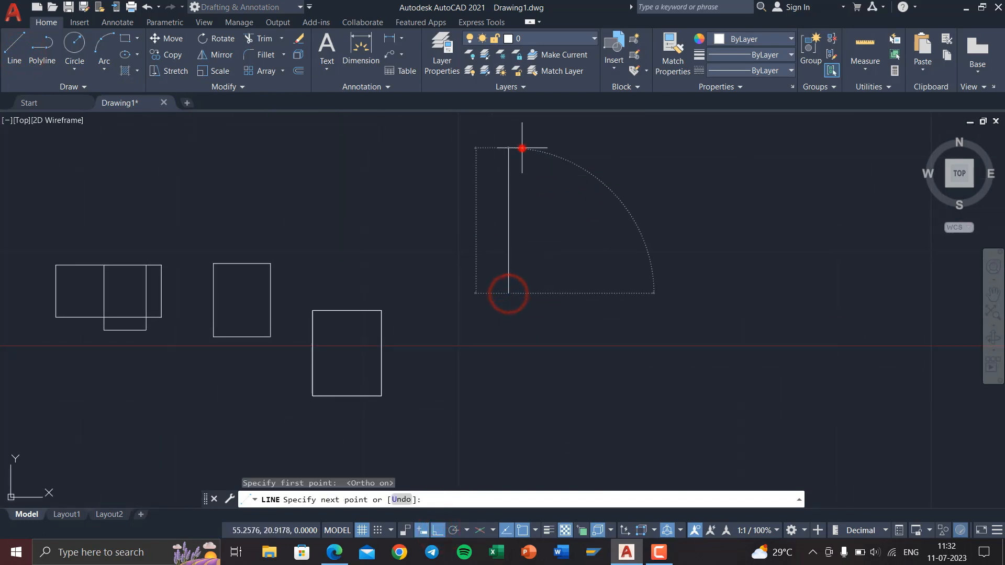
click(522, 148)
click(828, 158)
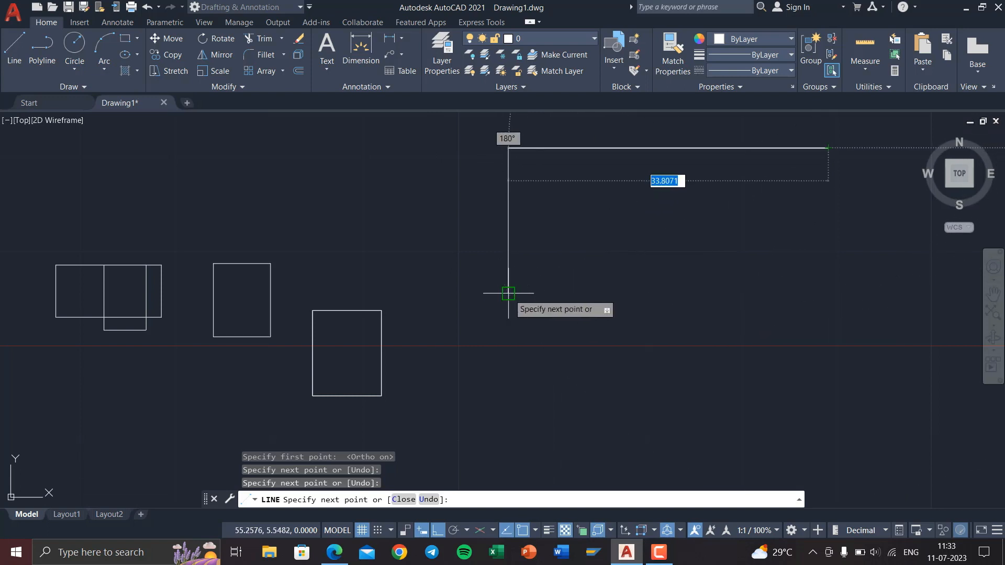
Step: Complete the rectangle with a right side tracked level with the starting corner and a bottom edge back to that corner
middle_drag(786, 246, 678, 316)
scroll(678, 316, down, 2)
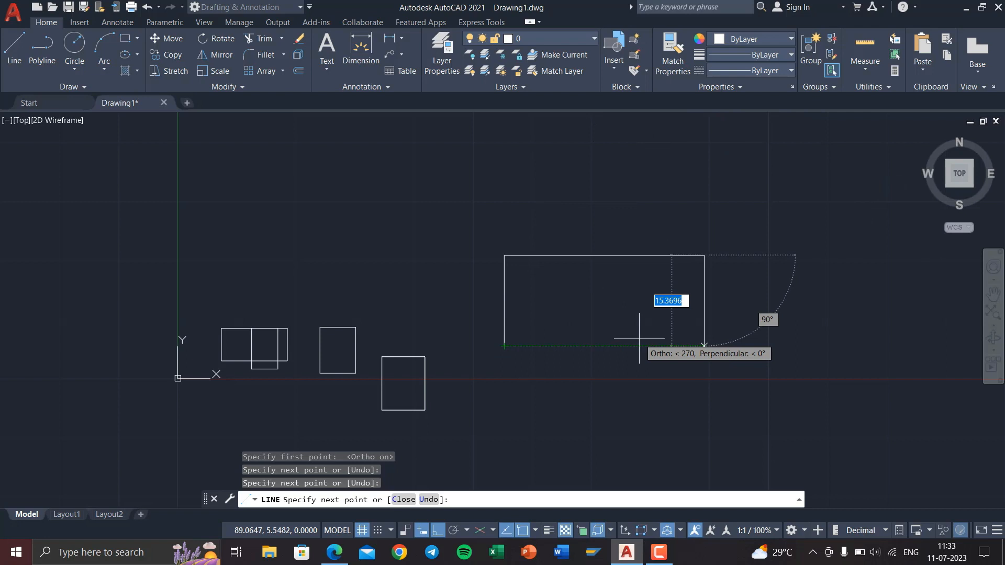
click(639, 339)
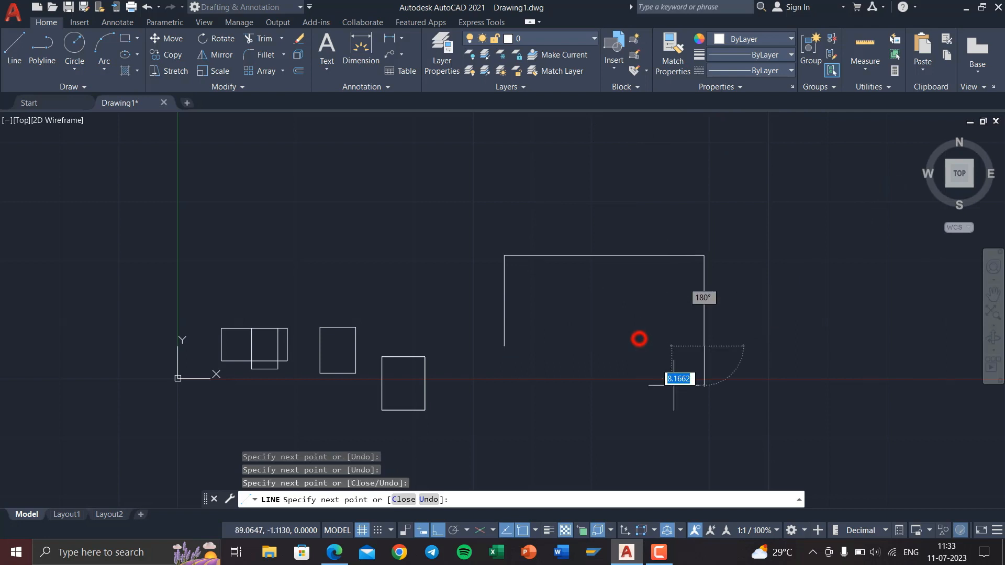
click(504, 345)
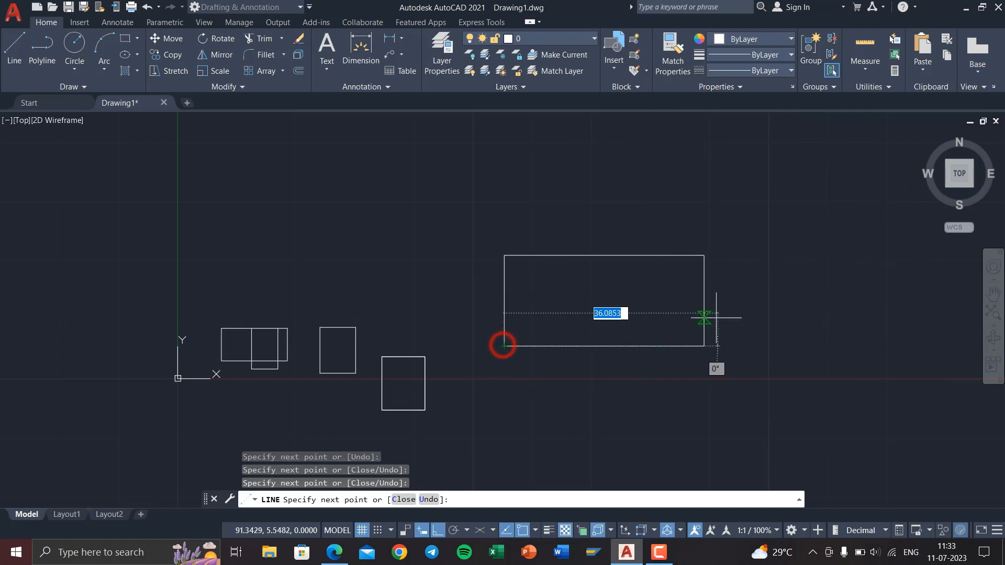
key(Return)
Step: Draw a larger three-sided shape, open at the bottom, to the right of the new rectangle, aligning its lower ends
scroll(710, 320, down, 2)
middle_drag(707, 321, 287, 392)
key(Return)
click(404, 336)
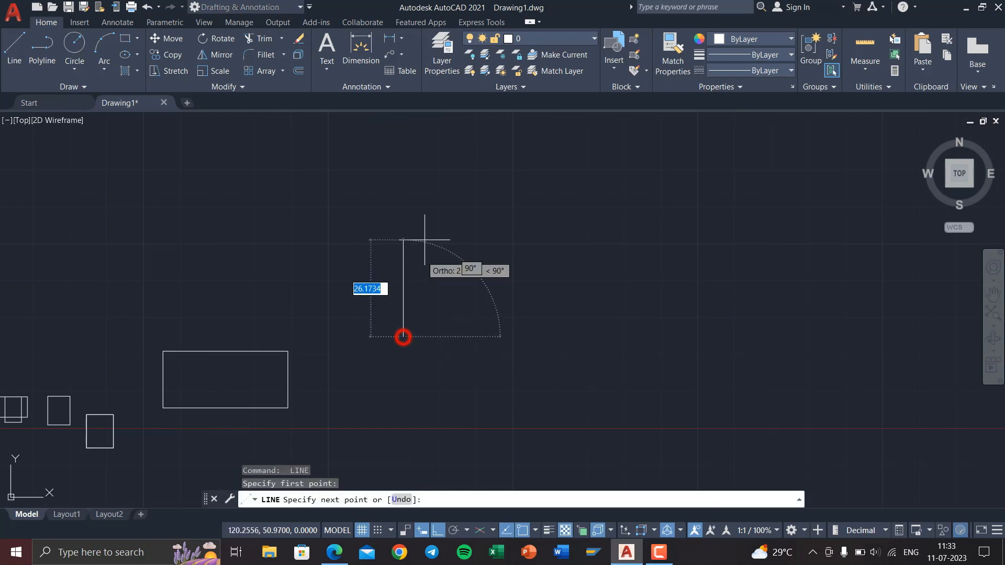
click(428, 212)
click(741, 212)
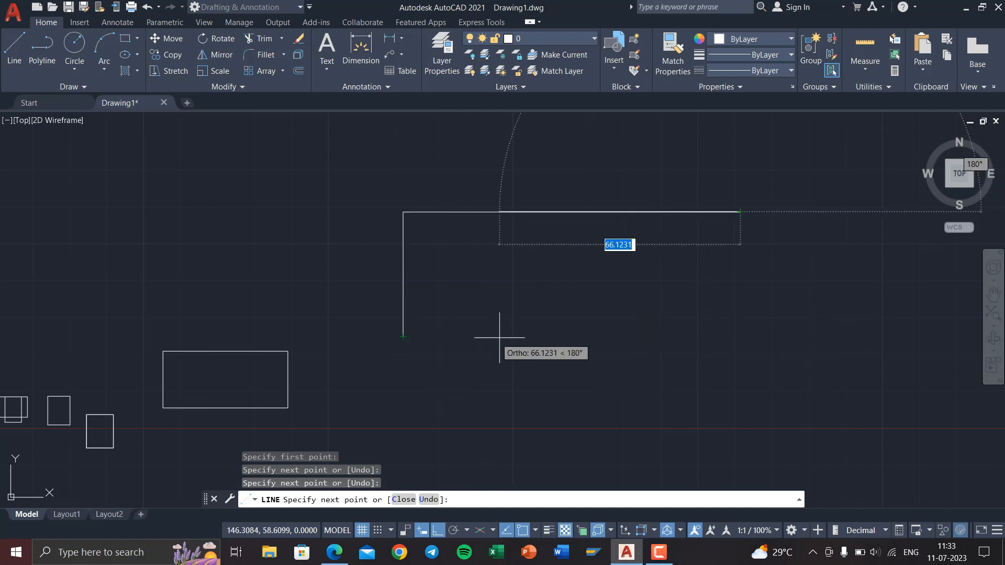
click(675, 340)
key(Return)
Step: Try starting a line level with the open shape's lower-right endpoint using object snap tracking, and cancel it
key(Return)
middle_drag(676, 341, 246, 359)
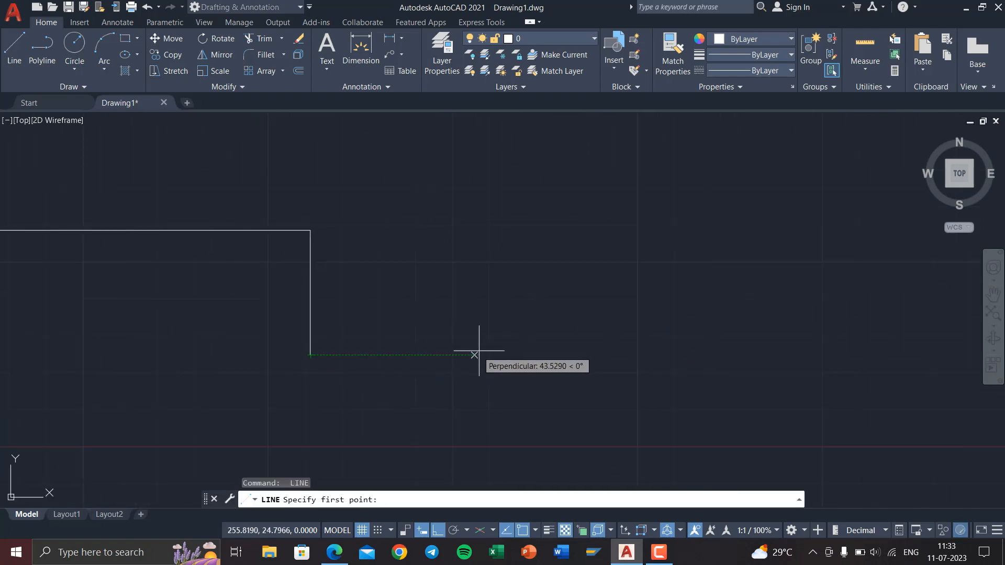
click(529, 355)
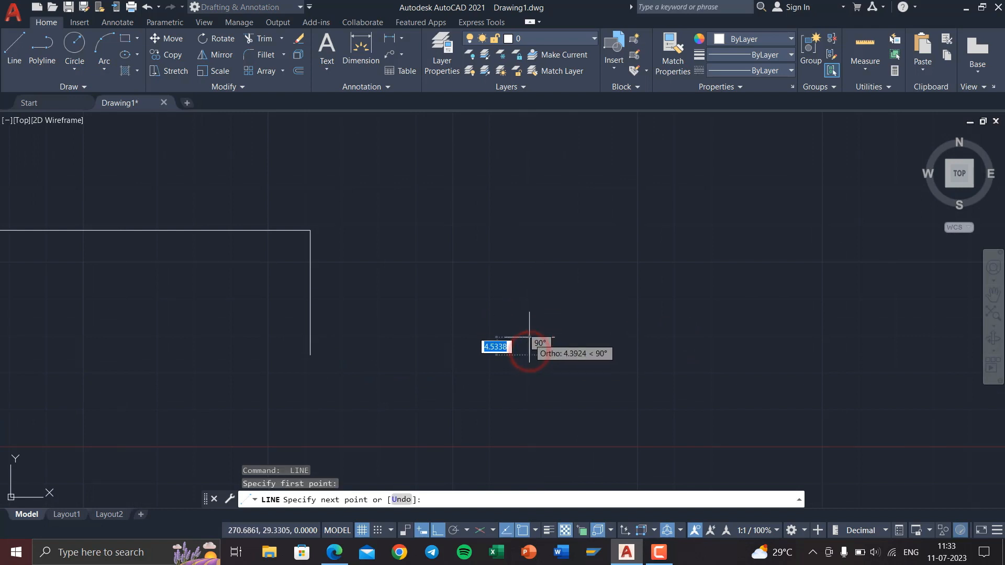
key(Escape)
Step: Turn off the Extension object snap and Object Snap Tracking in Drafting Settings, and apply the changes
text(DS)
key(Return)
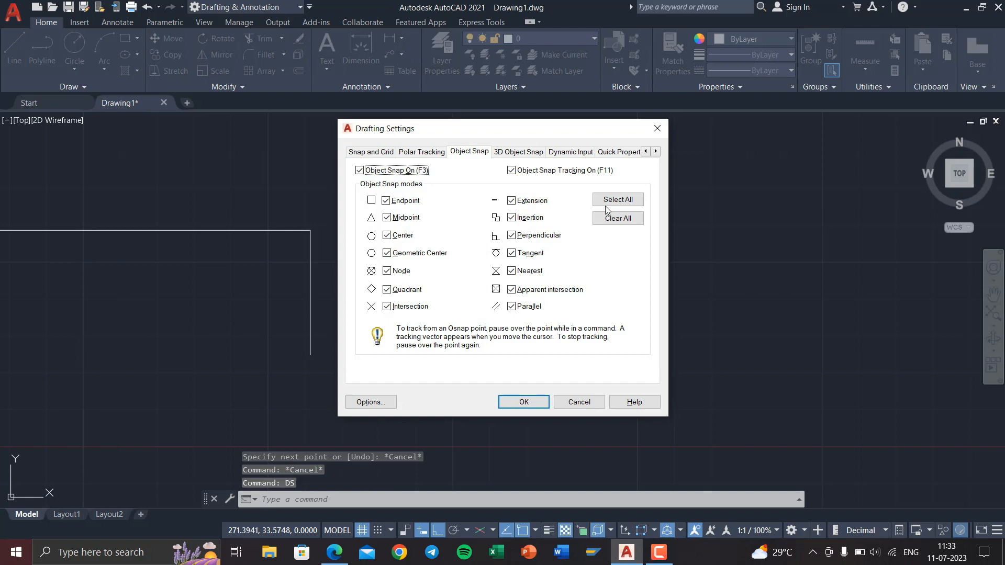
click(511, 200)
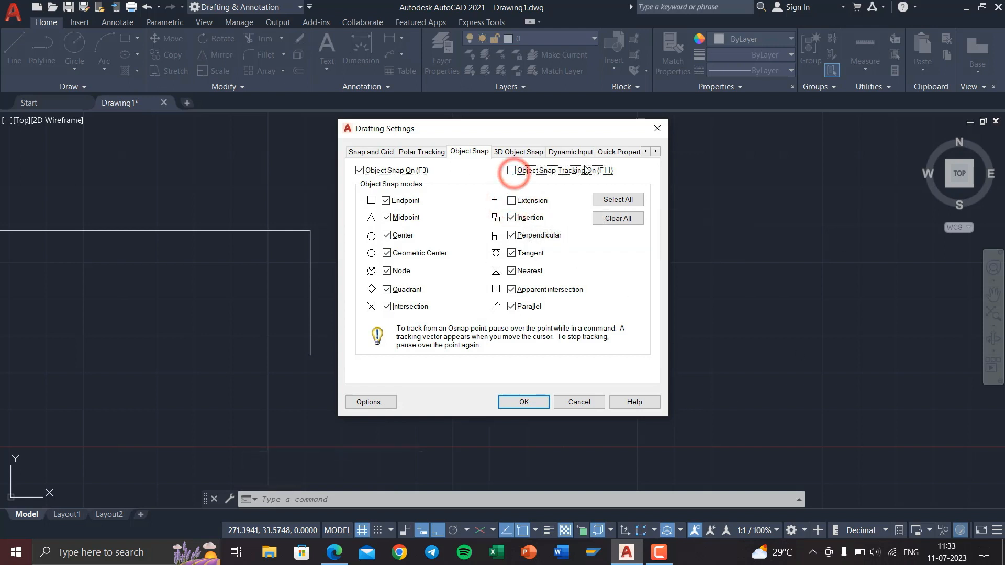
click(507, 398)
Step: Try starting a line to the right of the open shape with Extension and Object Snap Tracking off, and end the command
mouse_move(439, 399)
middle_down()
mouse_move(860, 373)
mouse_move(472, 436)
middle_up()
scroll(853, 375, down, 2)
key(Return)
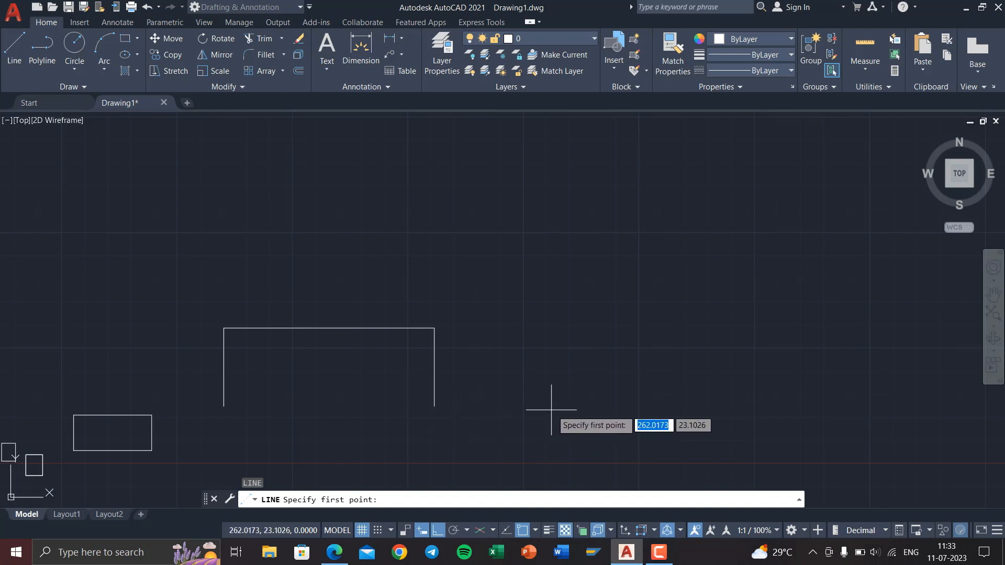
key(Return)
key(Return)
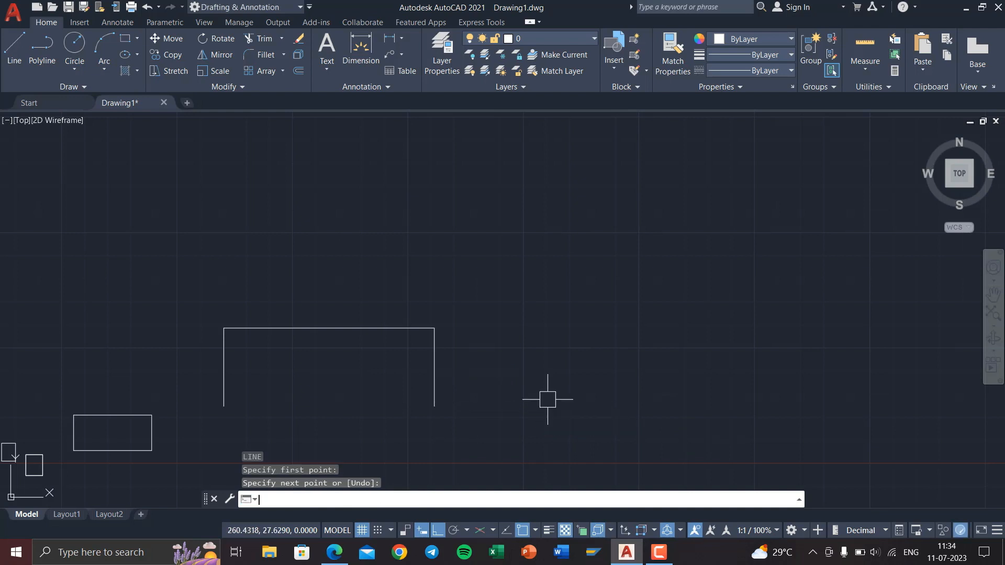
Step: Turn the Extension object snap back on in Drafting Settings and apply the change
text(DS)
key(Return)
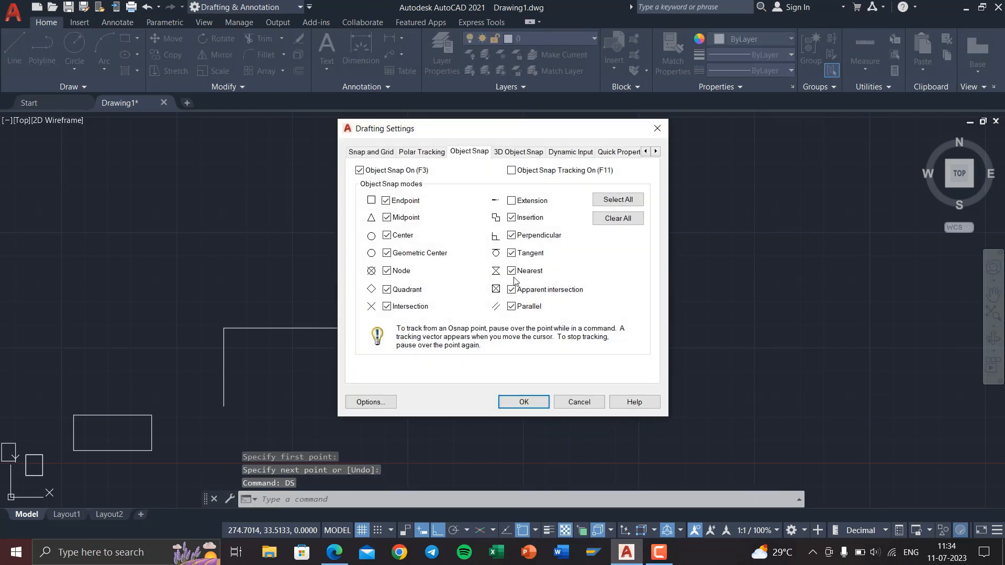
click(528, 199)
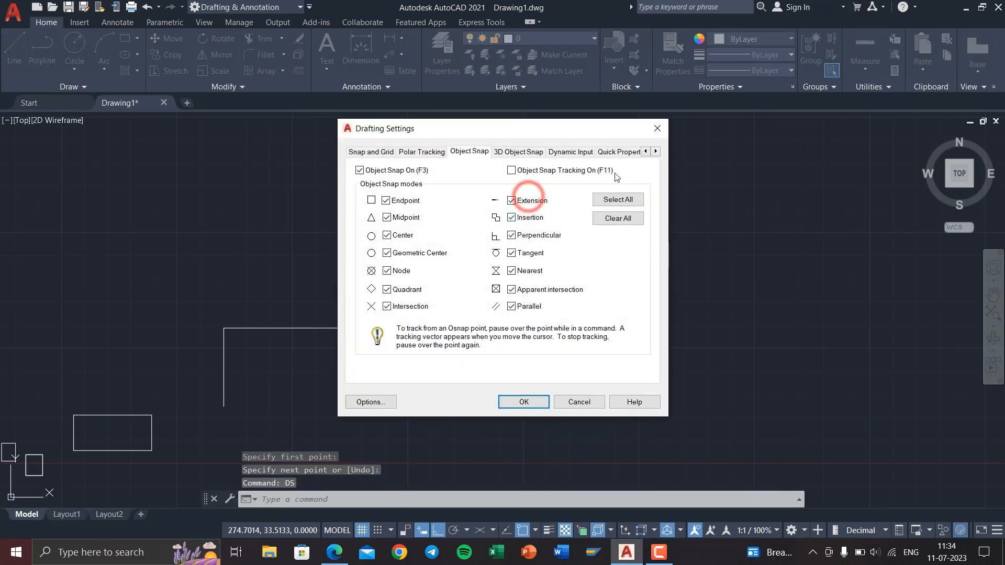
click(513, 403)
key(Return)
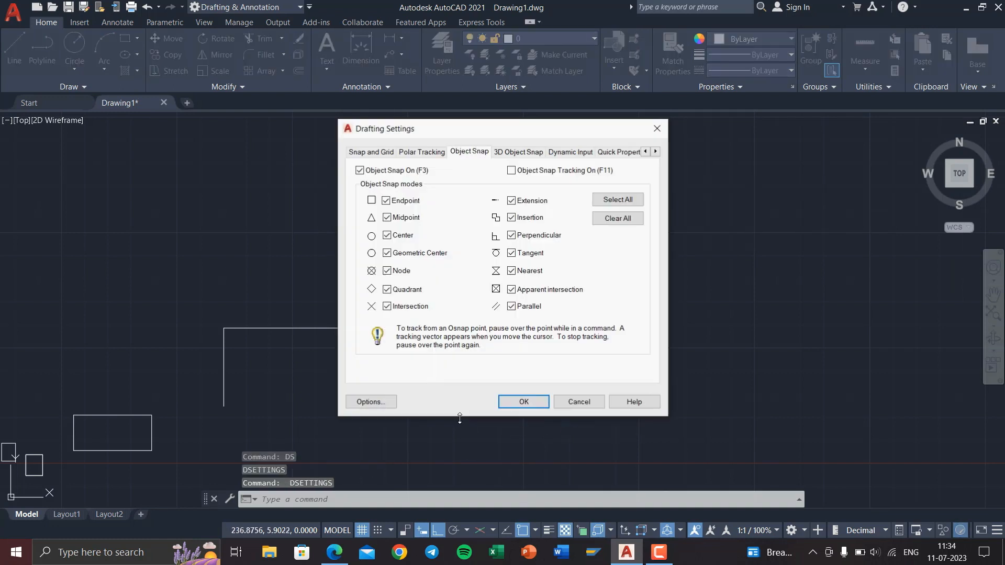
click(517, 402)
Step: Try locating a line's first point from the open shape's endpoints with Object Snap Tracking off, and cancel it
click(13, 68)
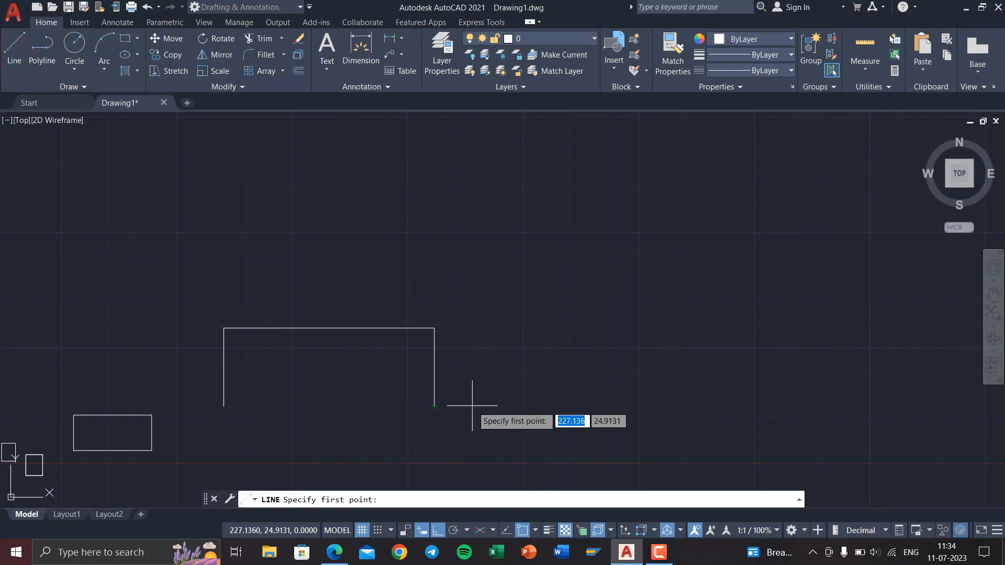
mouse_move(435, 447)
middle_down()
mouse_move(426, 426)
mouse_move(440, 348)
middle_up()
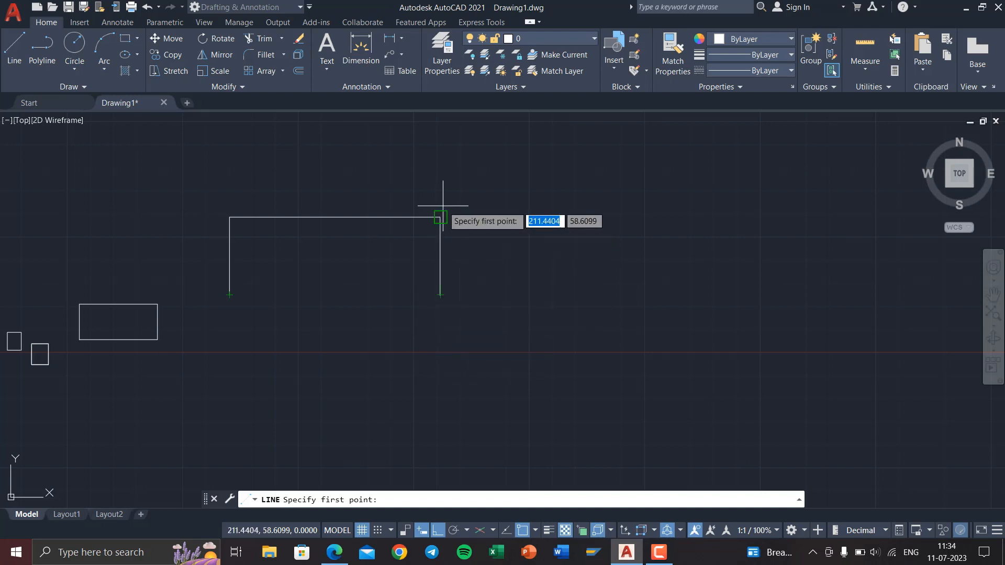
middle_drag(440, 215, 439, 295)
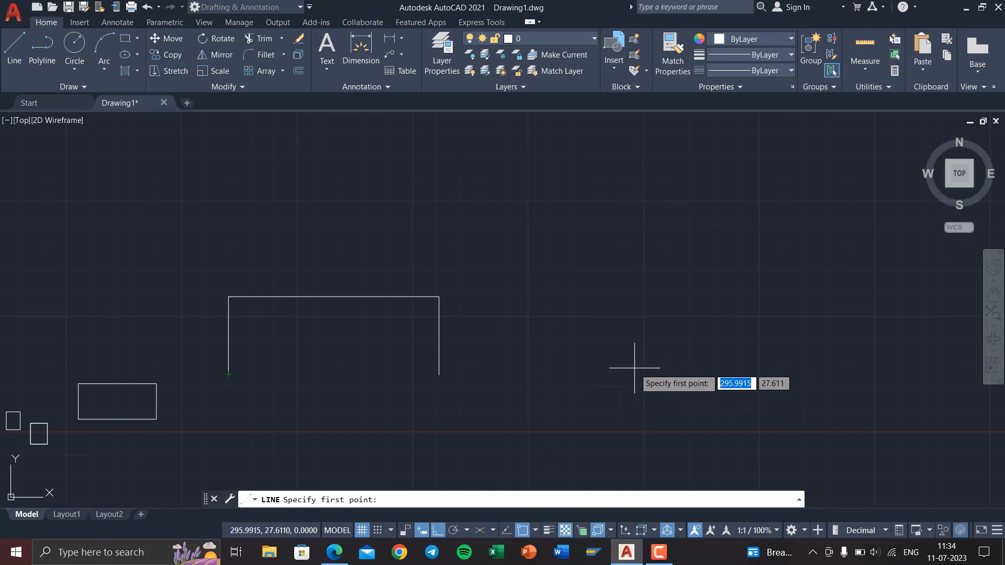
key(Escape)
key(Escape)
Step: Turn Object Snap Tracking back on in Drafting Settings and apply the change
text(DS)
key(Return)
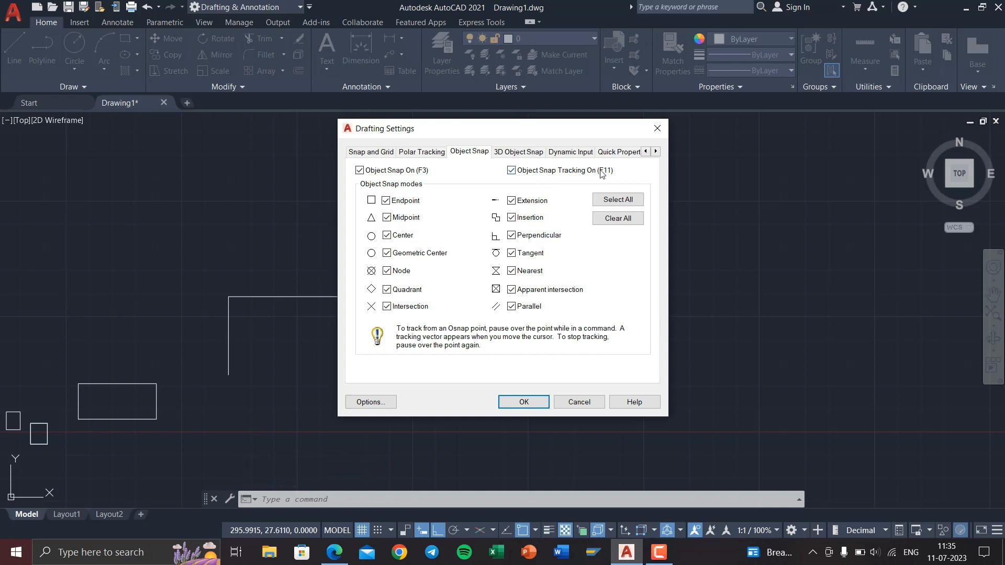
click(543, 399)
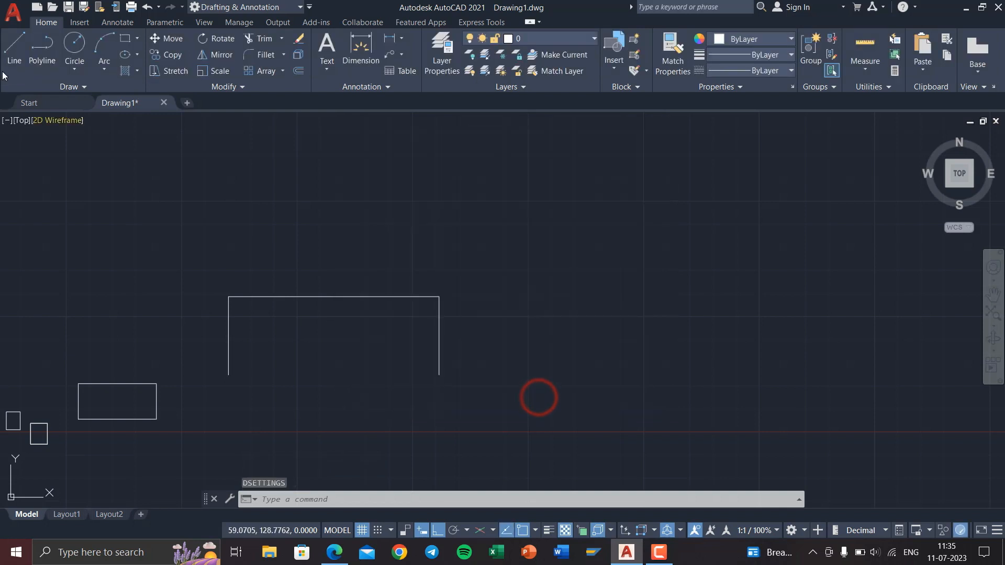
Step: Draw a vertical line upward from a point tracked level with the open shape's lower-right endpoint, and continue it horizontally to the right
click(14, 50)
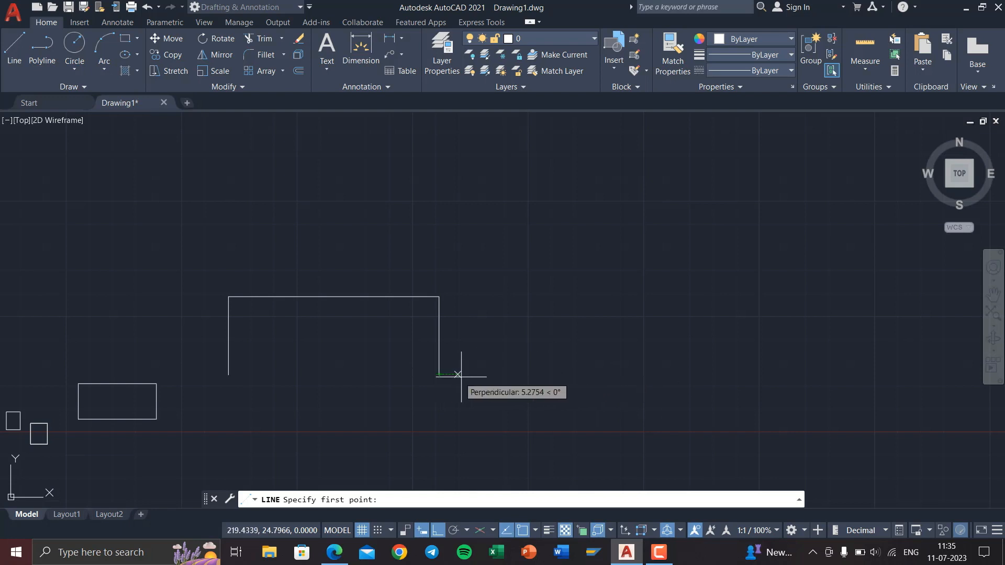
click(564, 375)
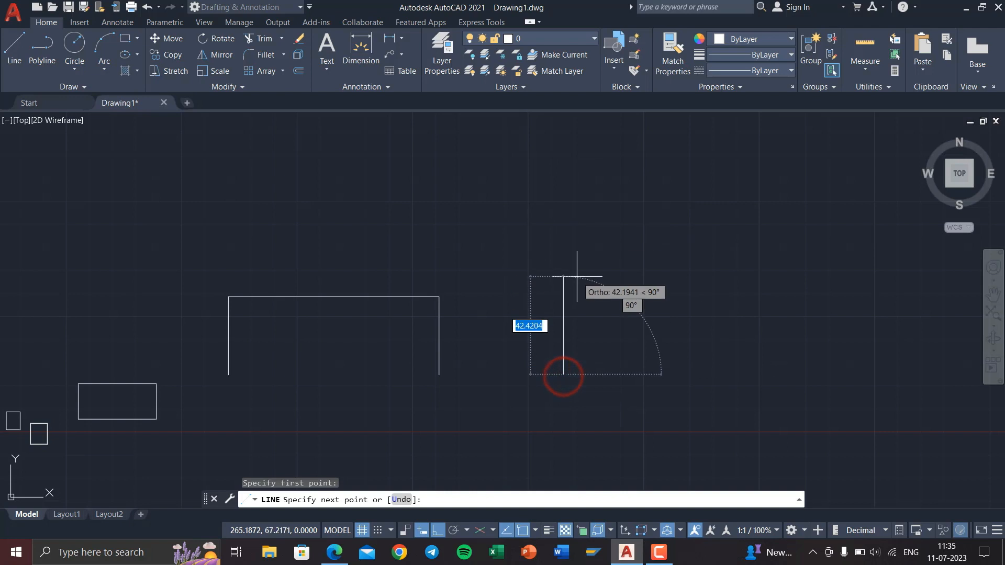
click(563, 261)
click(766, 263)
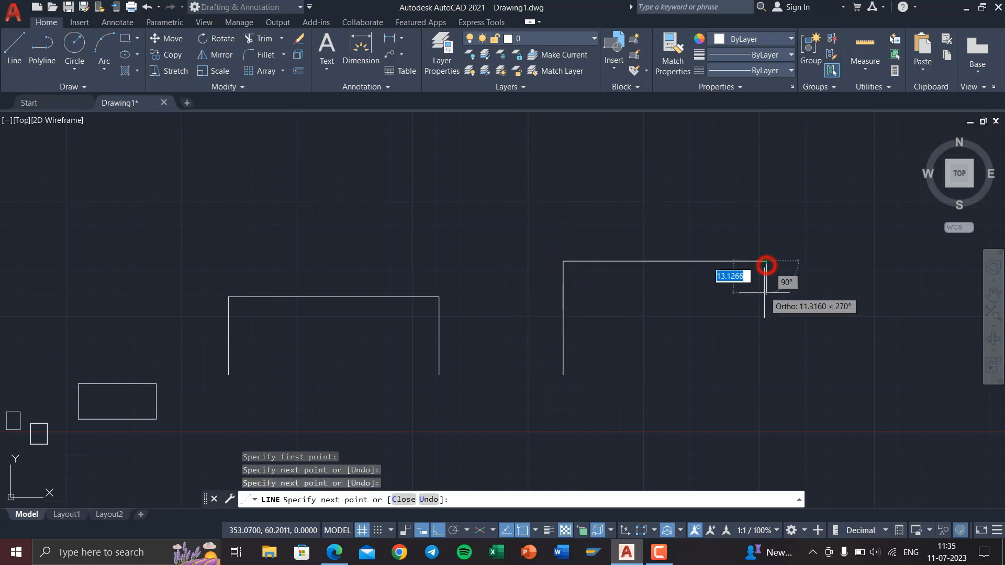
key(Return)
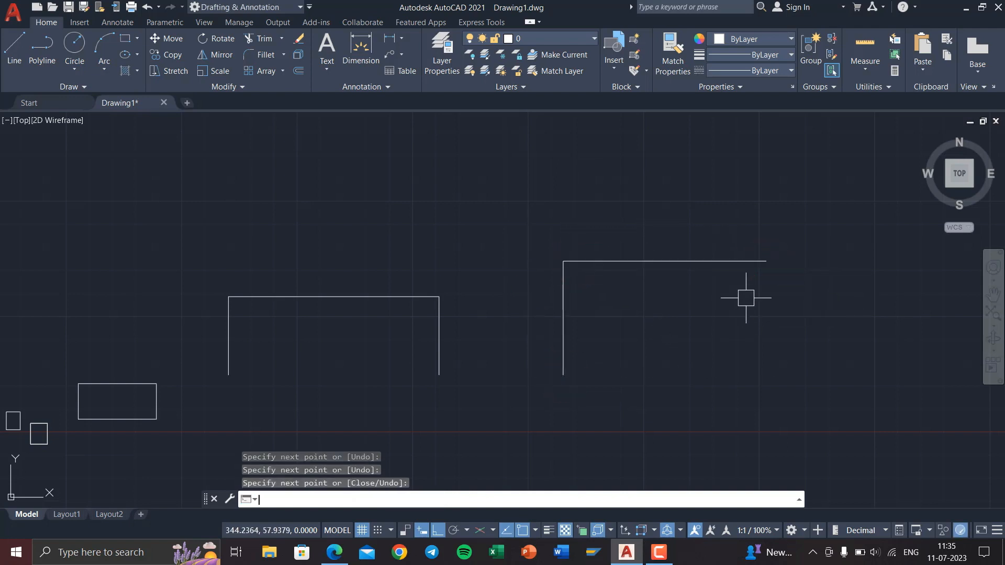
Step: Turn Object Snap Tracking off in Drafting Settings and apply the change
text(DS)
key(Return)
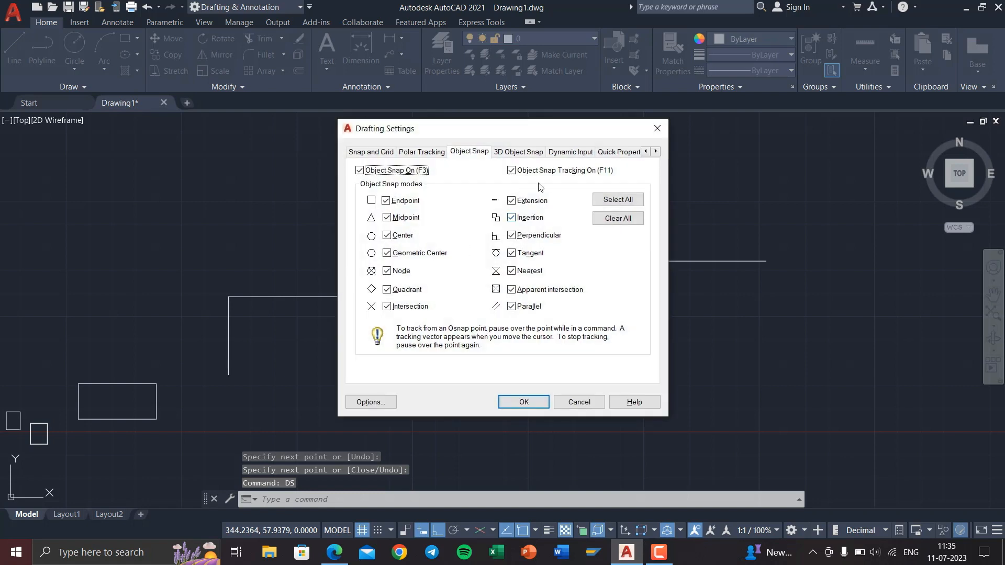
click(524, 400)
Step: Try drawing a line from the horizontal line's right end level with the left side's lower endpoint, toggling Ortho off and on, and cancel it
text(L)
key(Return)
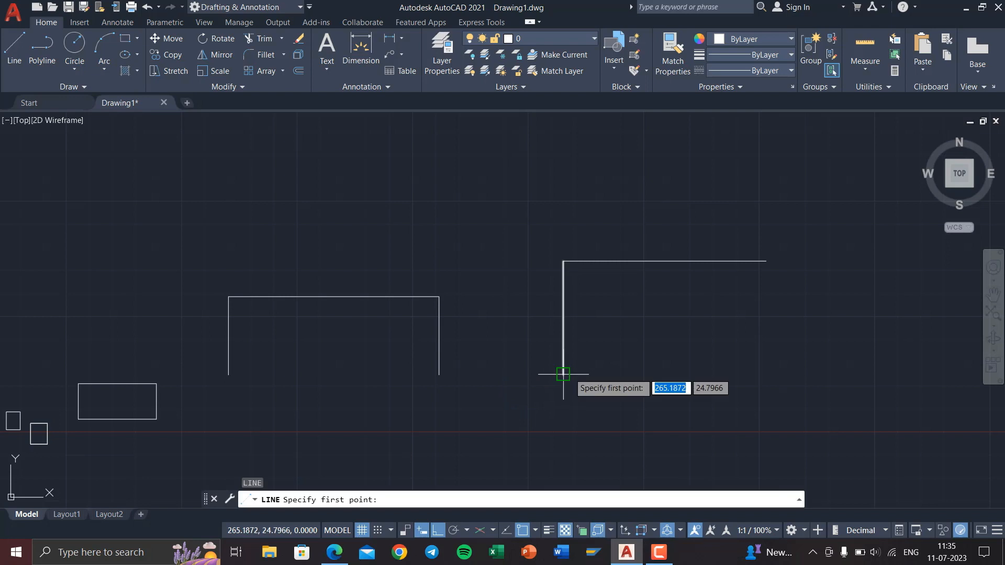
click(765, 262)
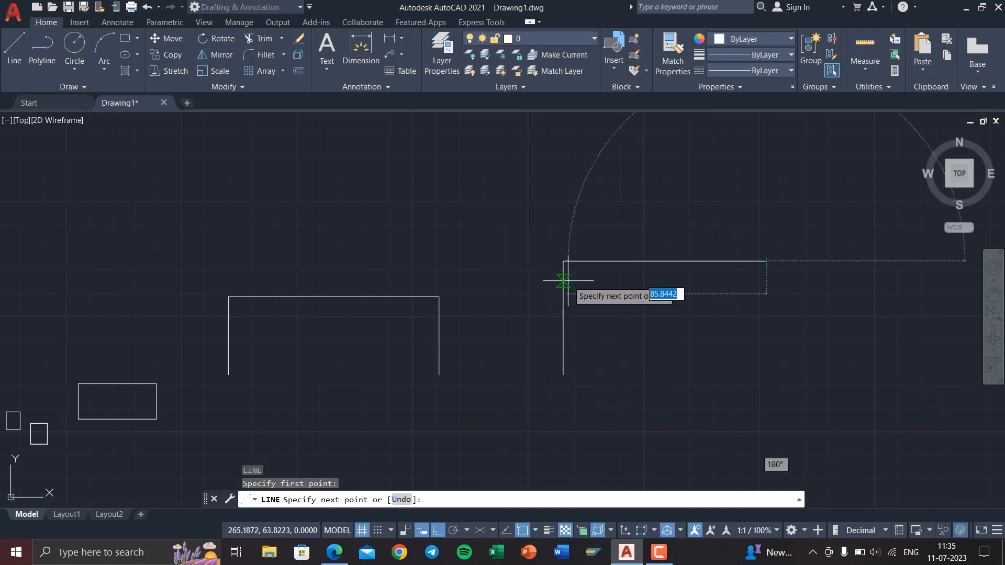
click(438, 530)
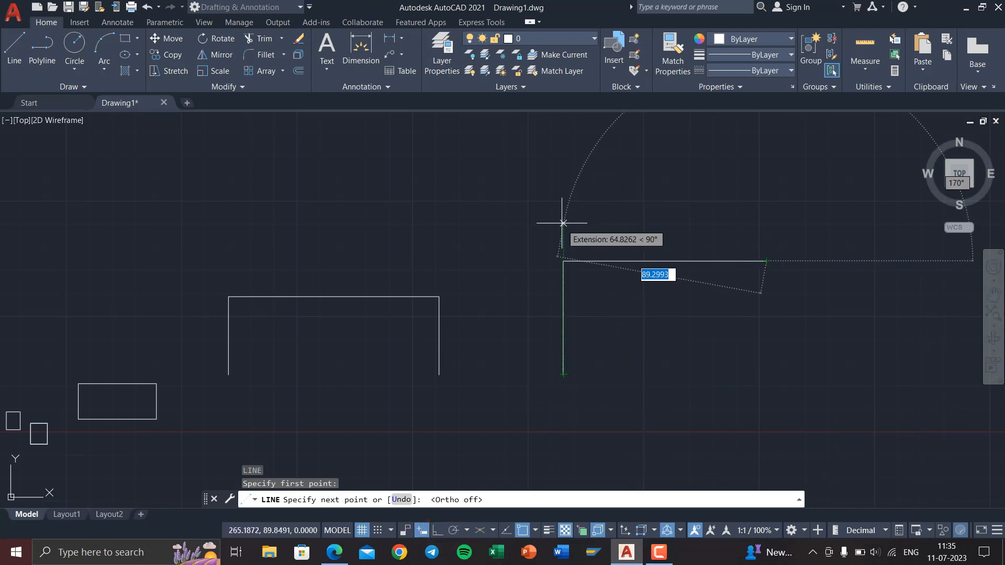
click(440, 532)
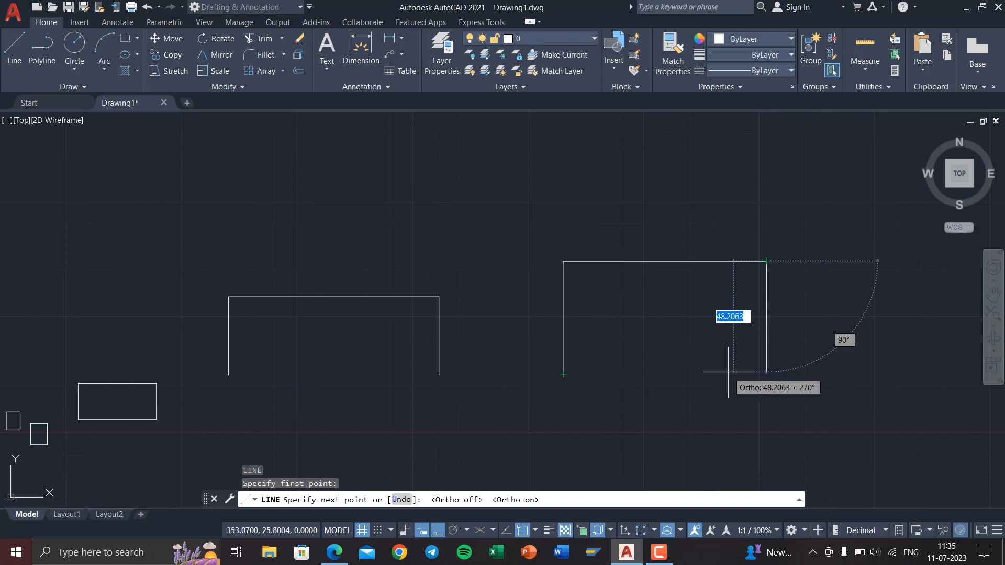
key(Escape)
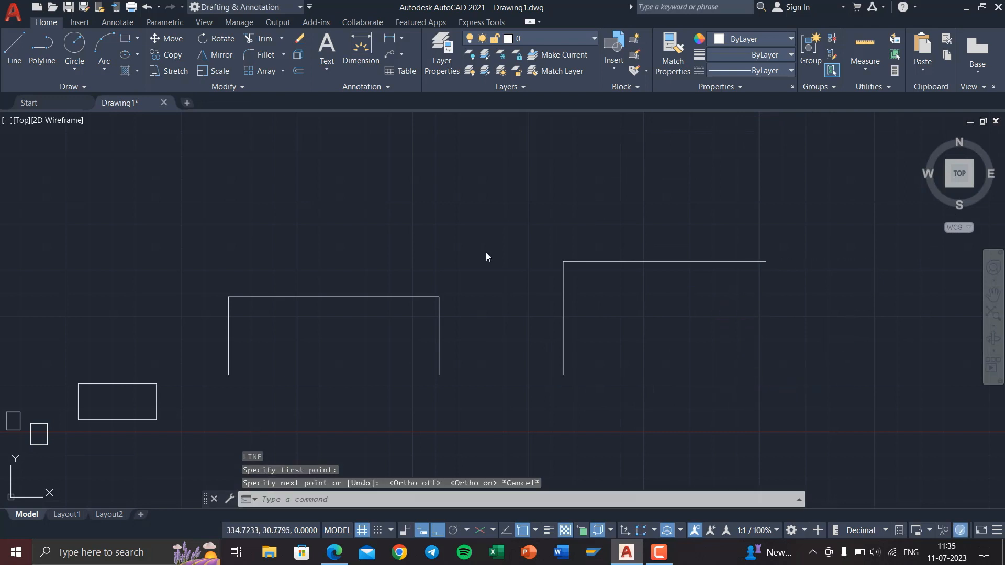
Step: Turn Object Snap Tracking on again in Drafting Settings and apply the change
text(ds)
key(Return)
click(516, 170)
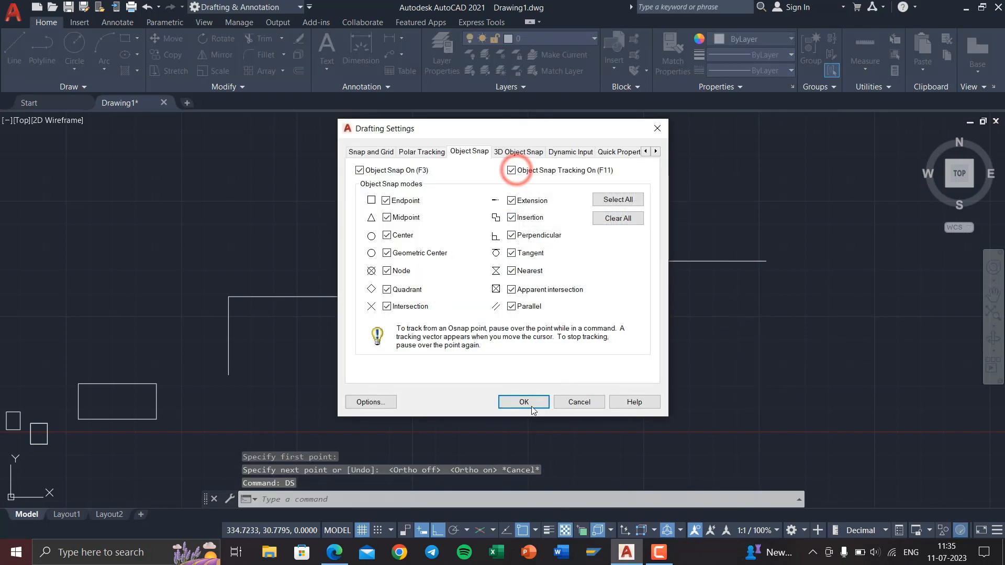
click(531, 403)
Step: Close the rightmost shape into a rectangle with a vertical line tracked level with the left side's lower endpoint and a horizontal line back to it
click(9, 55)
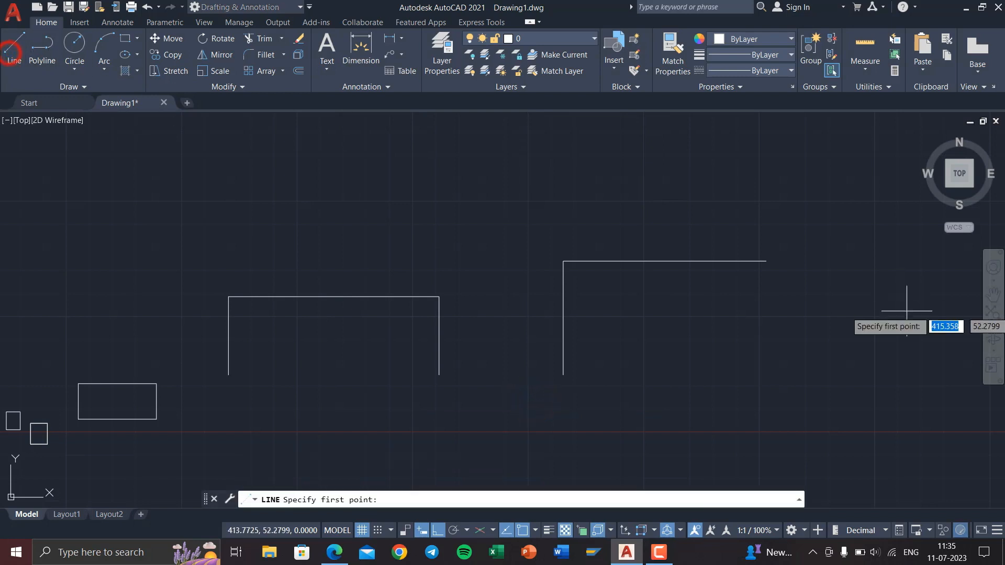
click(765, 263)
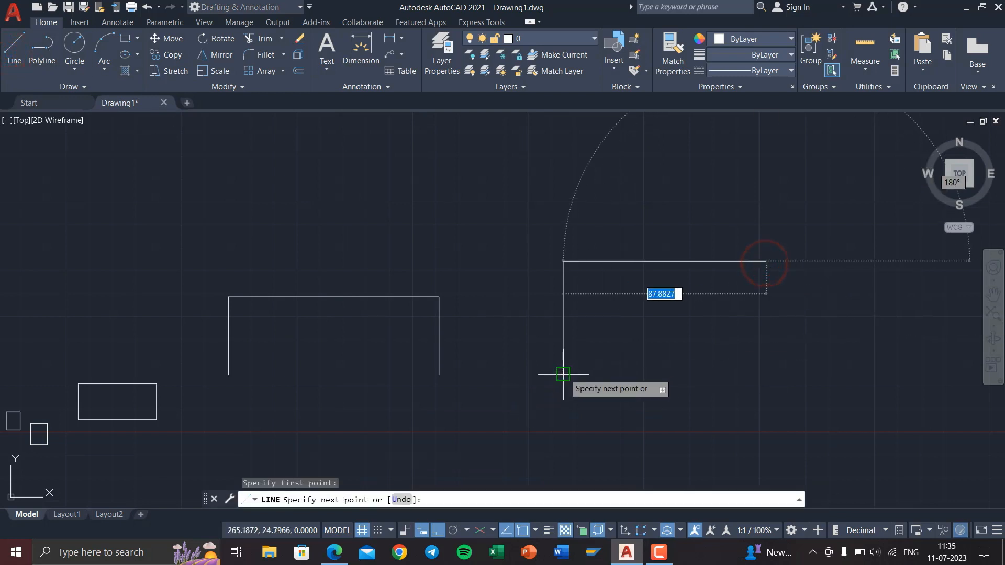
click(766, 375)
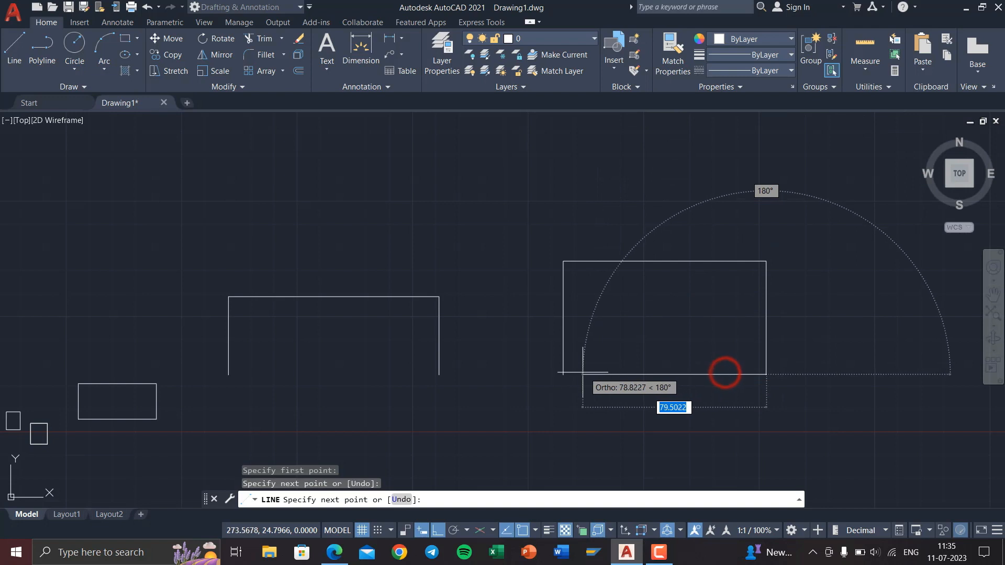
click(563, 375)
key(Return)
Step: Switch to the shortcuts PDF in Edge, mark the F12 Dynamic Input entry, and return to AutoCAD
scroll(616, 329, down, 6)
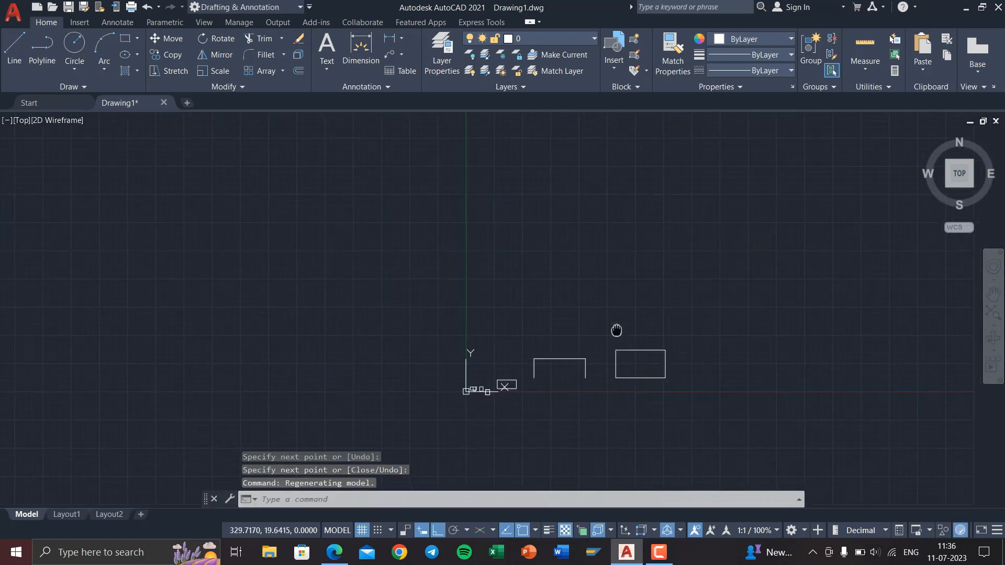
click(335, 553)
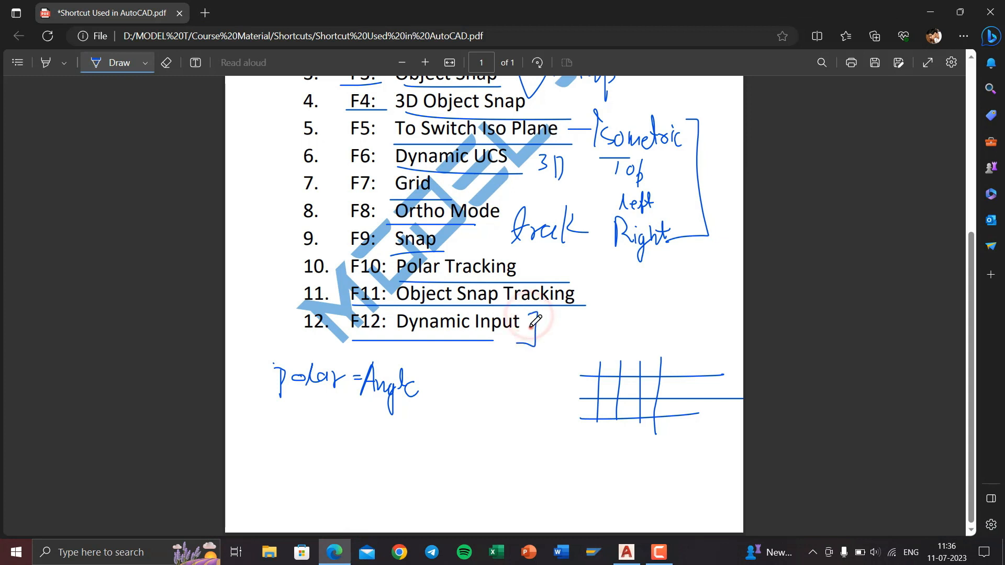
click(930, 15)
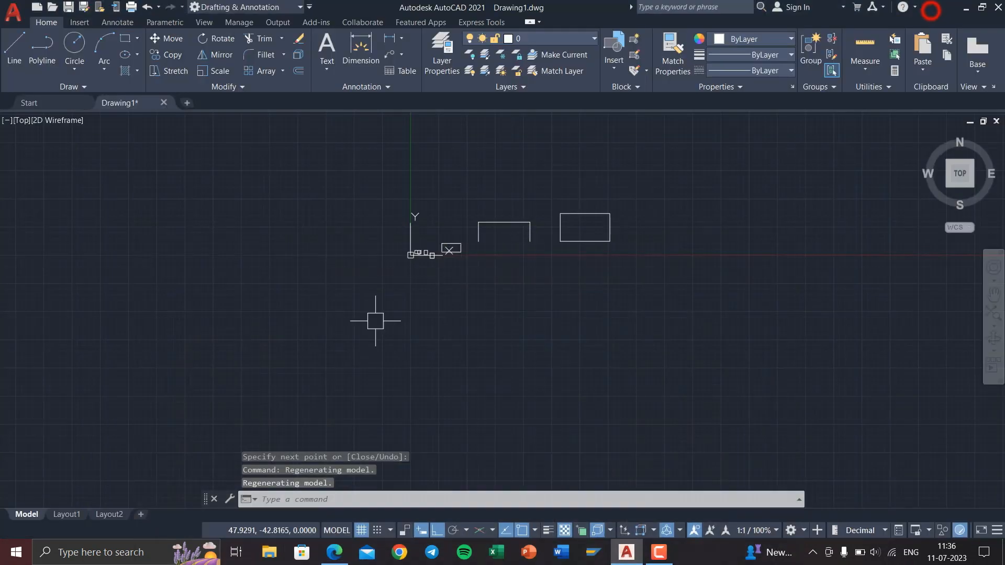
Step: Start a diagonal line beside the closed rectangle with Dynamic Input on and Ortho off to show the cursor read-outs, and cancel it
scroll(443, 209, up, 4)
middle_drag(451, 213, 177, 255)
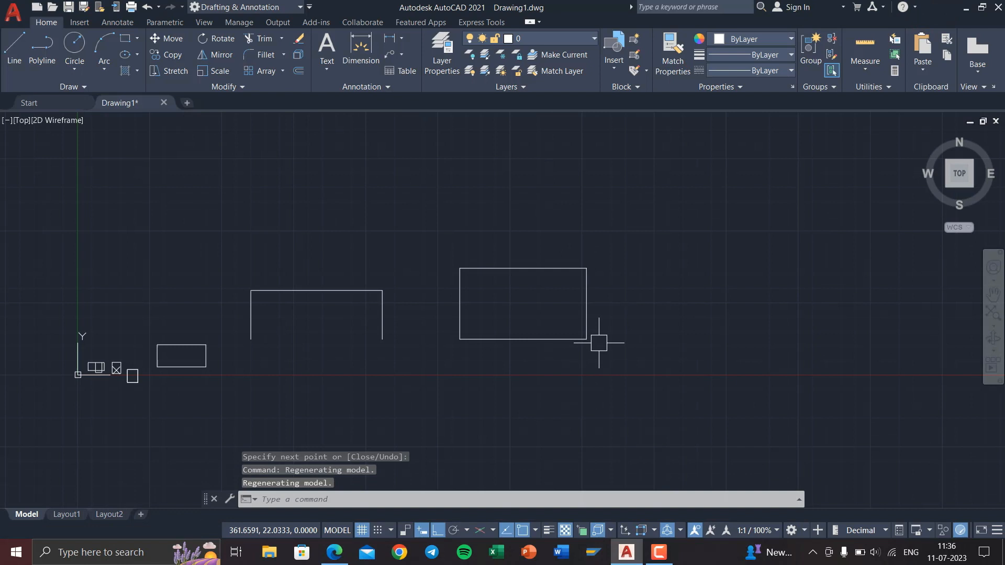
text(l)
key(Return)
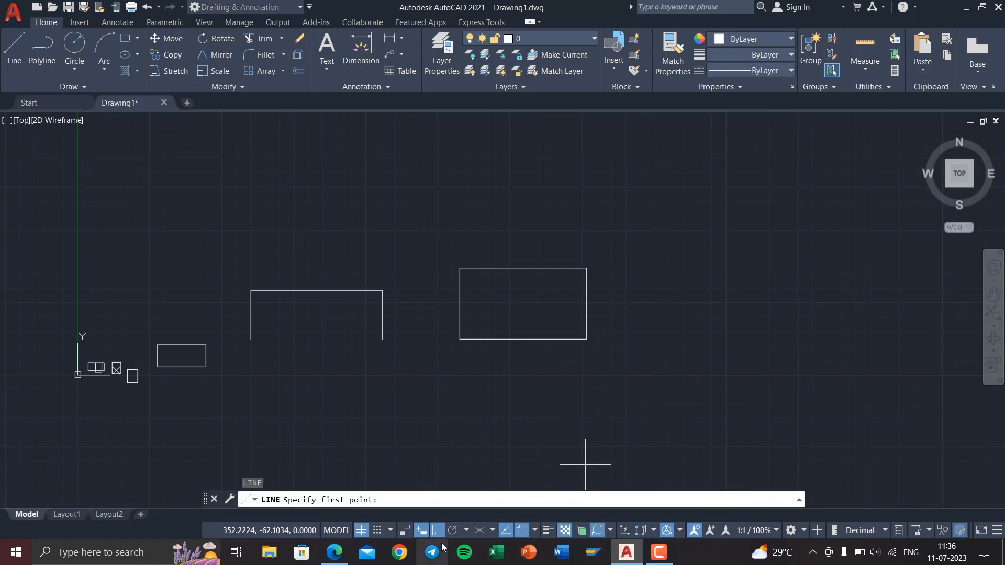
click(632, 351)
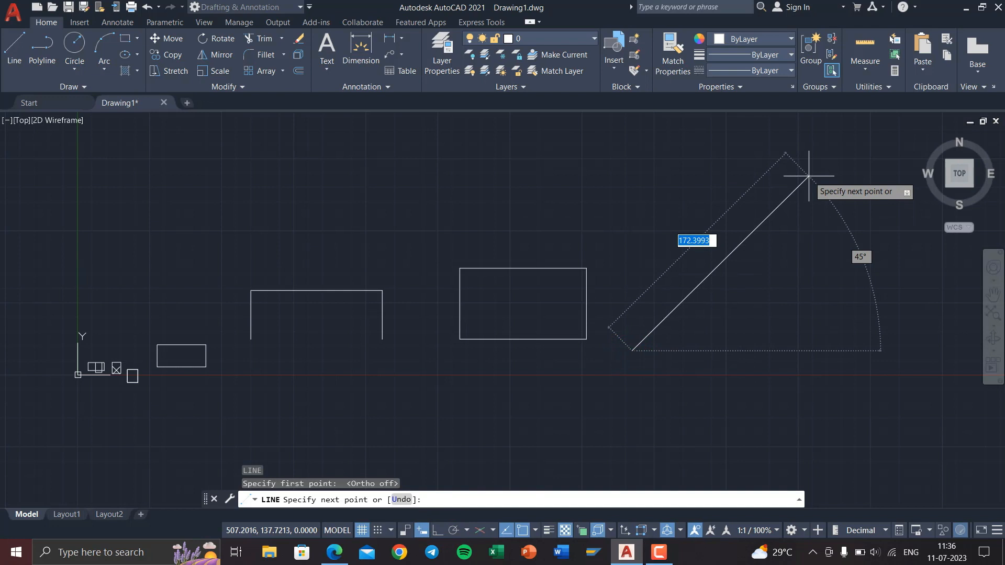
key(Escape)
Step: Turn Dynamic Input off during a new Line command, place a first point below the rectangle's level, and cancel the line
key(Return)
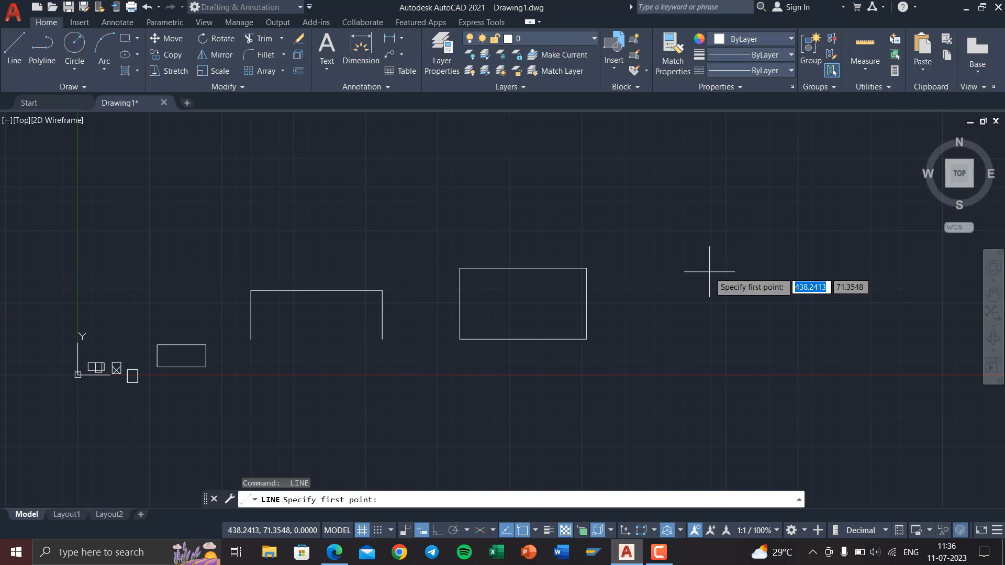
key(F12)
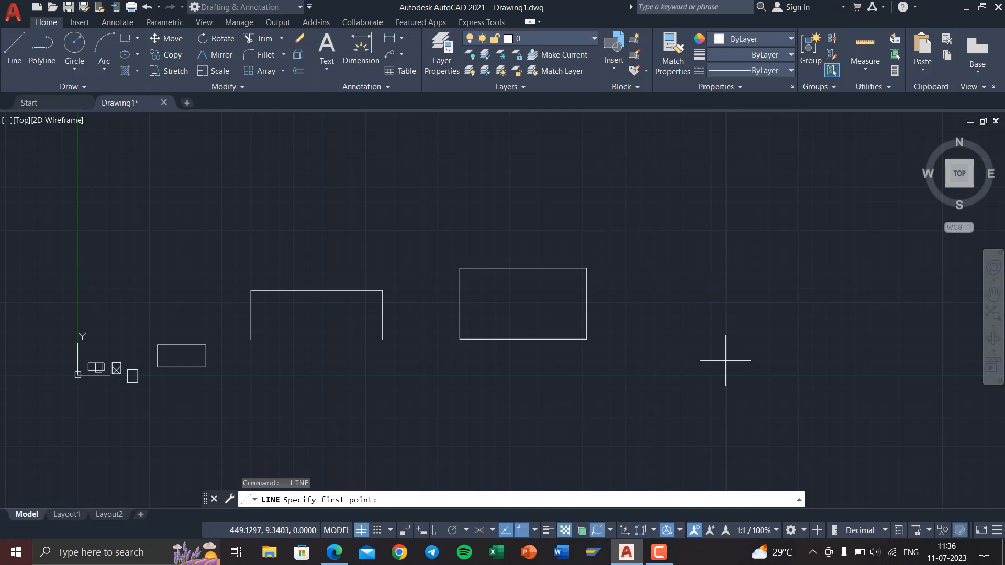
click(680, 372)
key(Escape)
Step: Draw a slanted line in the empty area right of the rectangle, turning Dynamic Input back on while placing it
key(Return)
click(617, 368)
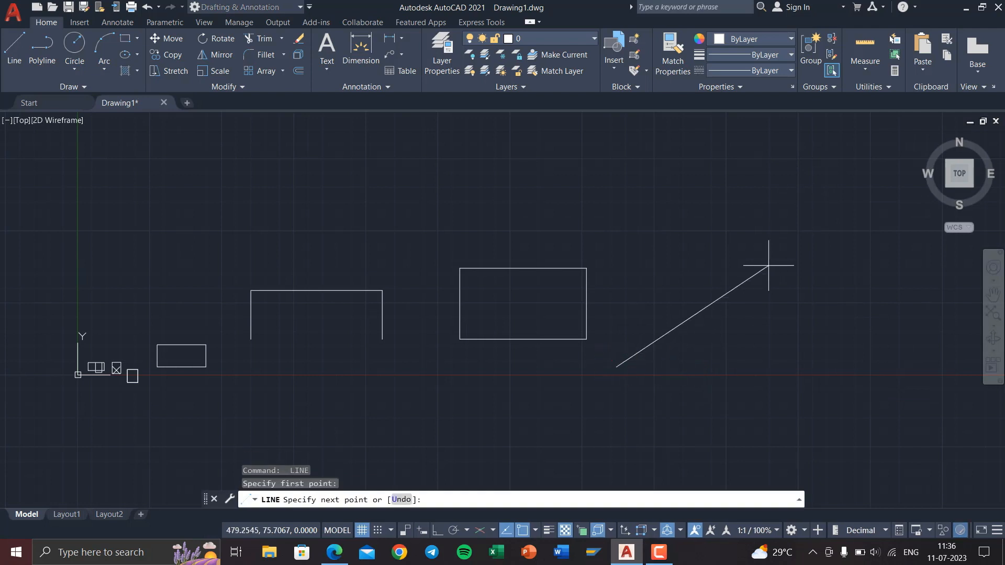
key(F12)
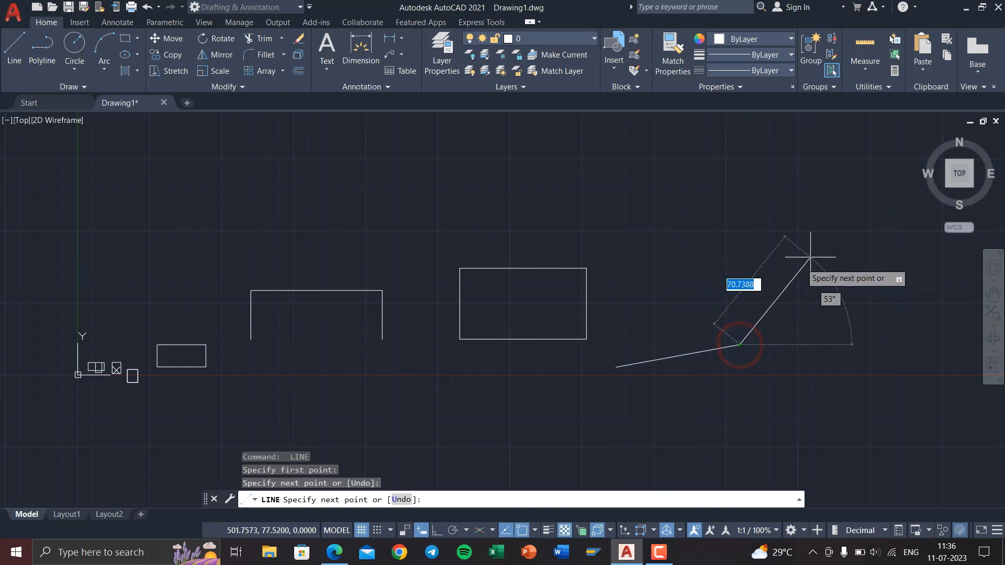
key(Return)
Step: Erase the slanted line right of the rectangle
click(765, 412)
click(678, 239)
key(Delete)
Step: Examine the Dynamic Input options for pointer input, dimension input and dynamic prompts in Drafting Settings, and close the dialog without changes
text(ds)
key(Return)
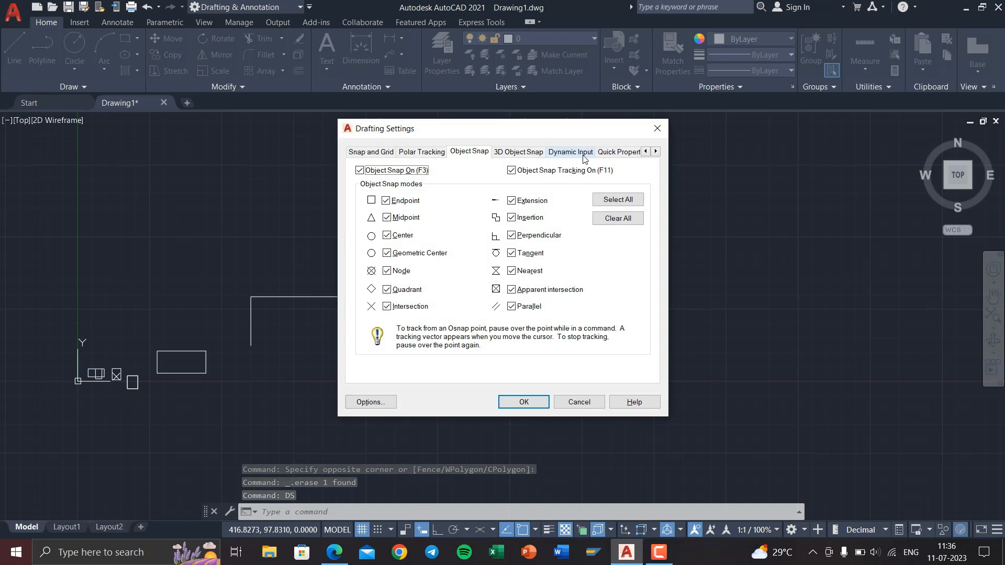
click(586, 154)
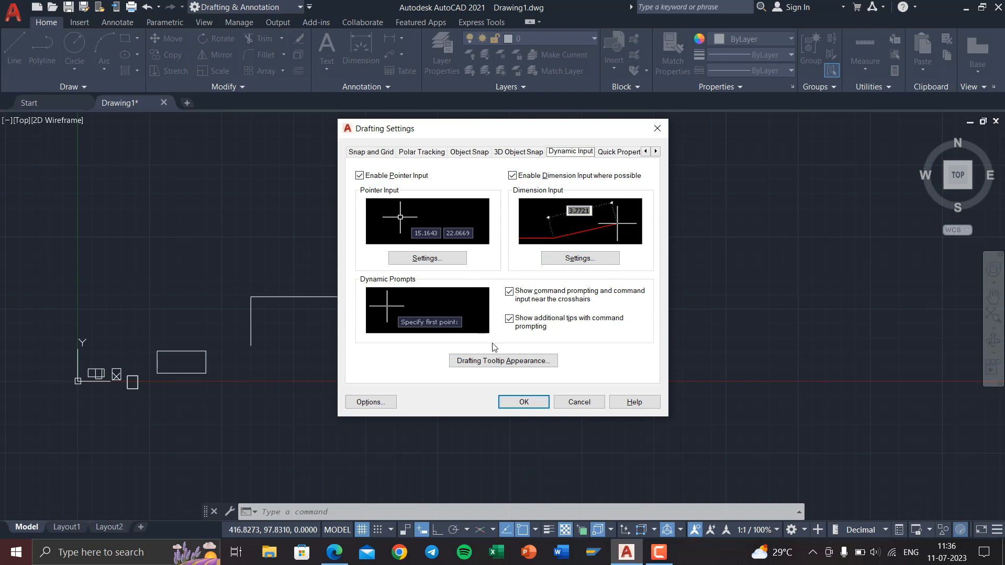
click(657, 128)
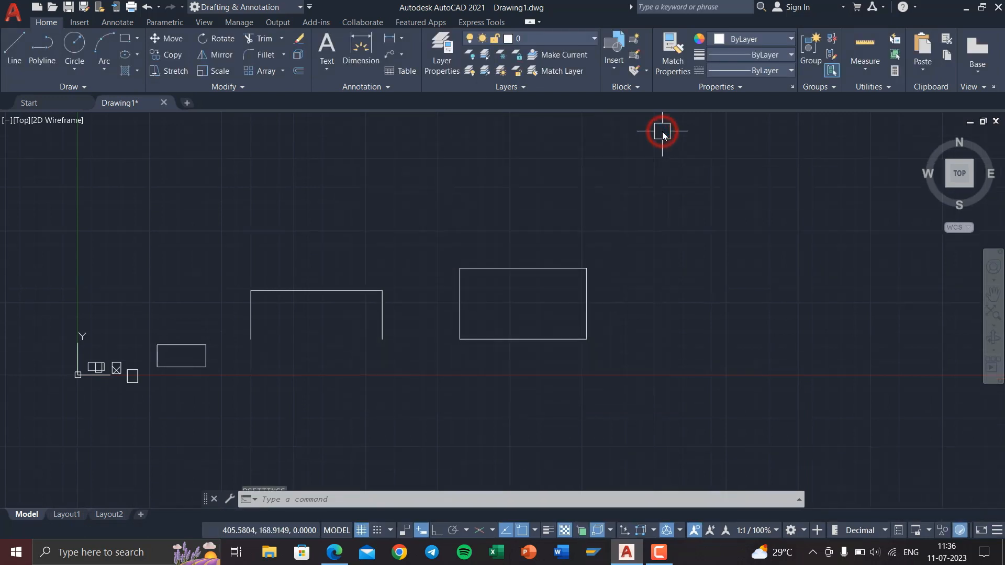